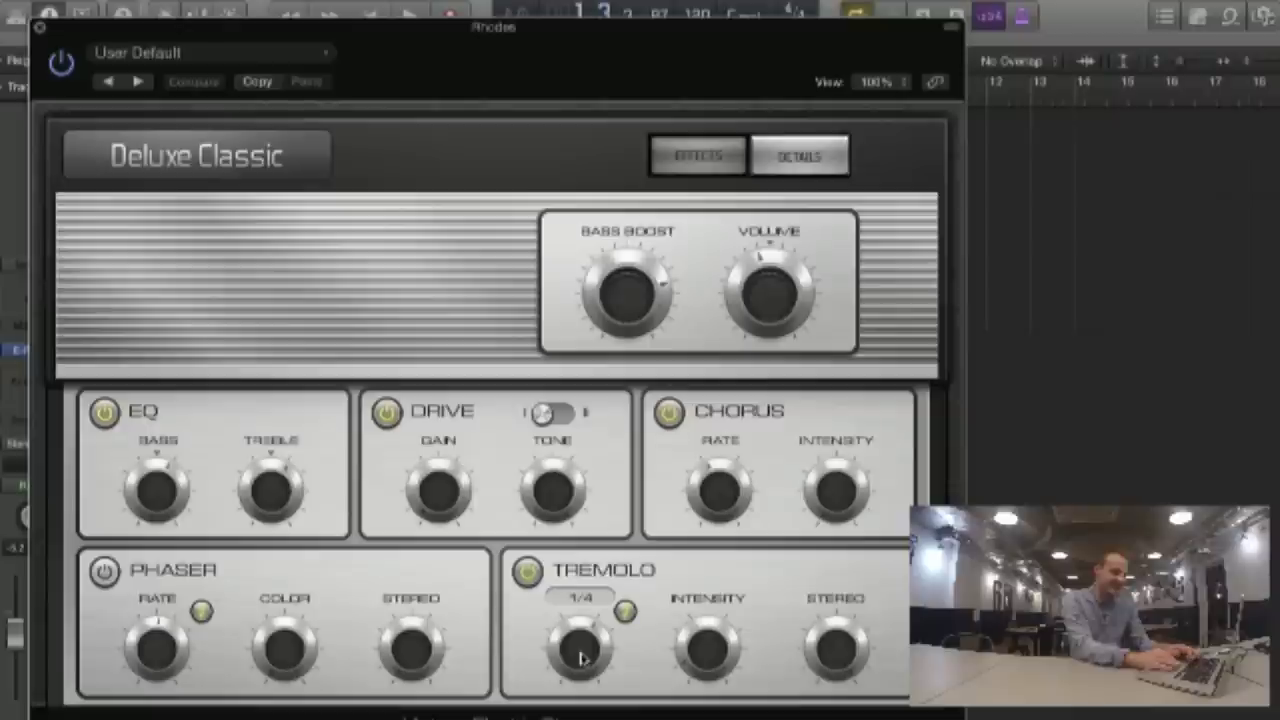
Step: Adjust the intensity and rate of the electric piano's built-in tremolo
{"action": "left_click_drag", "start_coordinate": [707, 642], "coordinate": [674, 454]}
{"action": "left_click", "coordinate": [581, 645]}
{"action": "left_click_drag", "start_coordinate": [579, 673], "coordinate": [578, 574]}
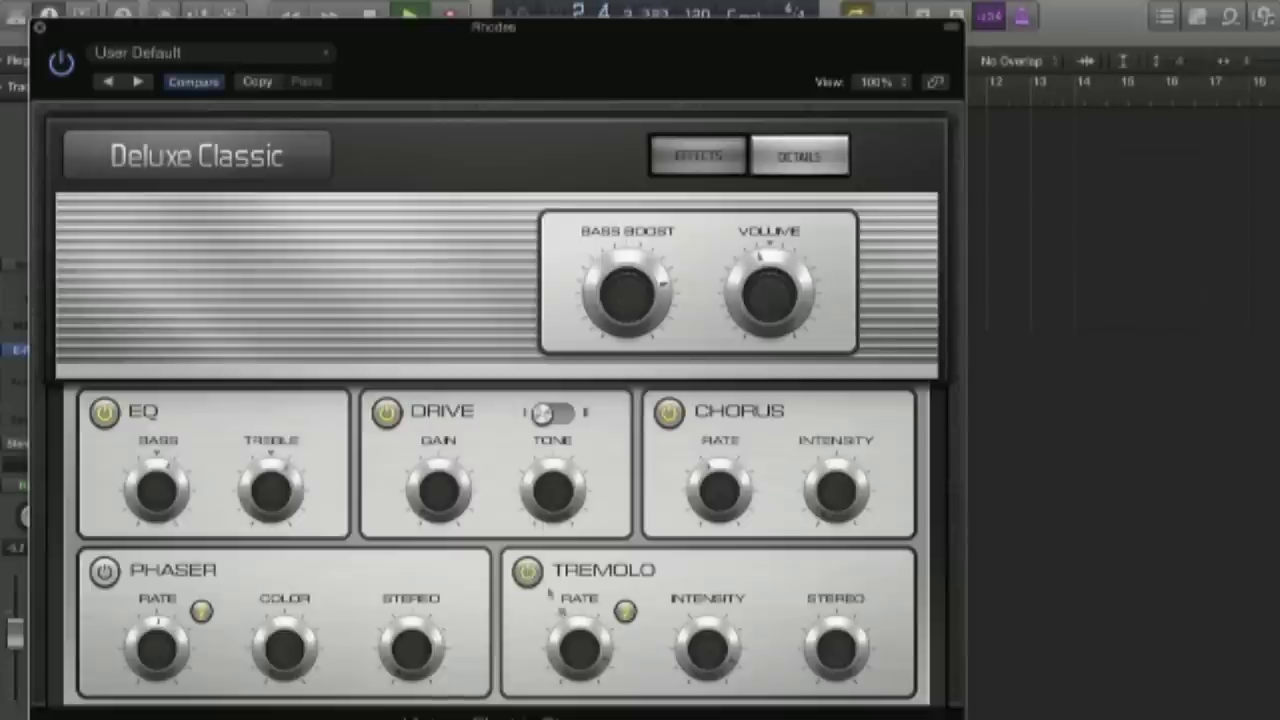
{"action": "mouse_move", "coordinate": [828, 645]}
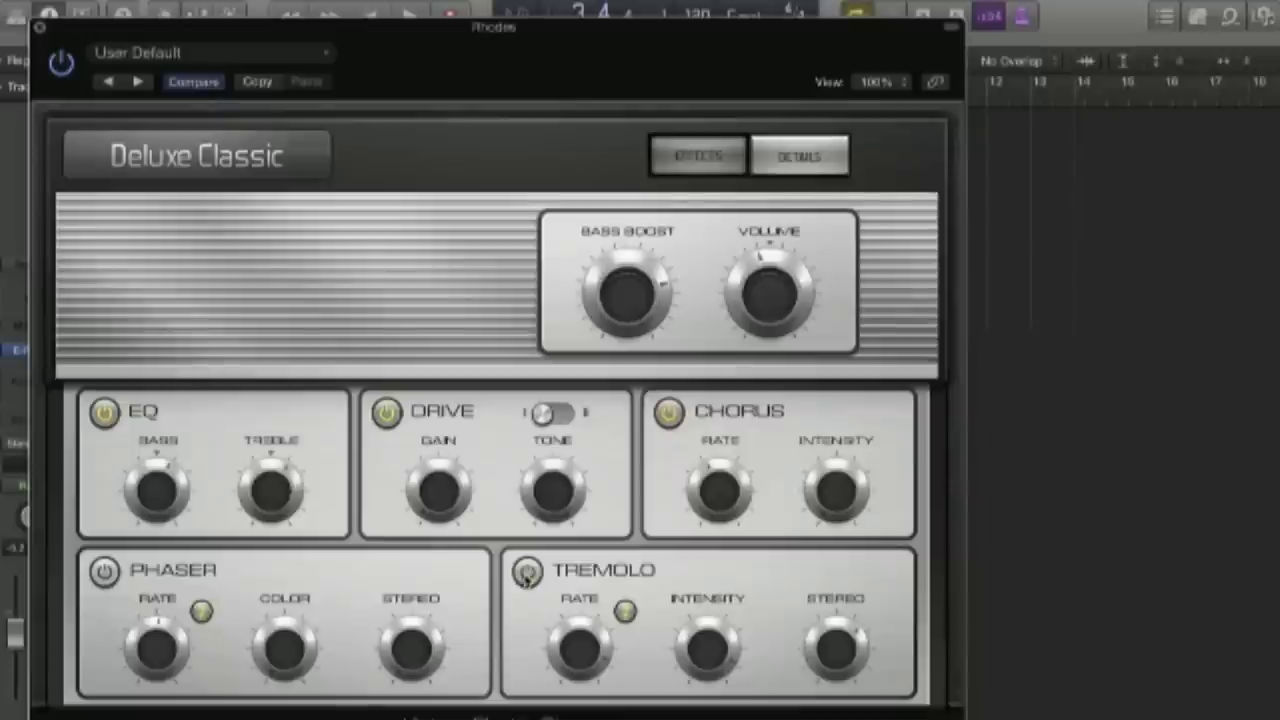
Step: Switch off the electric piano's built-in tremolo and audition the loop with the instrument window closed
{"action": "left_click", "coordinate": [527, 574]}
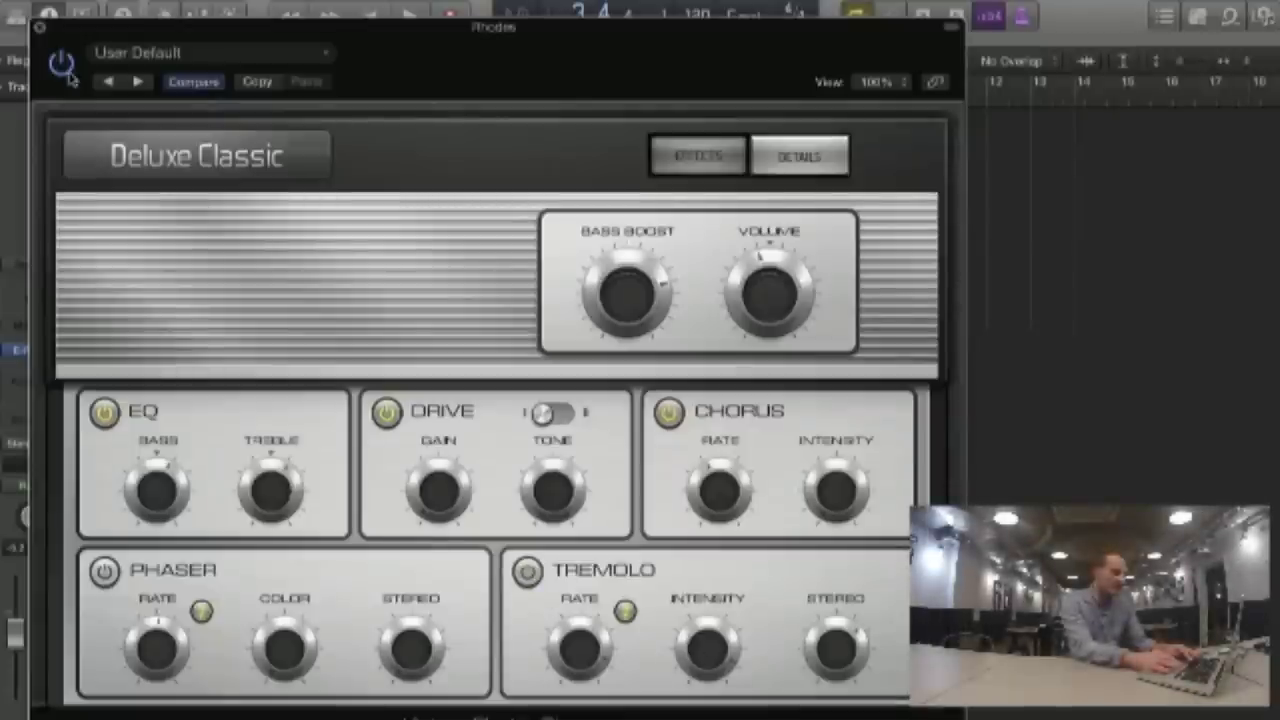
{"action": "left_click", "coordinate": [41, 29]}
{"action": "key", "text": "space"}
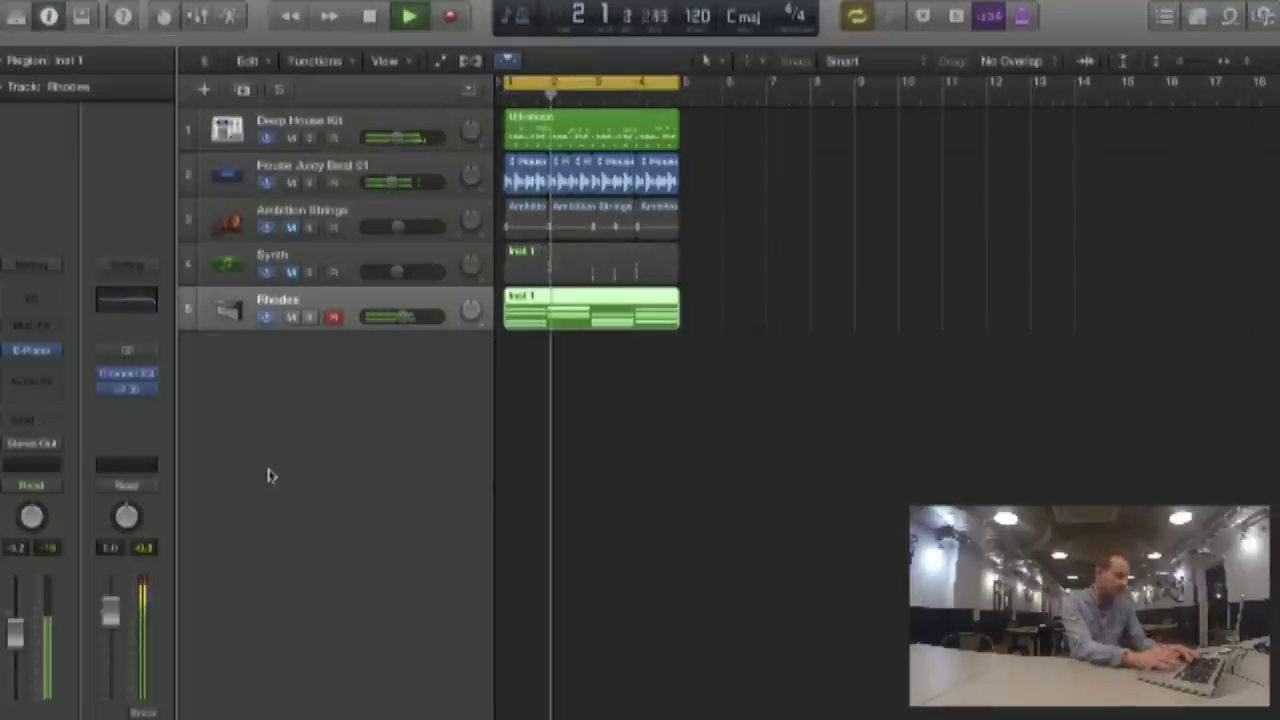
{"action": "key", "text": "space"}
Step: Insert the SoundToys Tremolator Audio Unit on the Rhodes track
{"action": "left_click", "coordinate": [30, 375]}
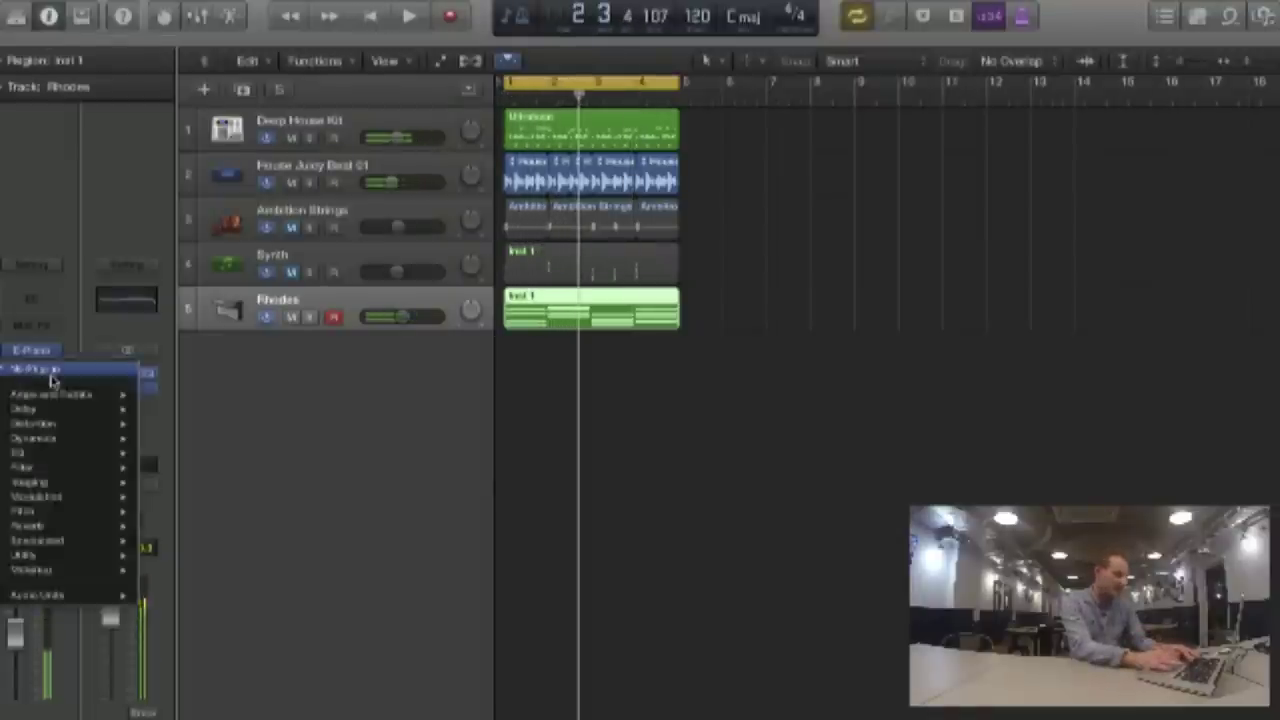
{"action": "mouse_move", "coordinate": [68, 598]}
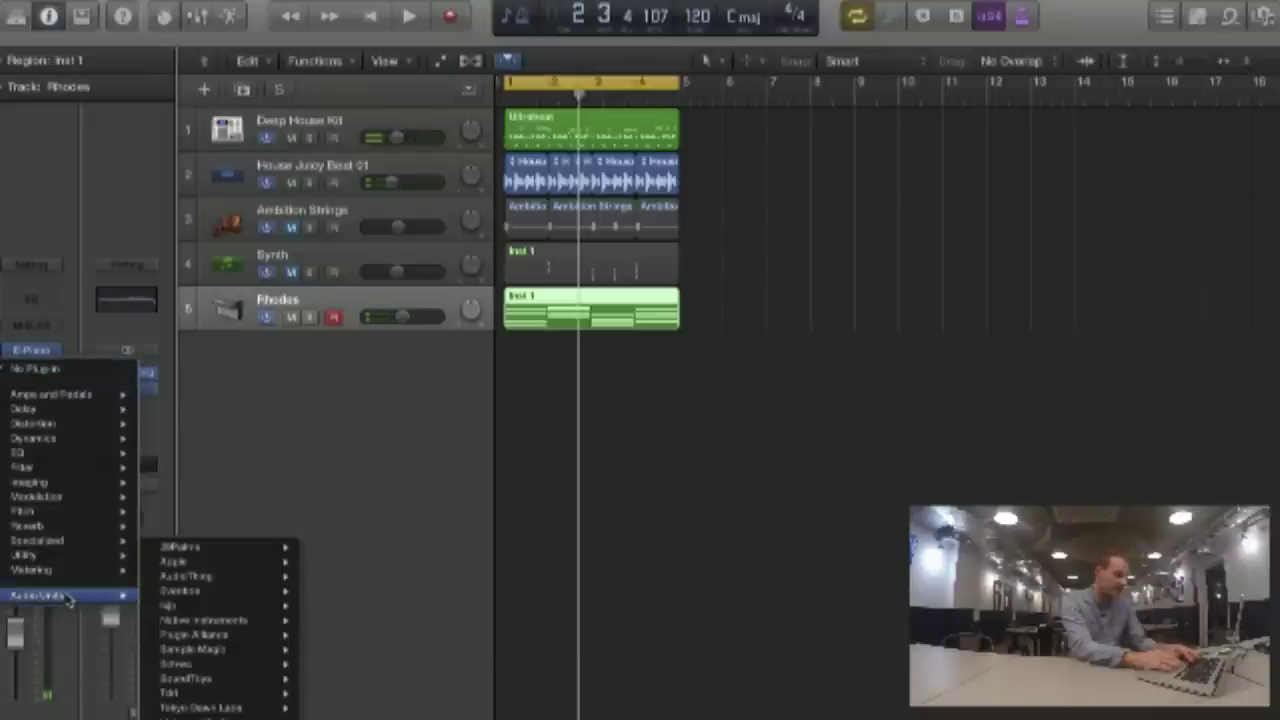
{"action": "mouse_move", "coordinate": [262, 640]}
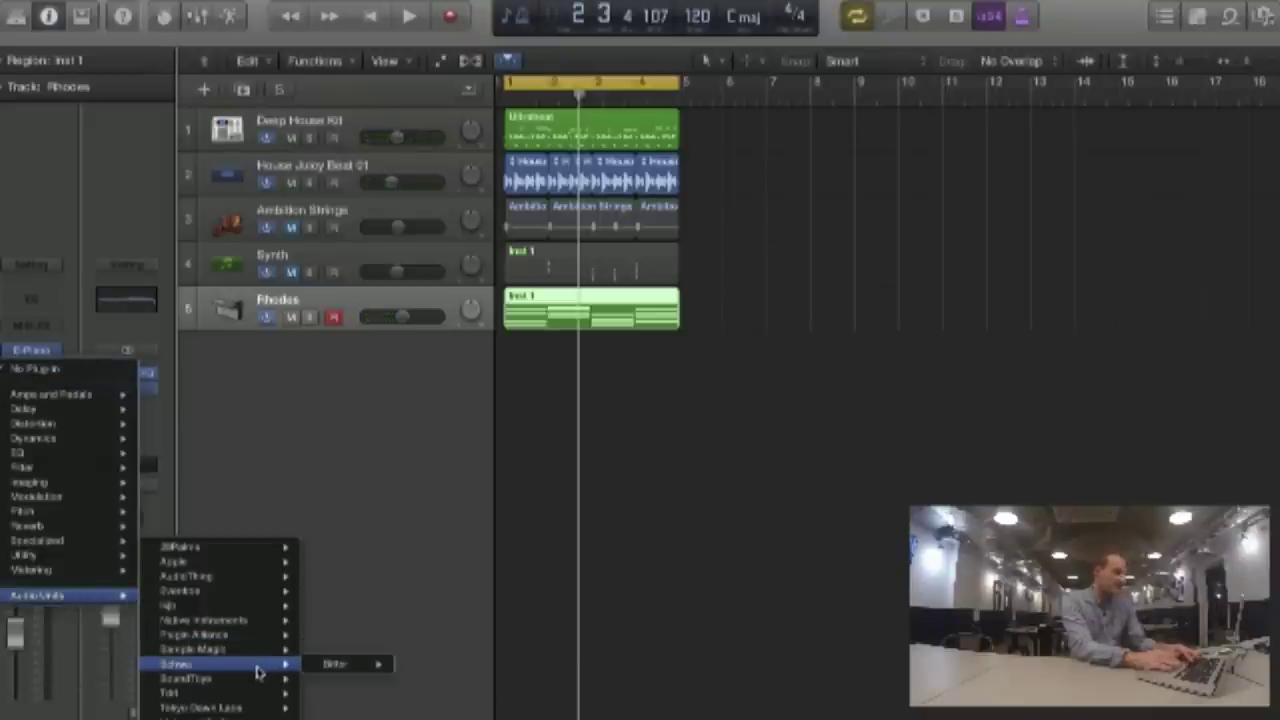
{"action": "mouse_move", "coordinate": [256, 679]}
{"action": "left_click", "coordinate": [360, 679]}
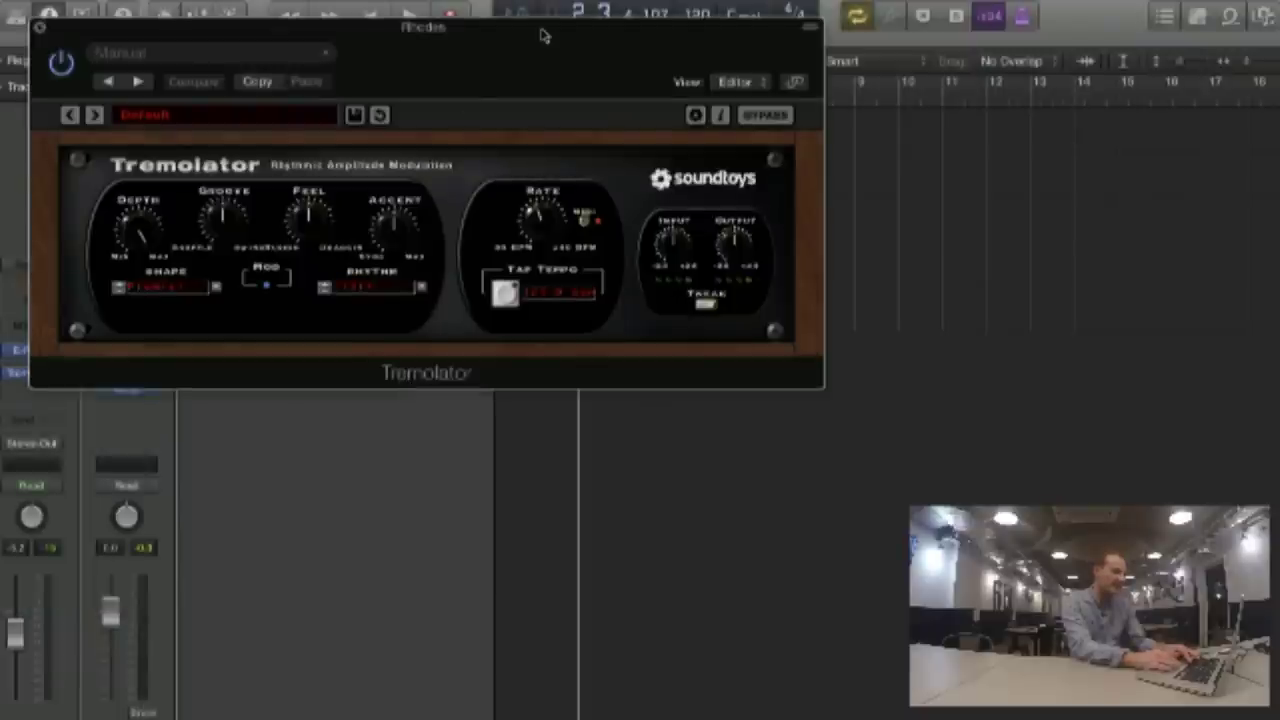
Step: Move the Tremolator window away from the channel strip and the transport, and audition the loop with the default setting
{"action": "left_click_drag", "start_coordinate": [540, 36], "coordinate": [793, 113]}
{"action": "key", "text": "space"}
{"action": "left_click_drag", "start_coordinate": [616, 106], "coordinate": [528, 72]}
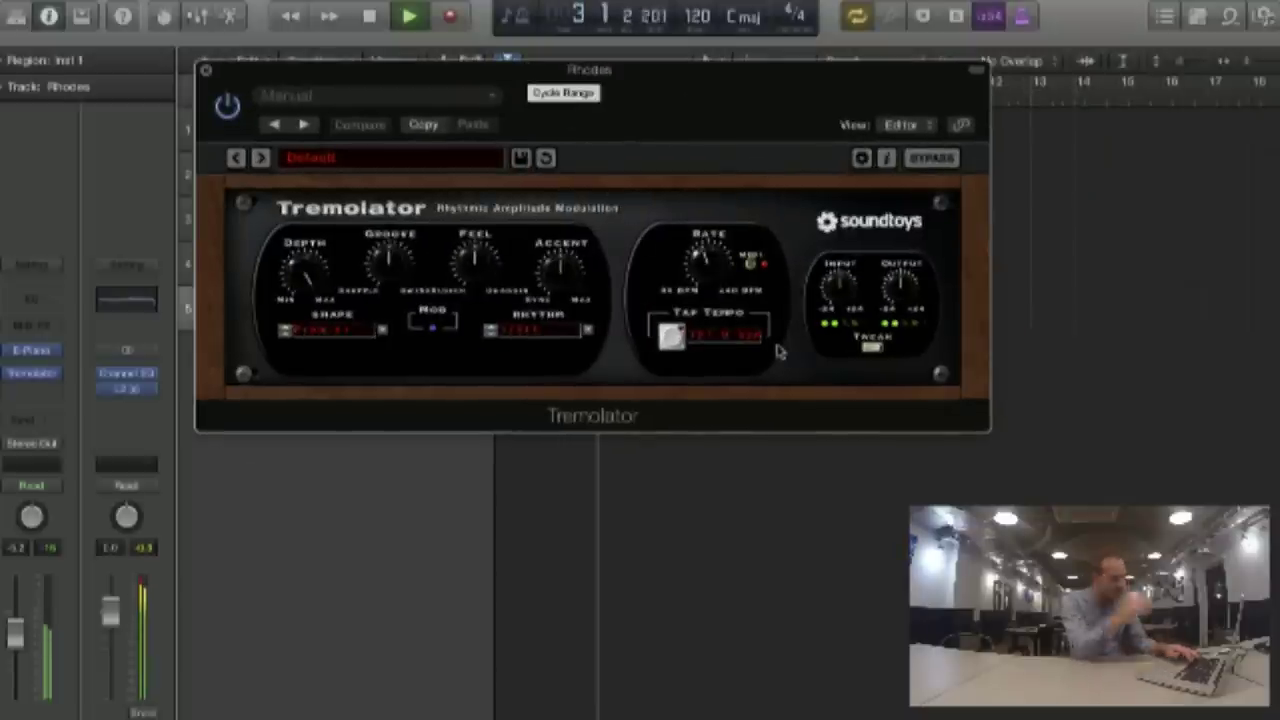
{"action": "key", "text": "space"}
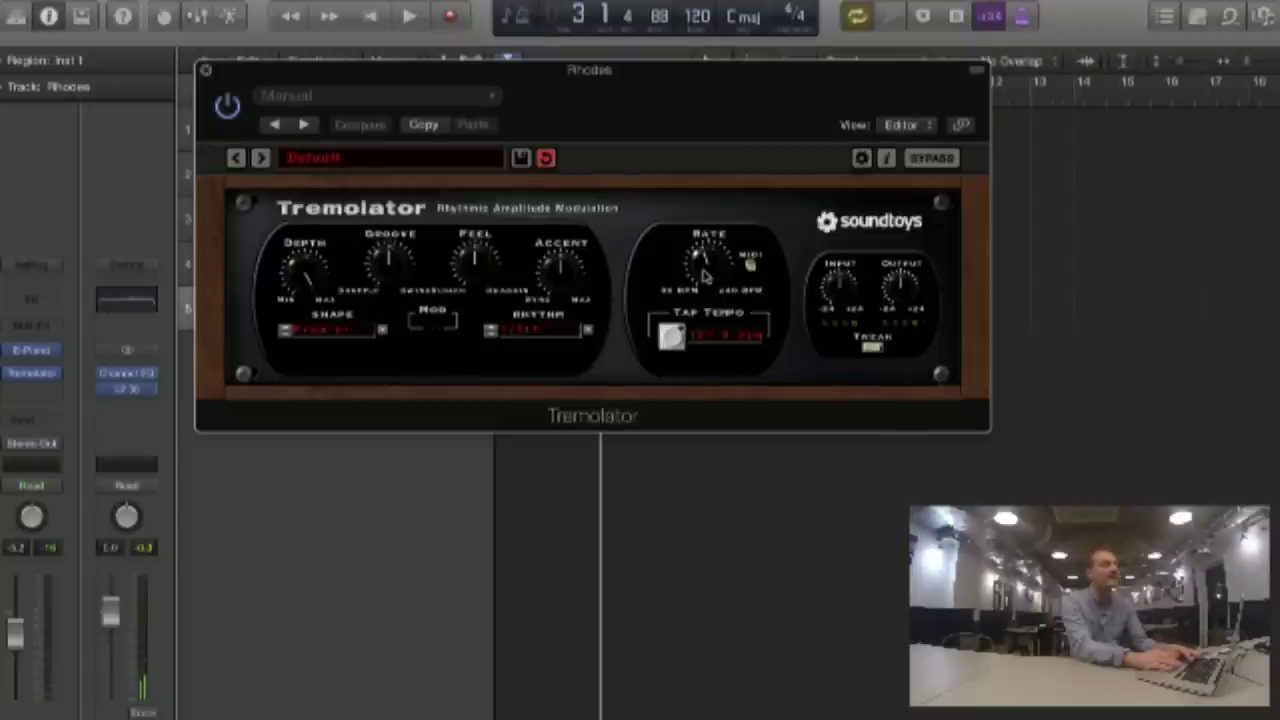
Step: Try changing Tremolator's Rate manually, restore its MIDI sync and audition the loop
{"action": "left_click_drag", "start_coordinate": [703, 258], "coordinate": [705, 243]}
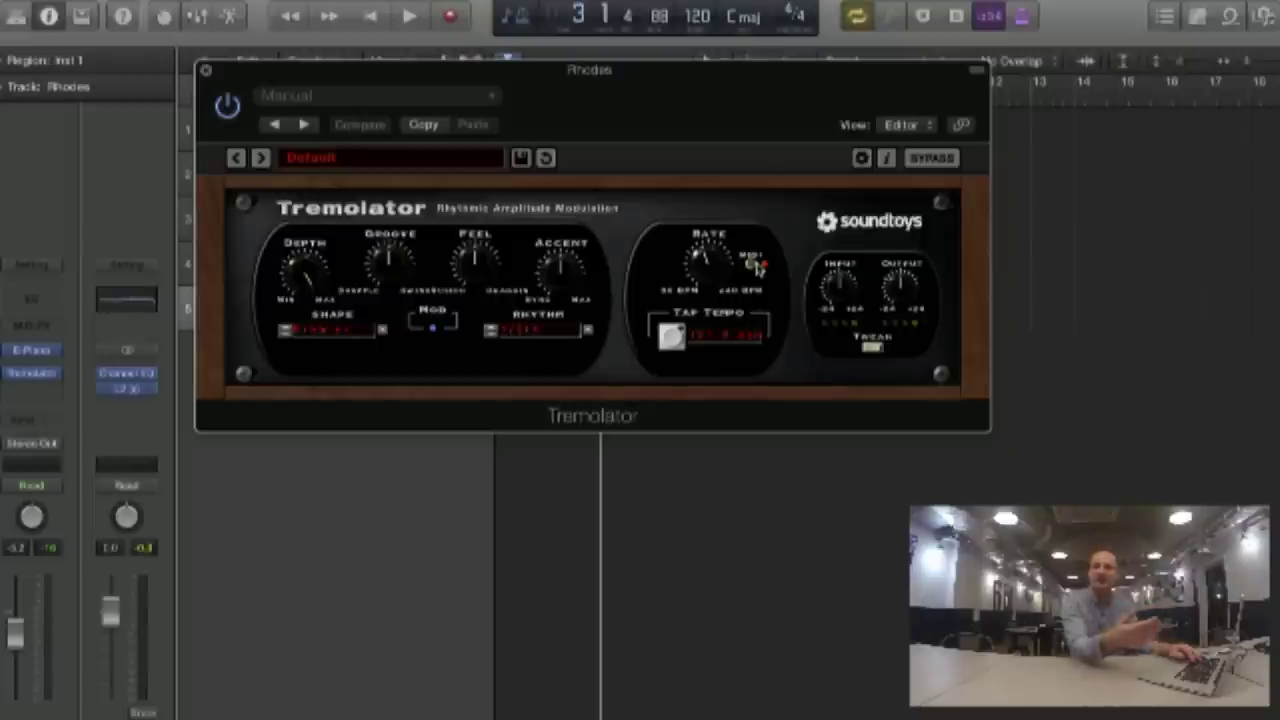
{"action": "key", "text": "space"}
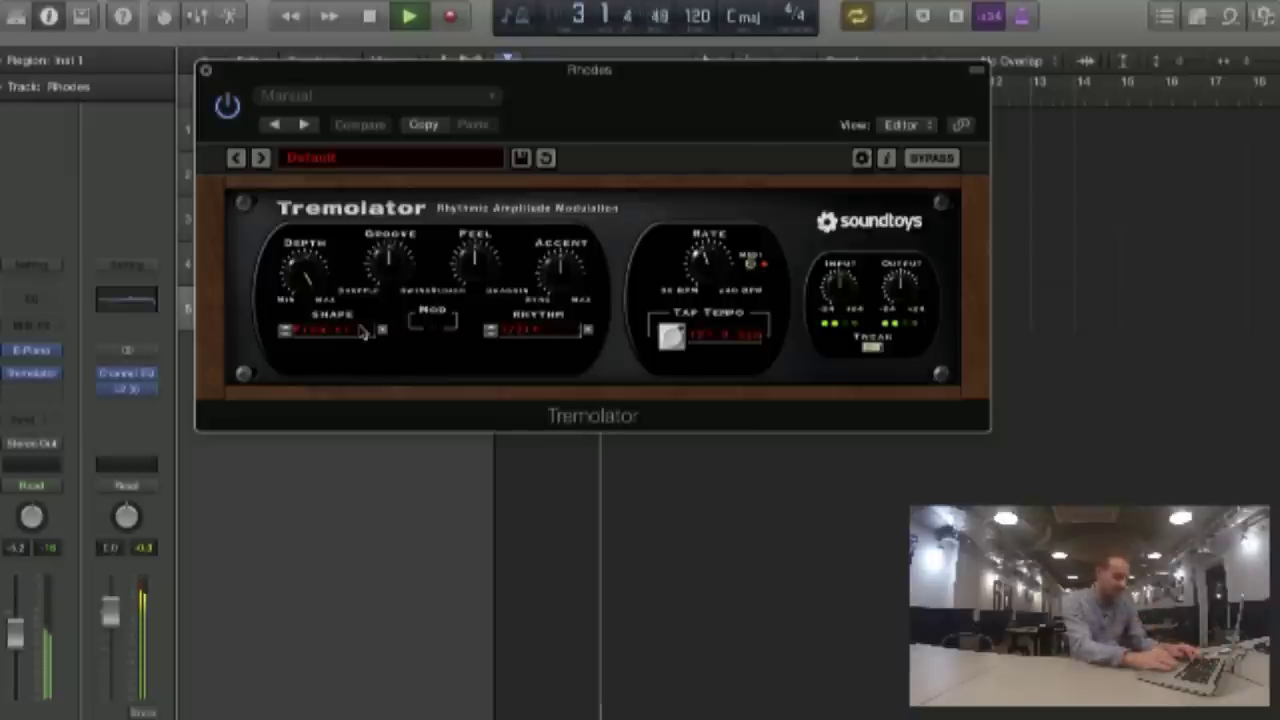
{"action": "key", "text": "space"}
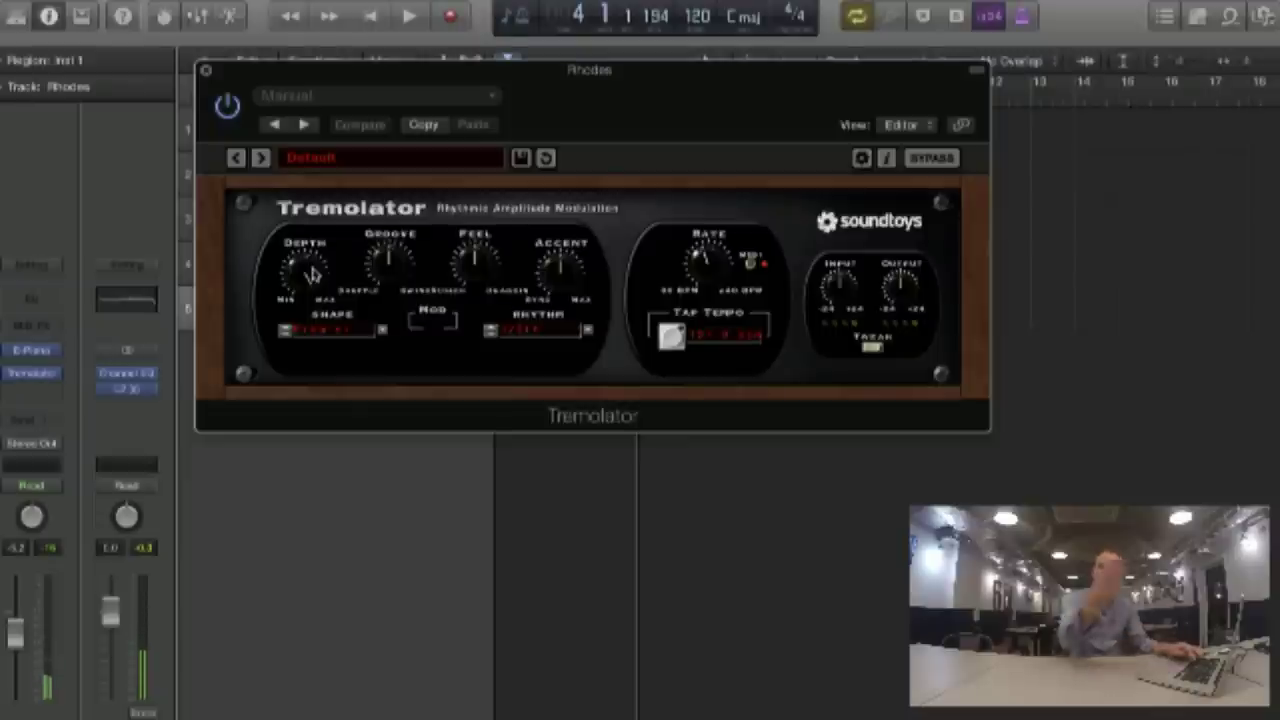
Step: Try Tremolator's Depth at minimum, return it to maximum and audition the loop
{"action": "left_click_drag", "start_coordinate": [313, 275], "coordinate": [286, 534]}
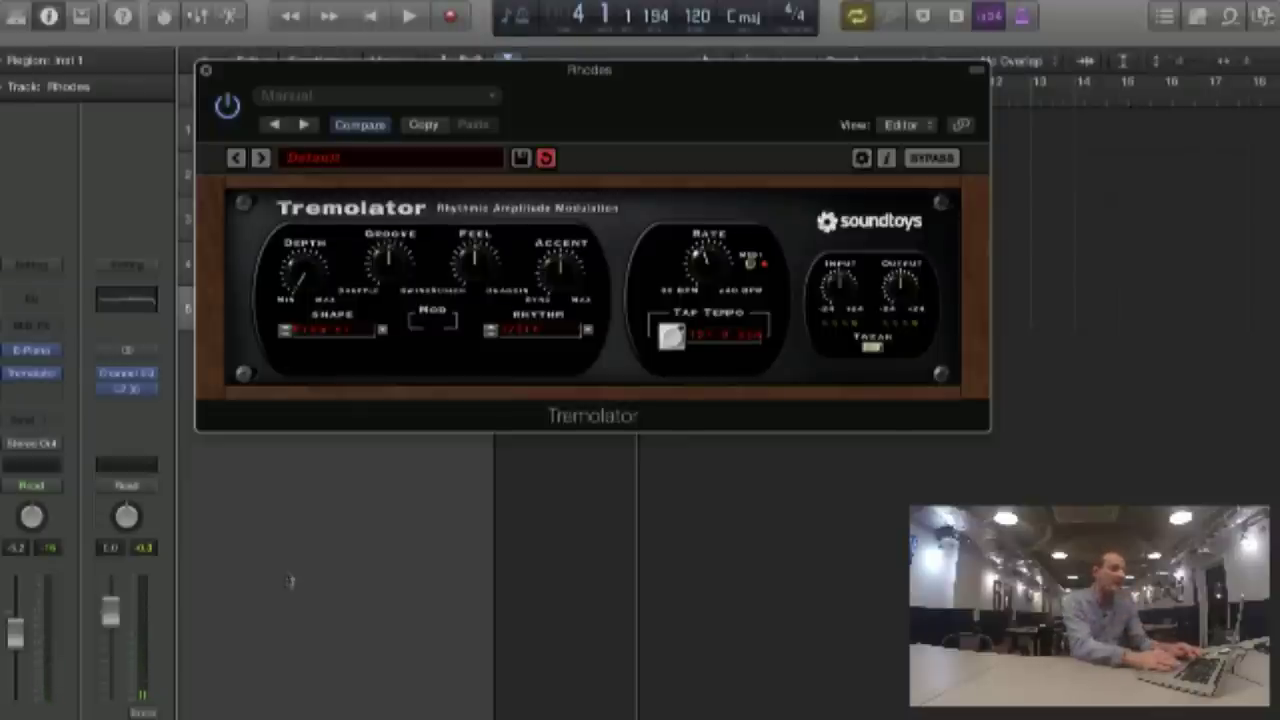
{"action": "key", "text": "space"}
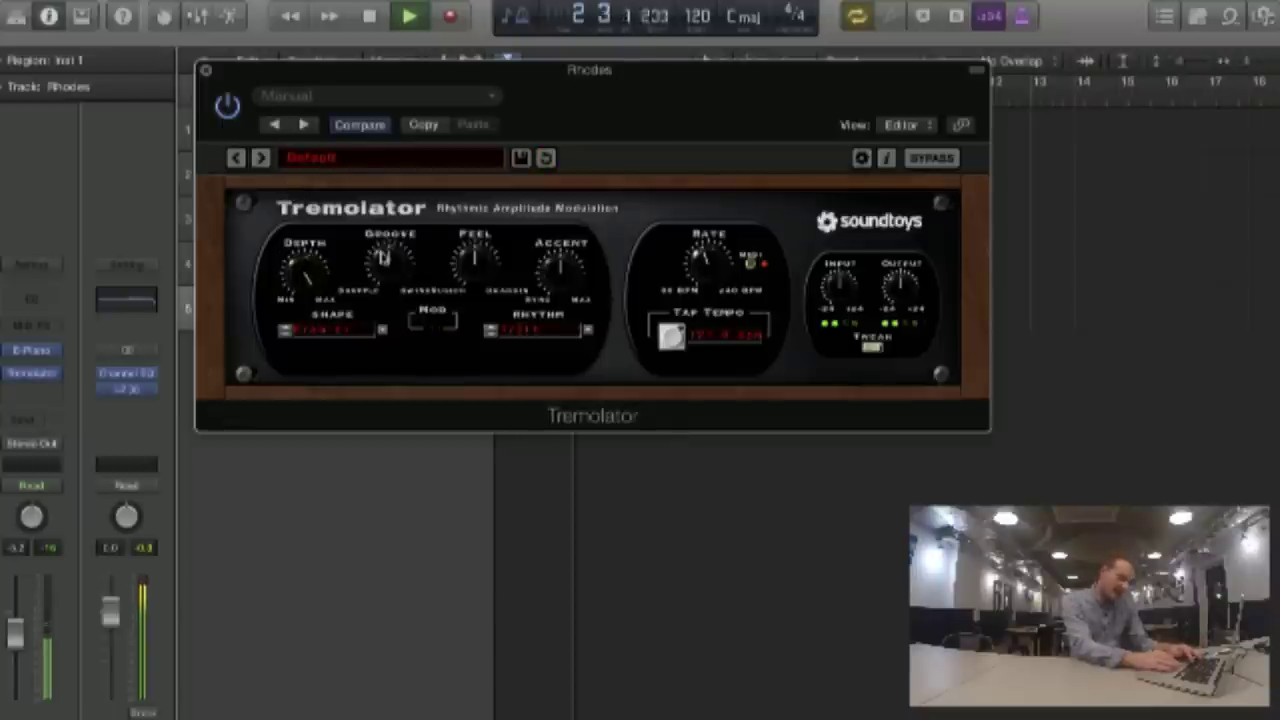
{"action": "key", "text": "space"}
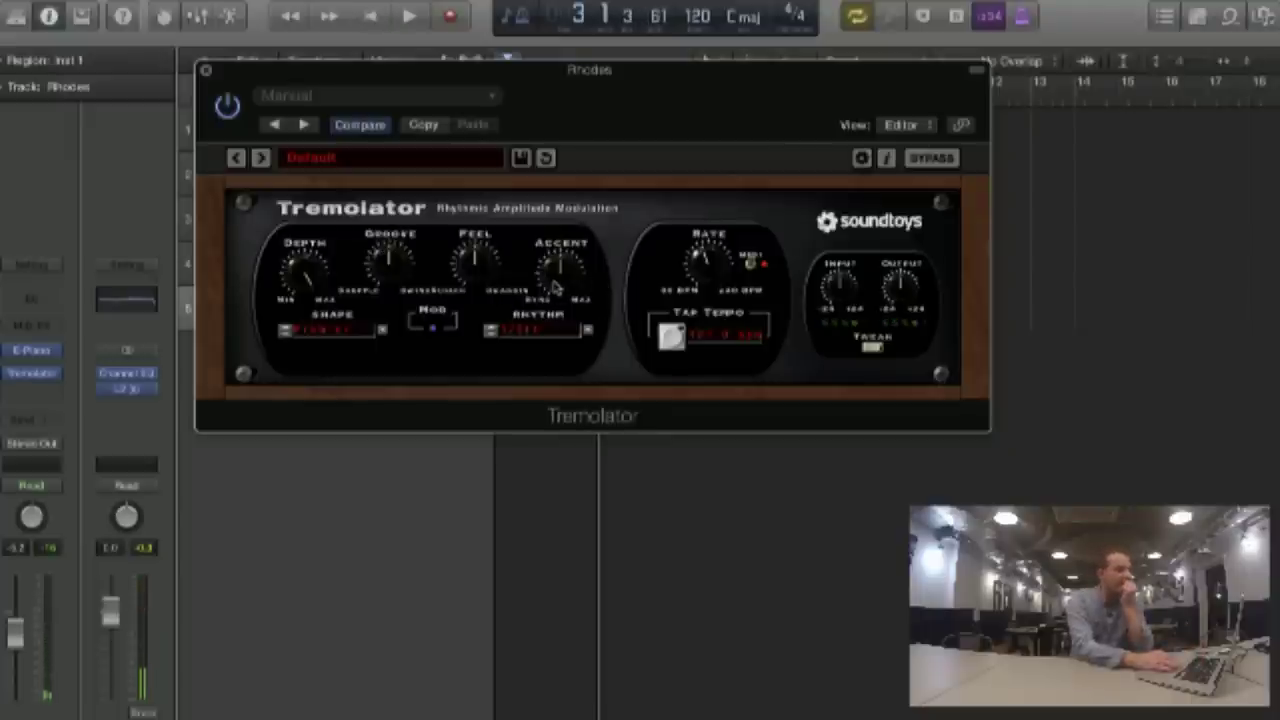
Step: Expand Tremolator's Tweak section, try Groove towards Swing, then return it to centre and play the loop
{"action": "left_click", "coordinate": [872, 347]}
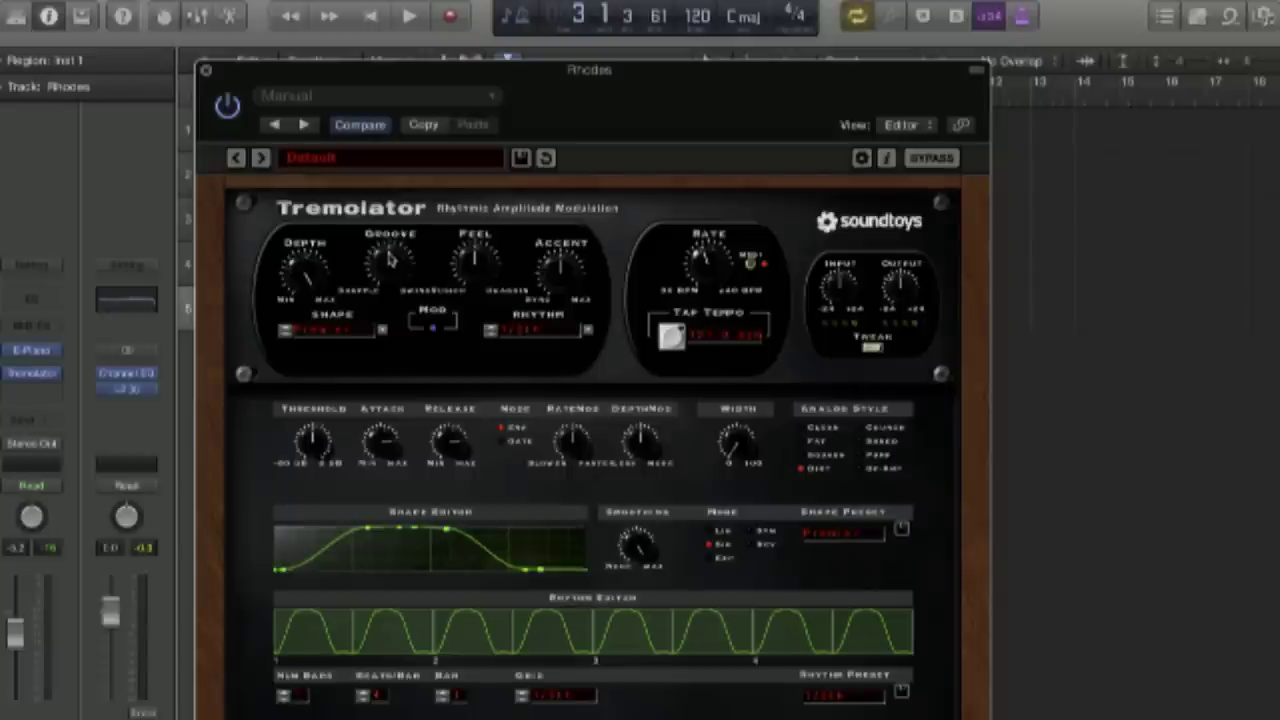
{"action": "left_click_drag", "start_coordinate": [390, 258], "coordinate": [388, 212]}
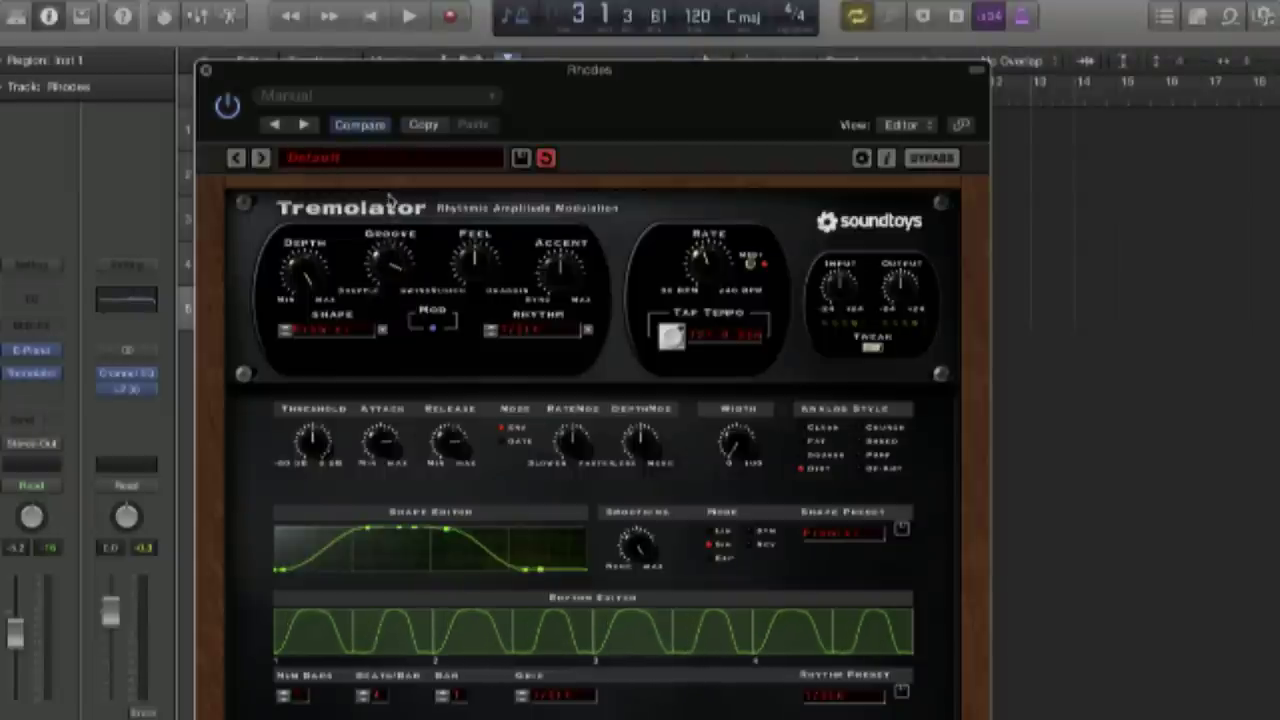
{"action": "key", "text": "space"}
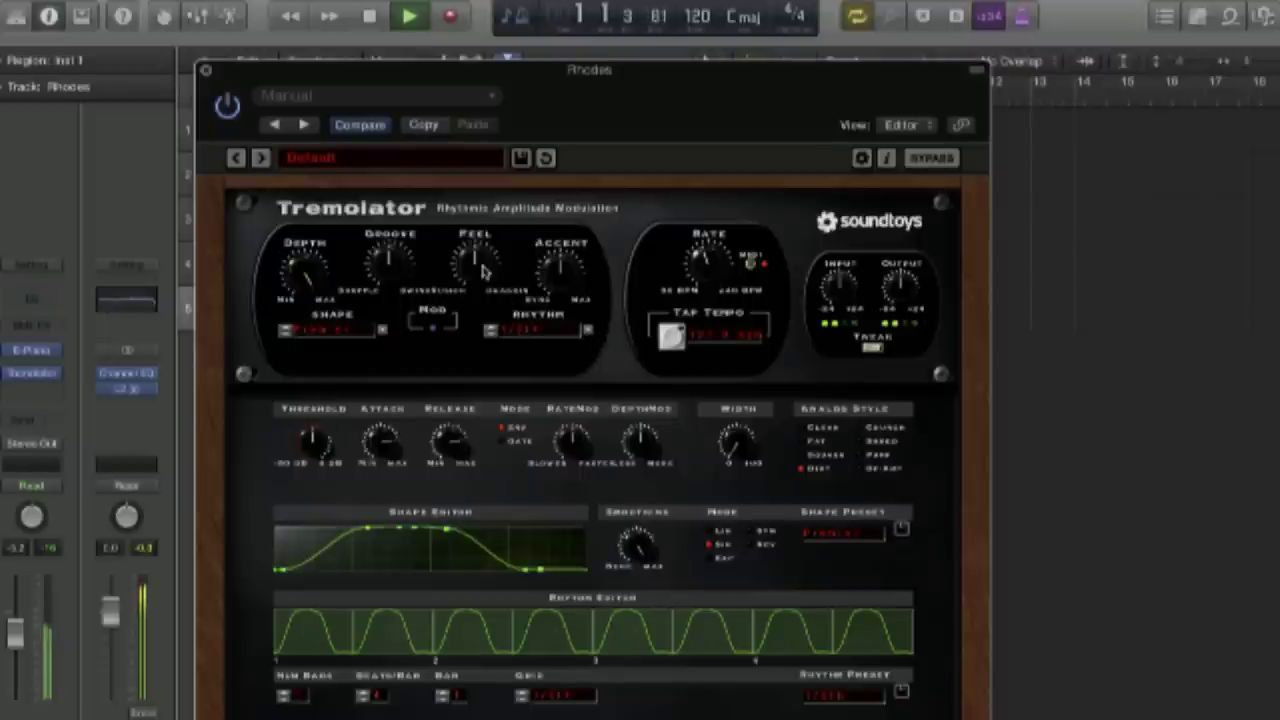
{"action": "key", "text": "space"}
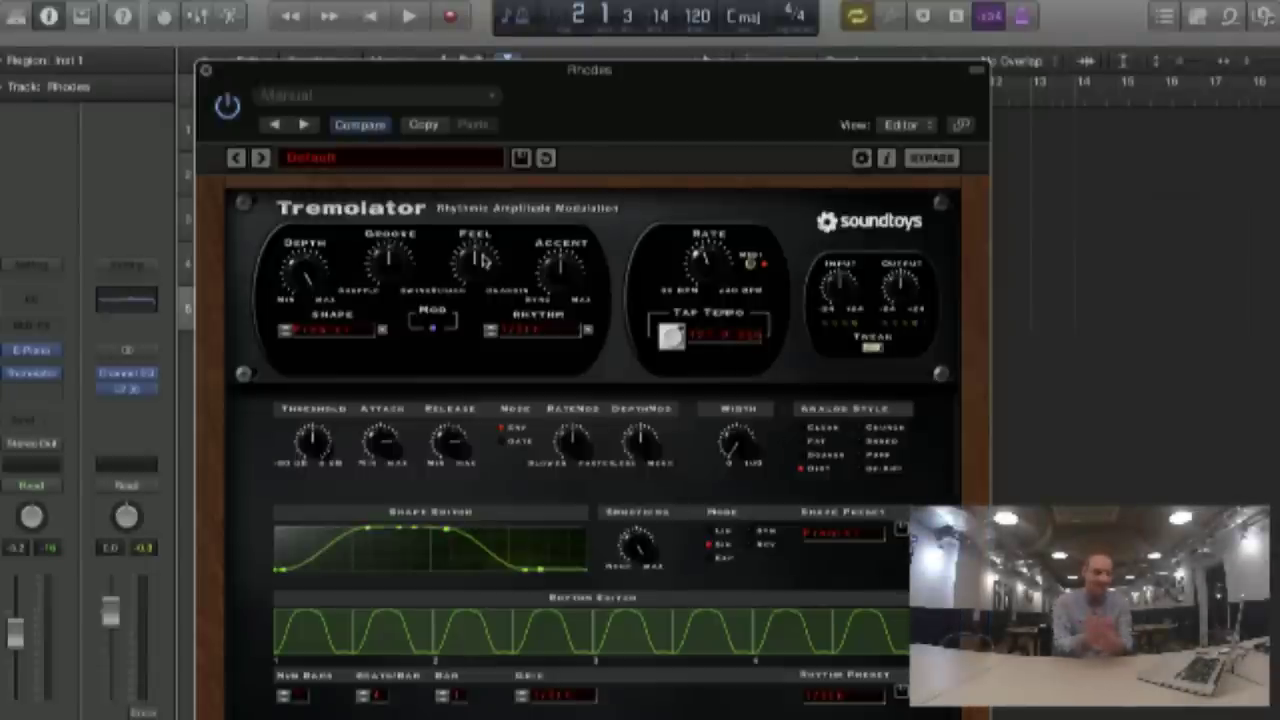
Step: Try Tremolator's Feel towards Rushin and back towards Draggin while the loop plays
{"action": "key", "text": "space"}
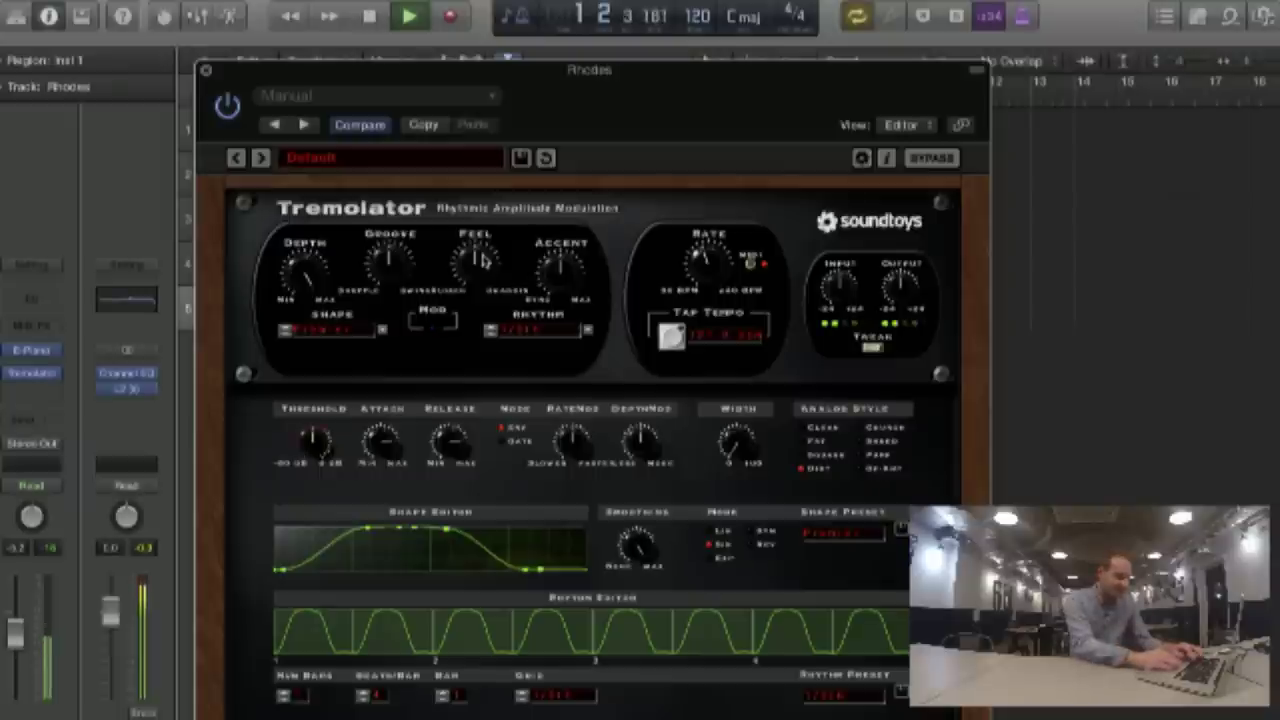
{"action": "left_click_drag", "start_coordinate": [482, 261], "coordinate": [475, 278]}
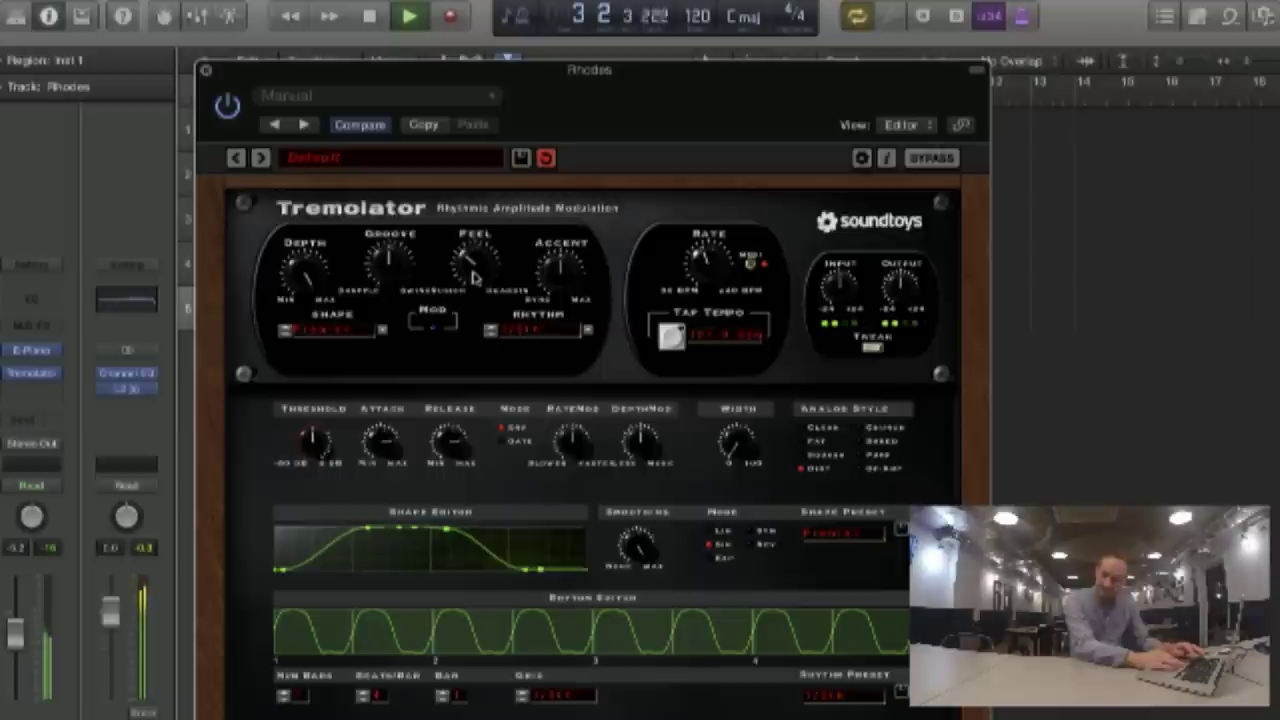
{"action": "left_click_drag", "start_coordinate": [476, 278], "coordinate": [475, 232]}
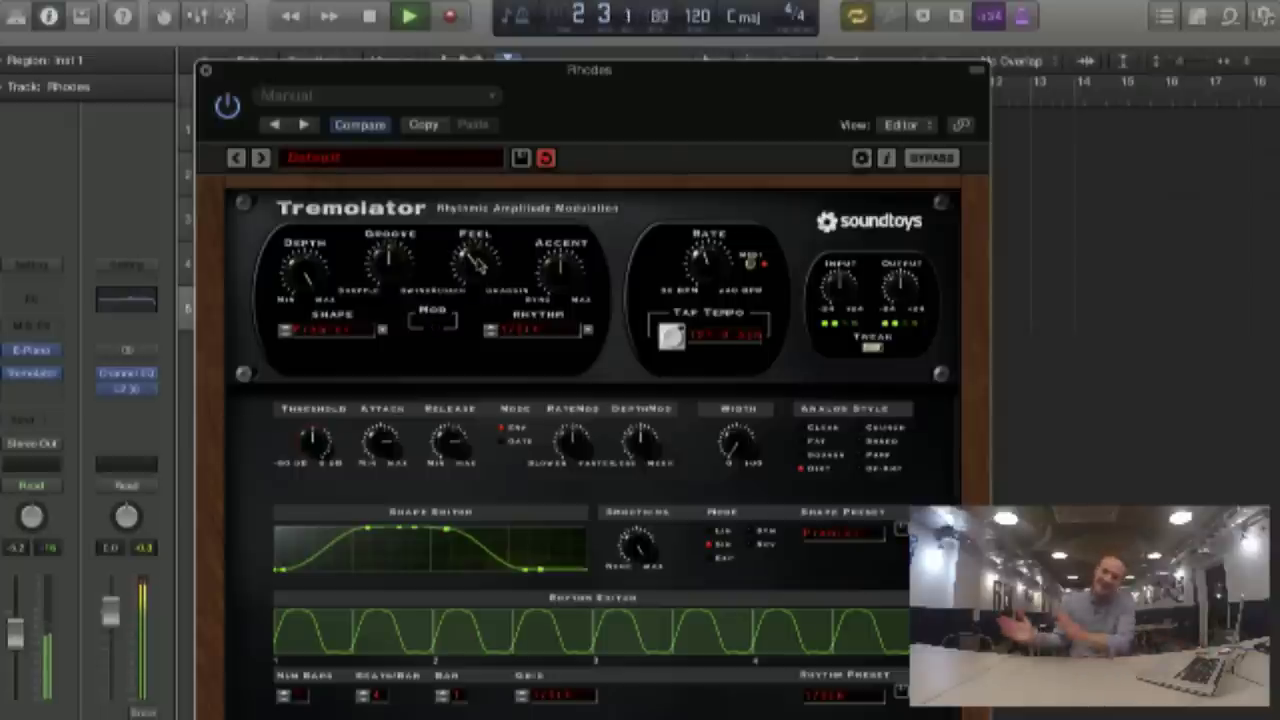
Step: Try Groove towards Shuffle and reset it to centre, then try a raised Accent and return it to centre
{"action": "left_click_drag", "start_coordinate": [392, 262], "coordinate": [377, 292]}
{"action": "left_click", "coordinate": [393, 273], "text": "alt"}
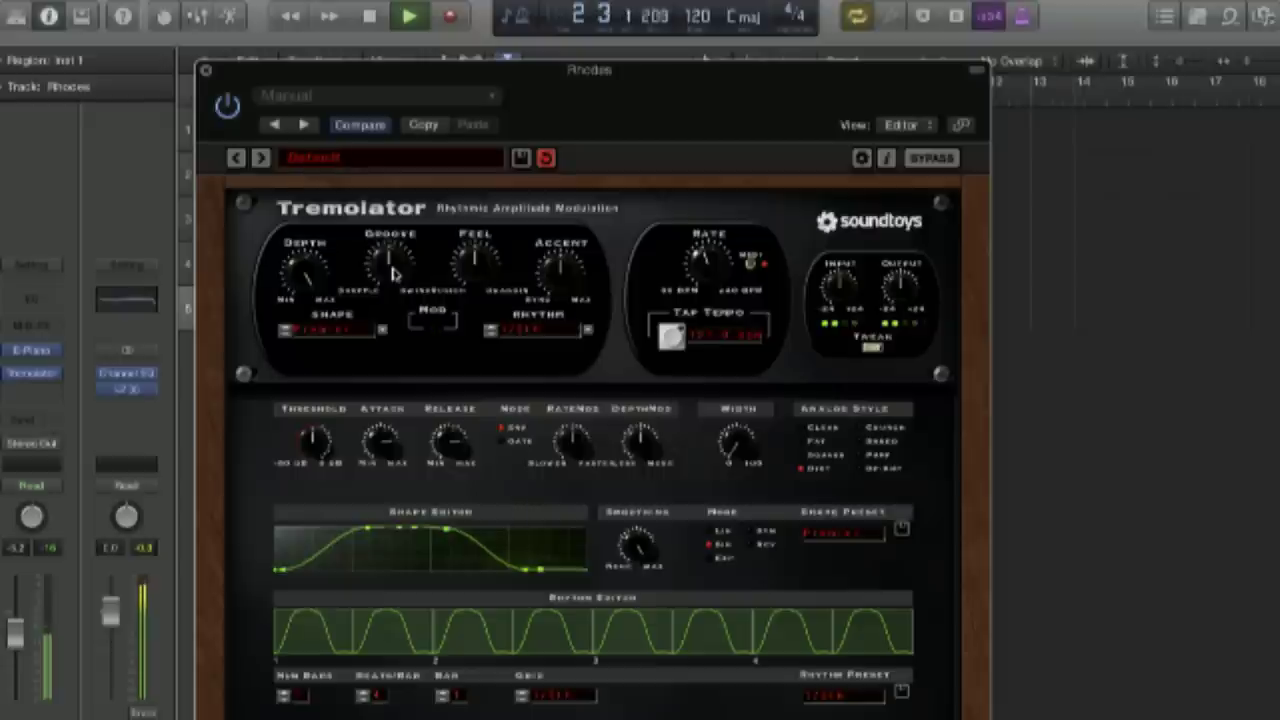
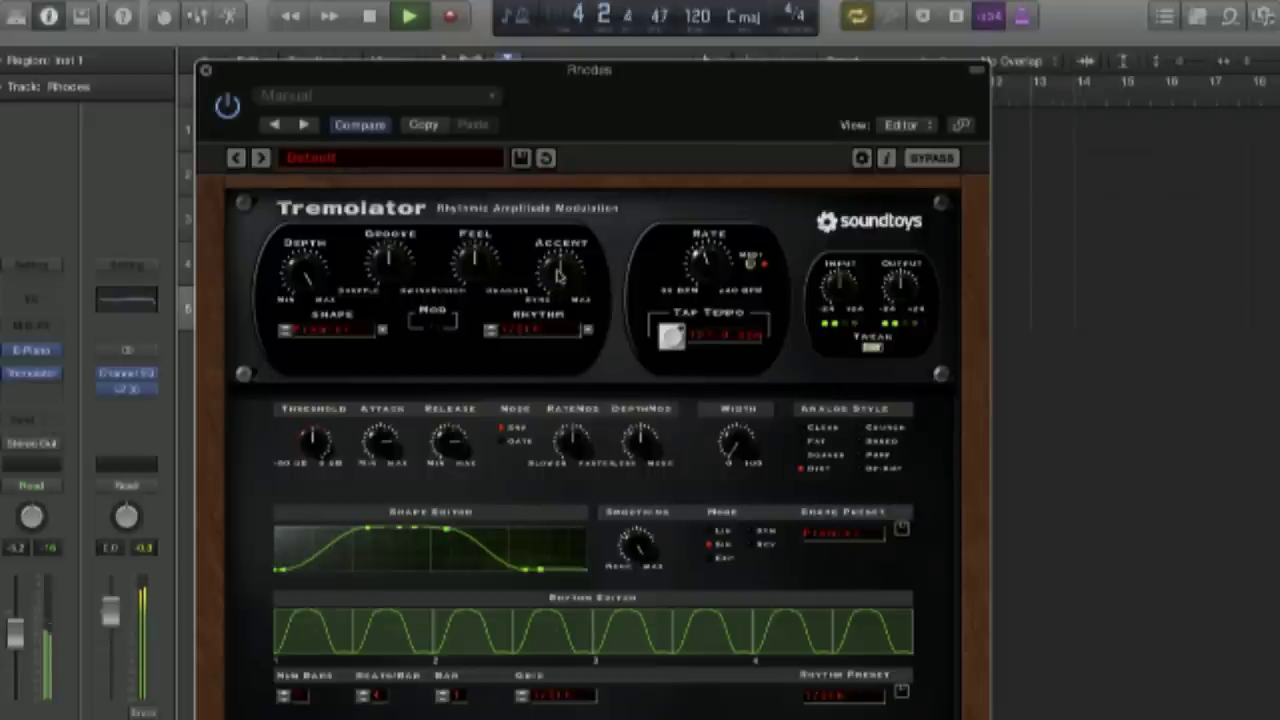
{"action": "left_click_drag", "start_coordinate": [558, 276], "coordinate": [541, 133]}
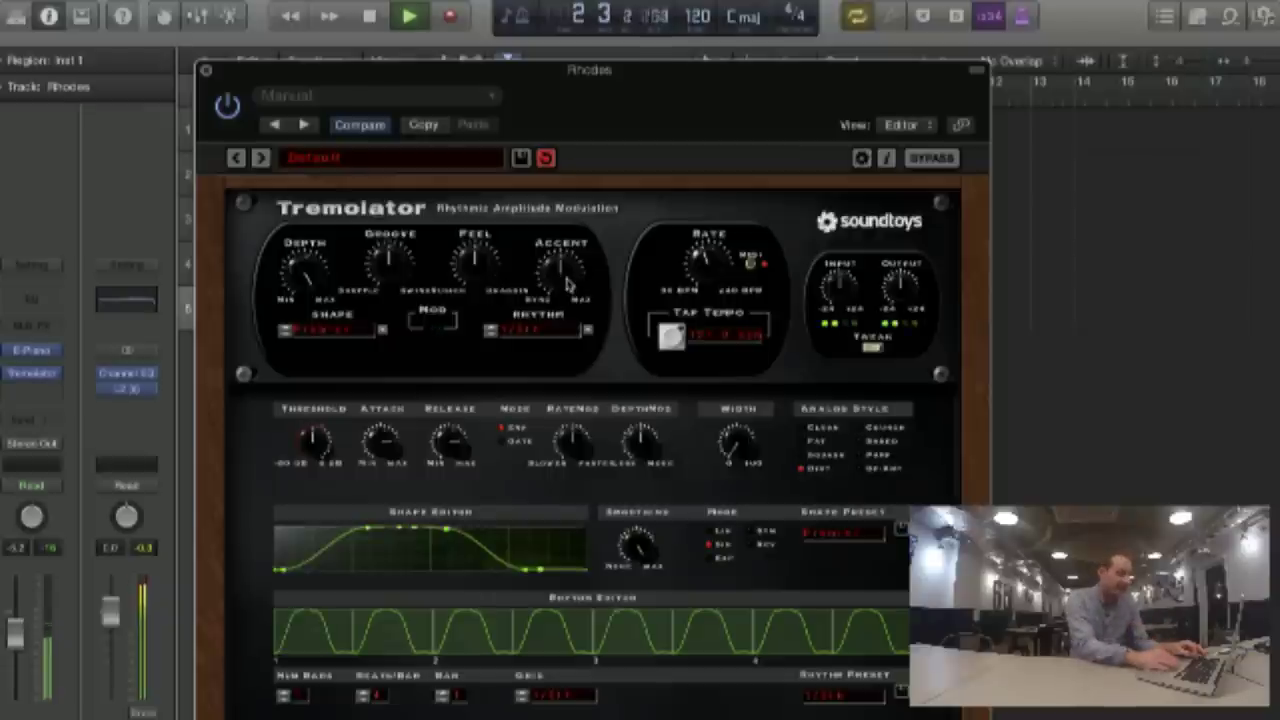
Step: Stop playback and set Tremolator's Shape to Sine
{"action": "key", "text": "space"}
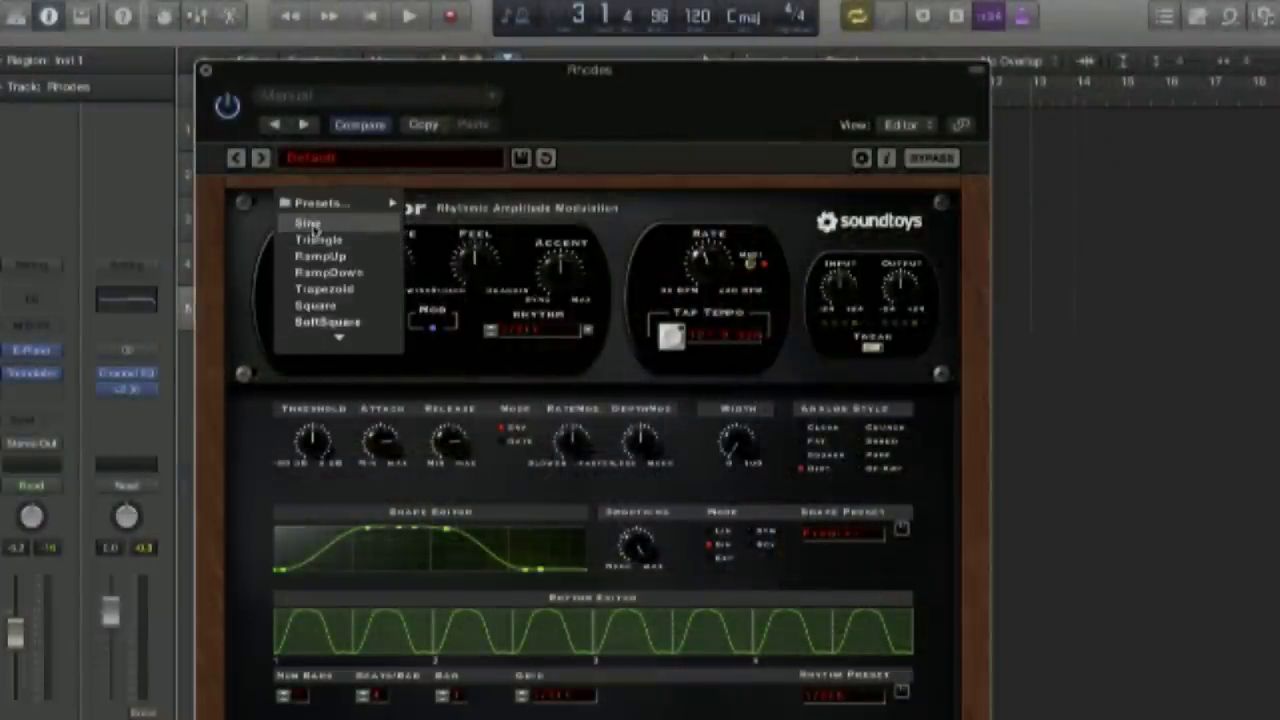
{"action": "left_click", "coordinate": [315, 226]}
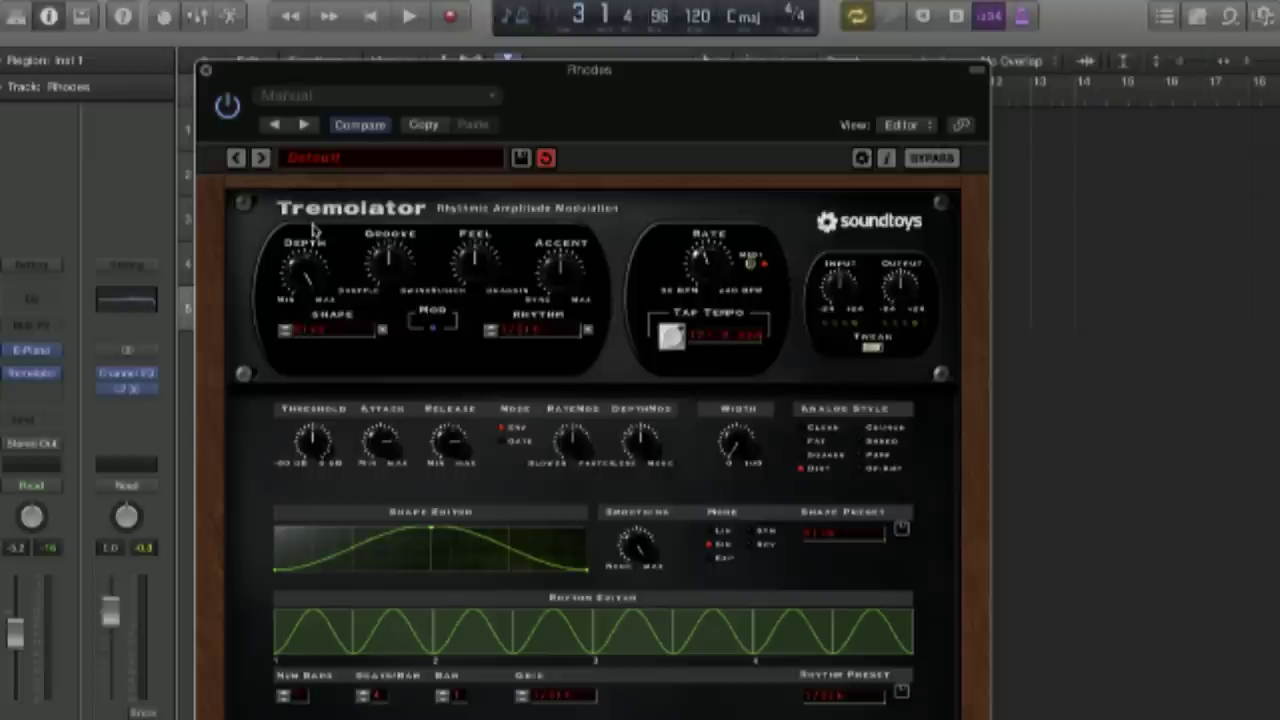
Step: Browse Tremolator's shape presets from the Shape setting and the Shape Editor, then close the lists without choosing one
{"action": "left_click", "coordinate": [315, 337]}
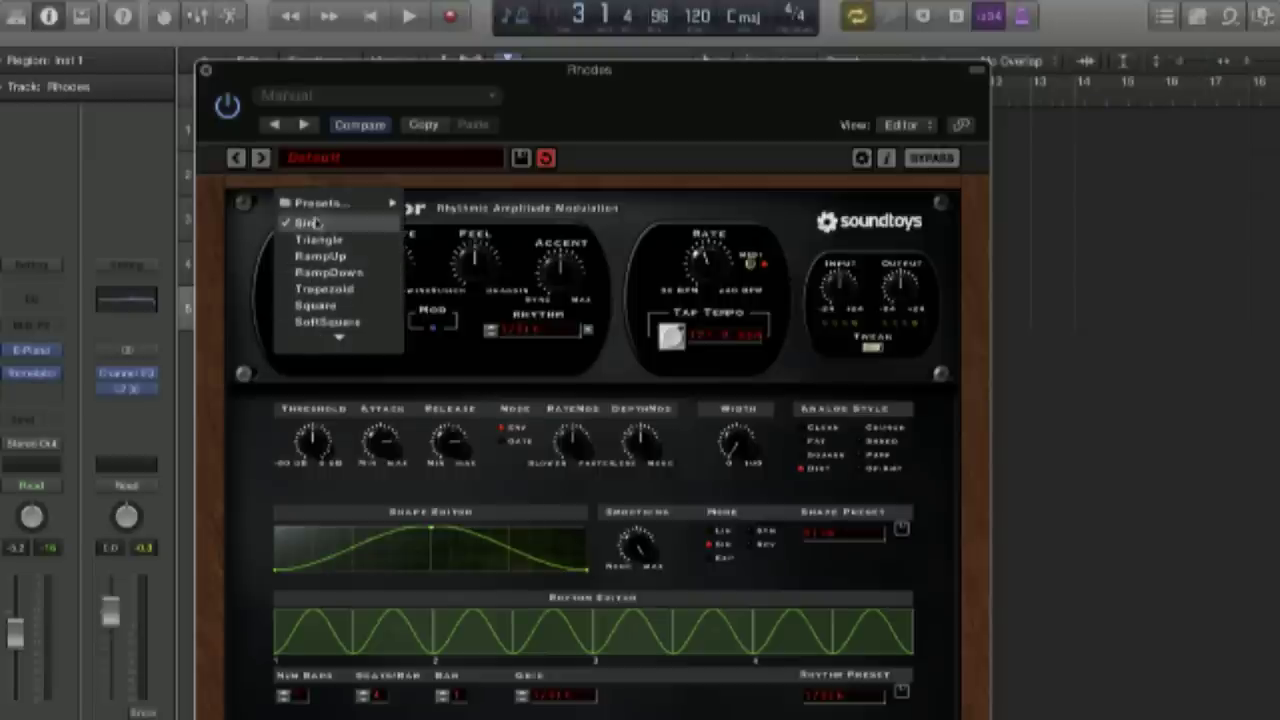
{"action": "mouse_move", "coordinate": [315, 199]}
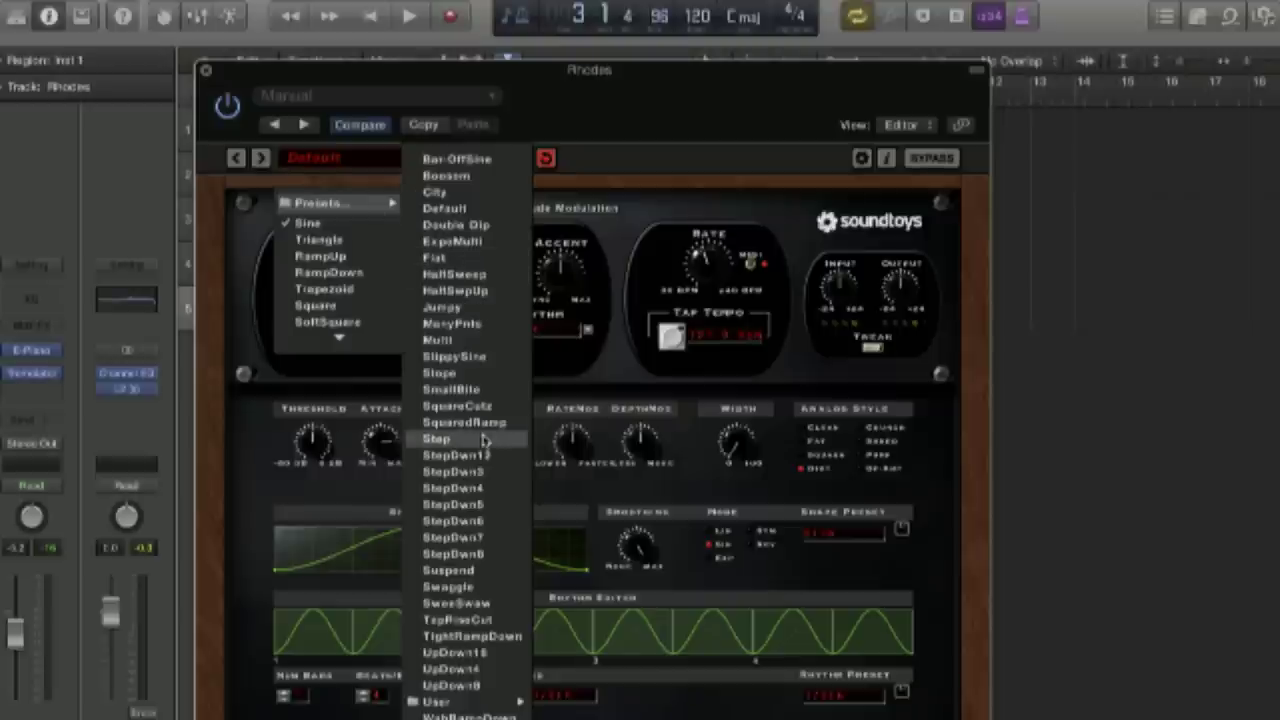
{"action": "mouse_move", "coordinate": [487, 706]}
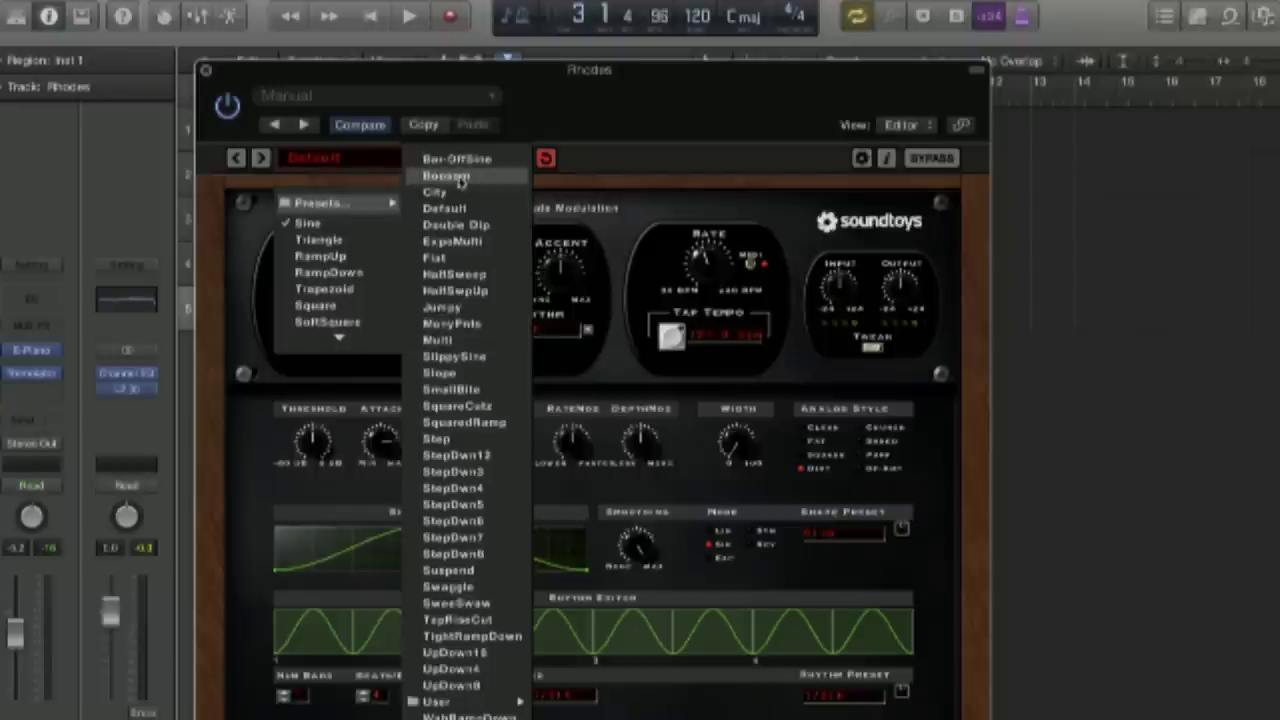
{"action": "left_click", "coordinate": [587, 182]}
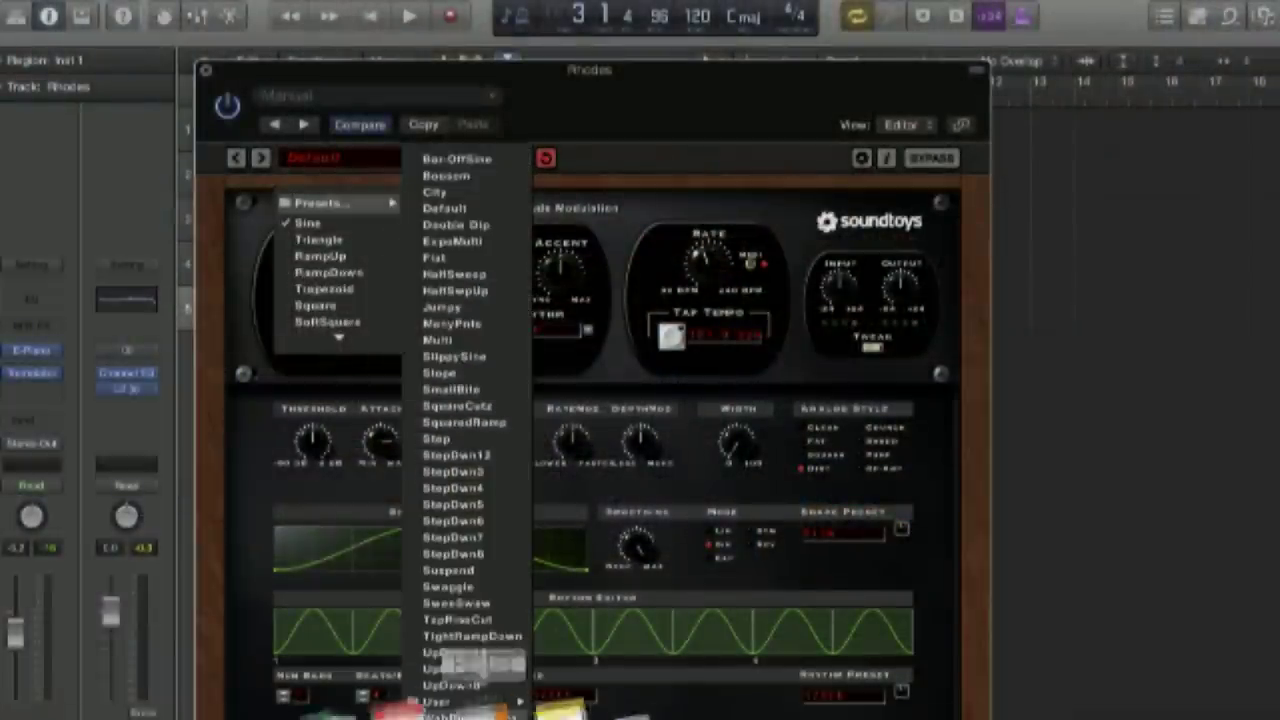
{"action": "mouse_move", "coordinate": [460, 702]}
{"action": "scroll", "coordinate": [460, 705], "scroll_direction": "down", "scroll_amount": 1}
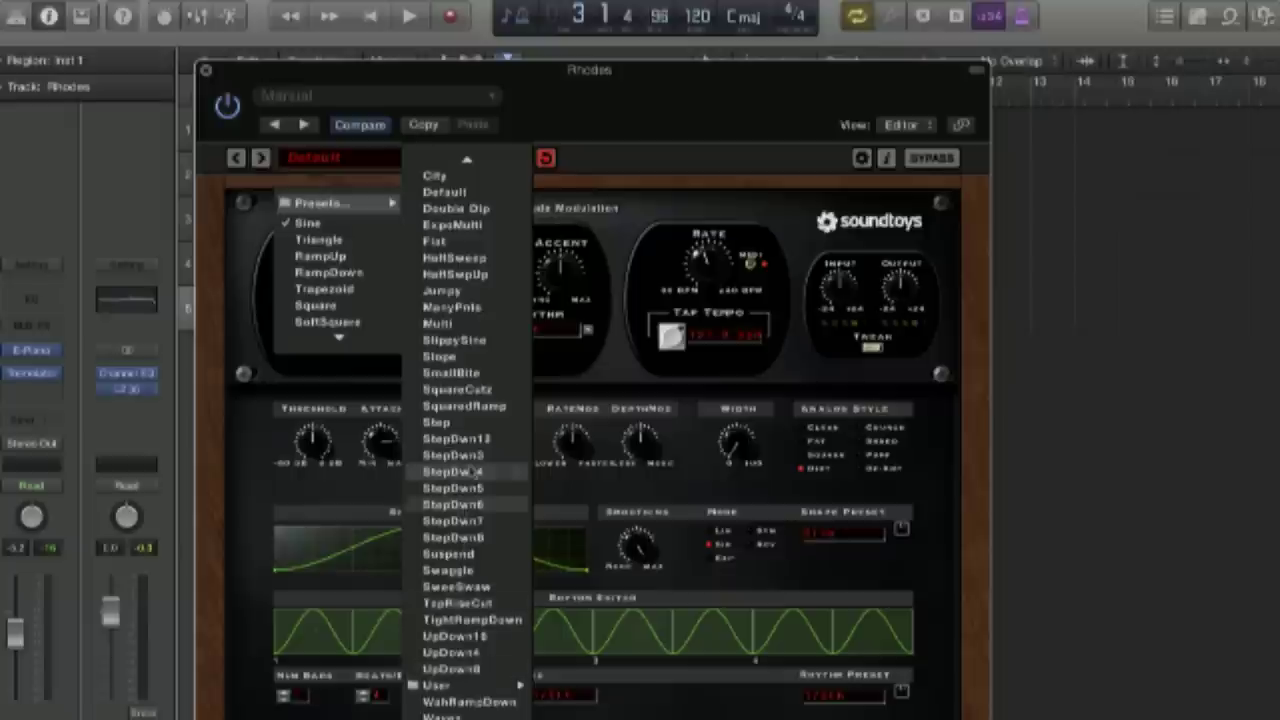
{"action": "mouse_move", "coordinate": [450, 166]}
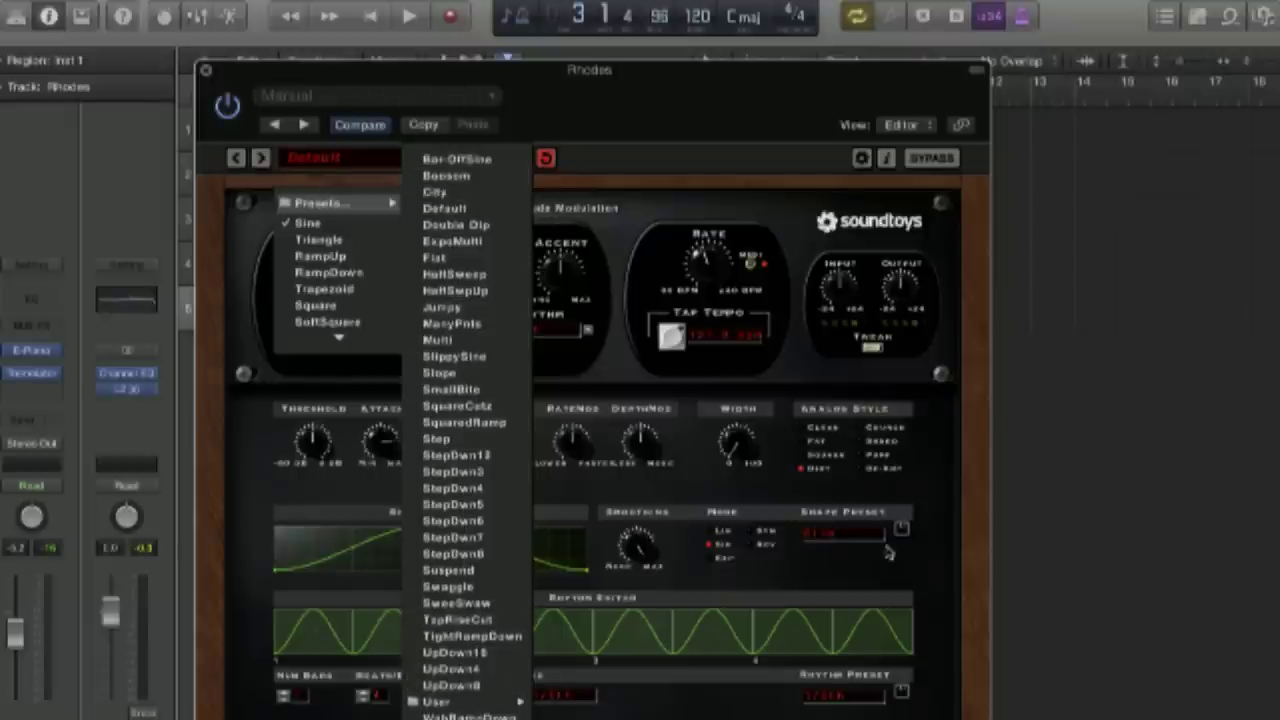
{"action": "left_click", "coordinate": [845, 540]}
{"action": "mouse_move", "coordinate": [818, 358]}
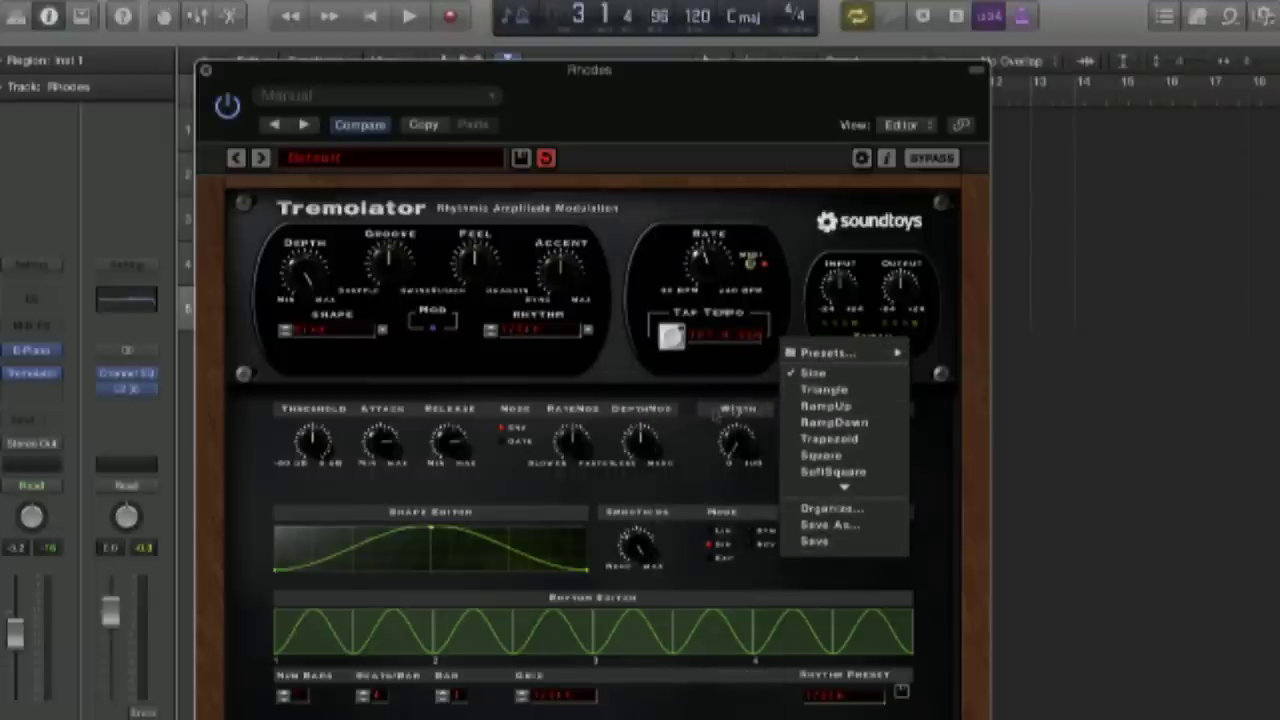
{"action": "left_click", "coordinate": [570, 379]}
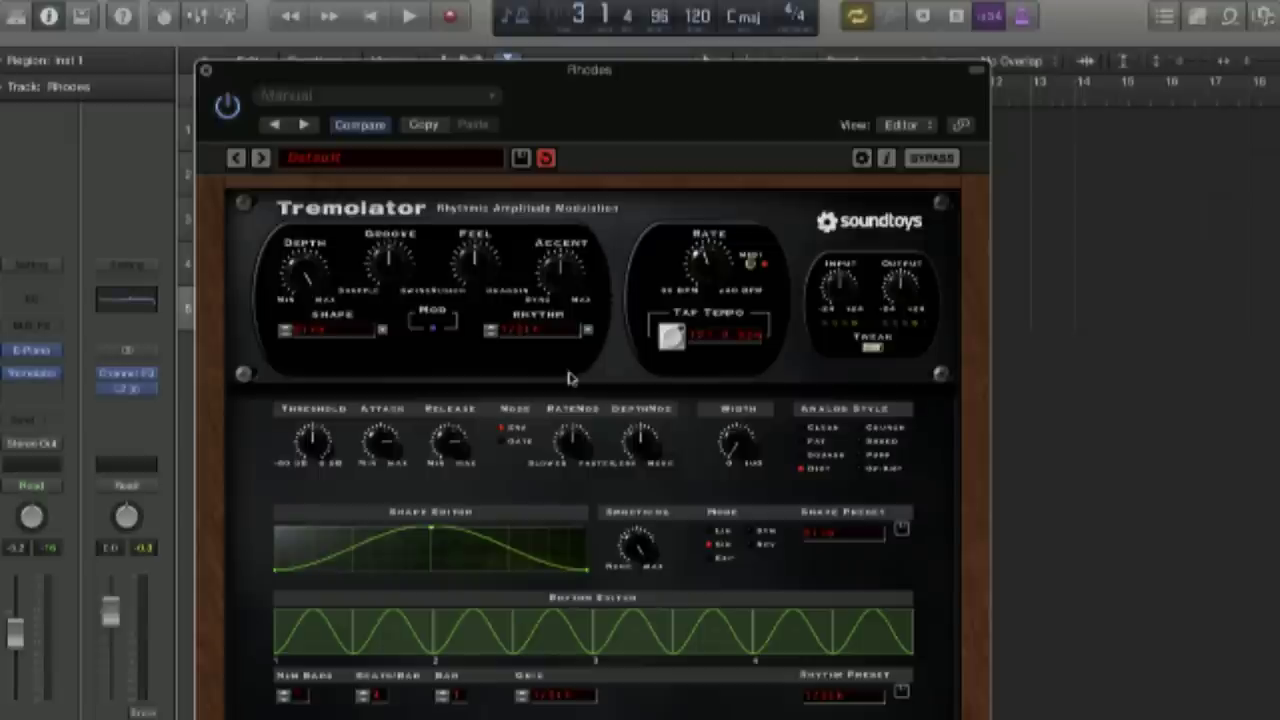
Step: Load the Wurlitzer (MIDI) preset from Tremolator's 01 Classic category
{"action": "left_click", "coordinate": [380, 159]}
{"action": "mouse_move", "coordinate": [378, 160]}
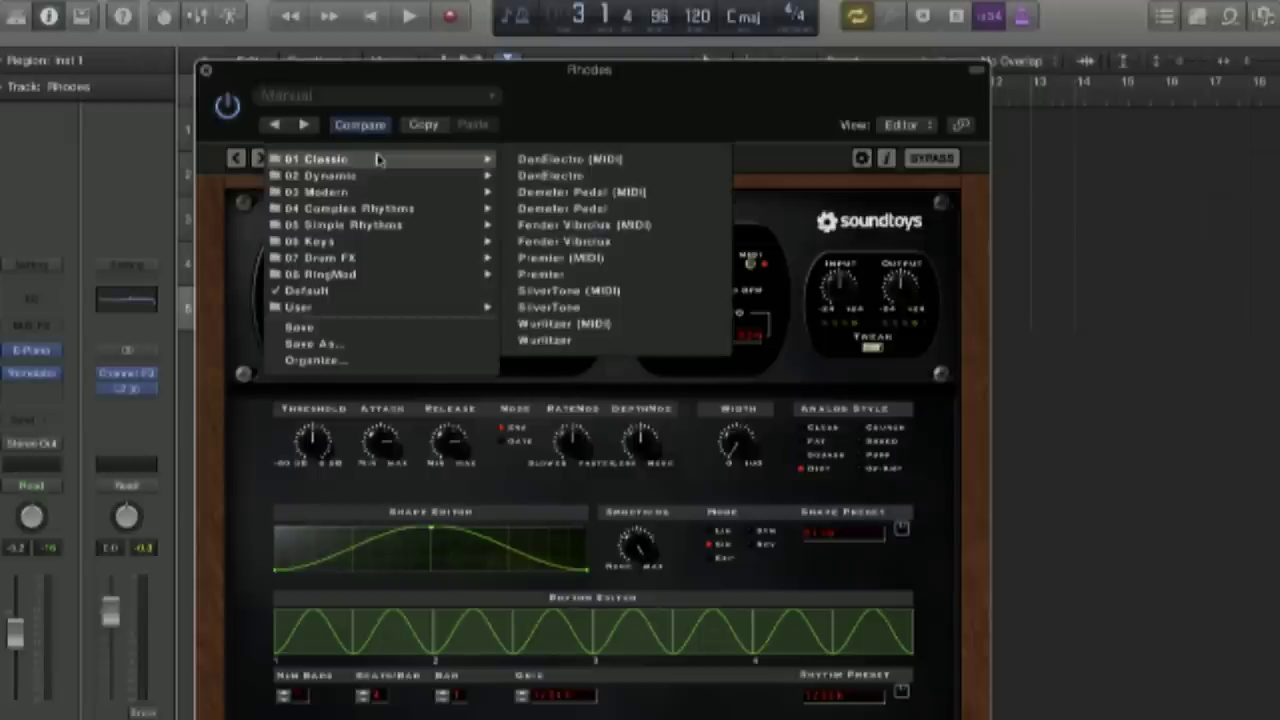
{"action": "mouse_move", "coordinate": [355, 193]}
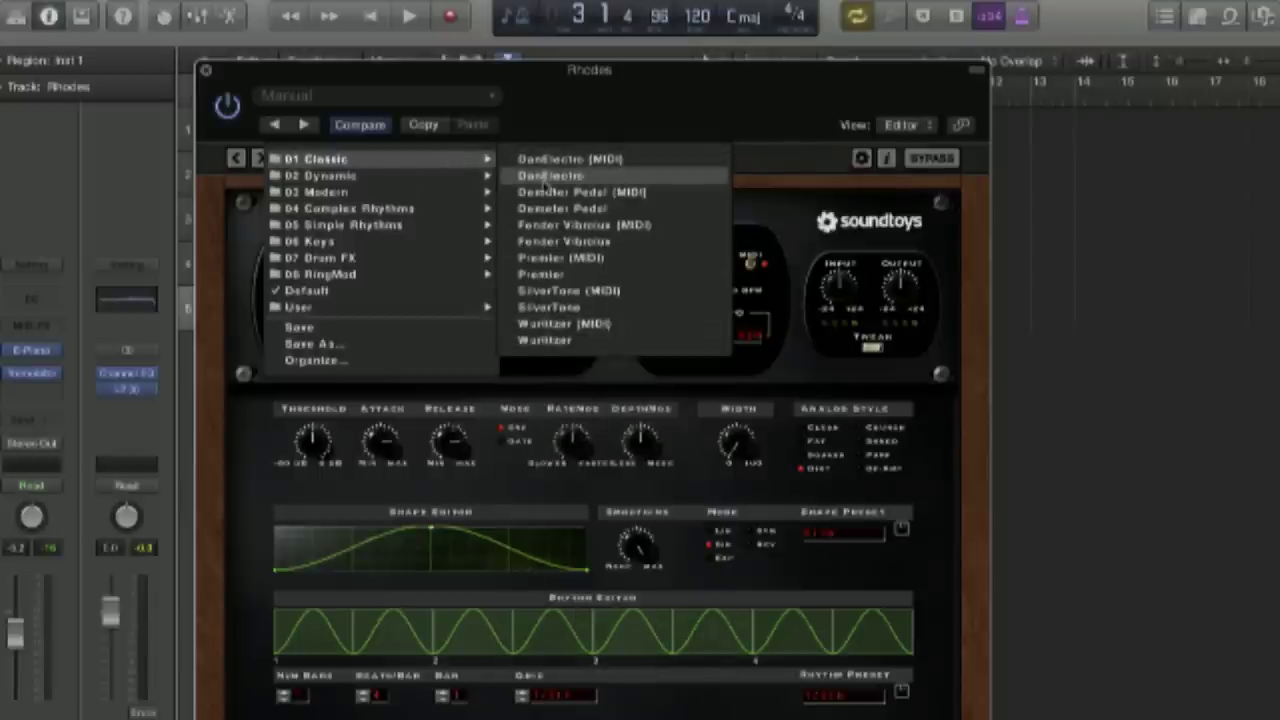
{"action": "left_click", "coordinate": [565, 324]}
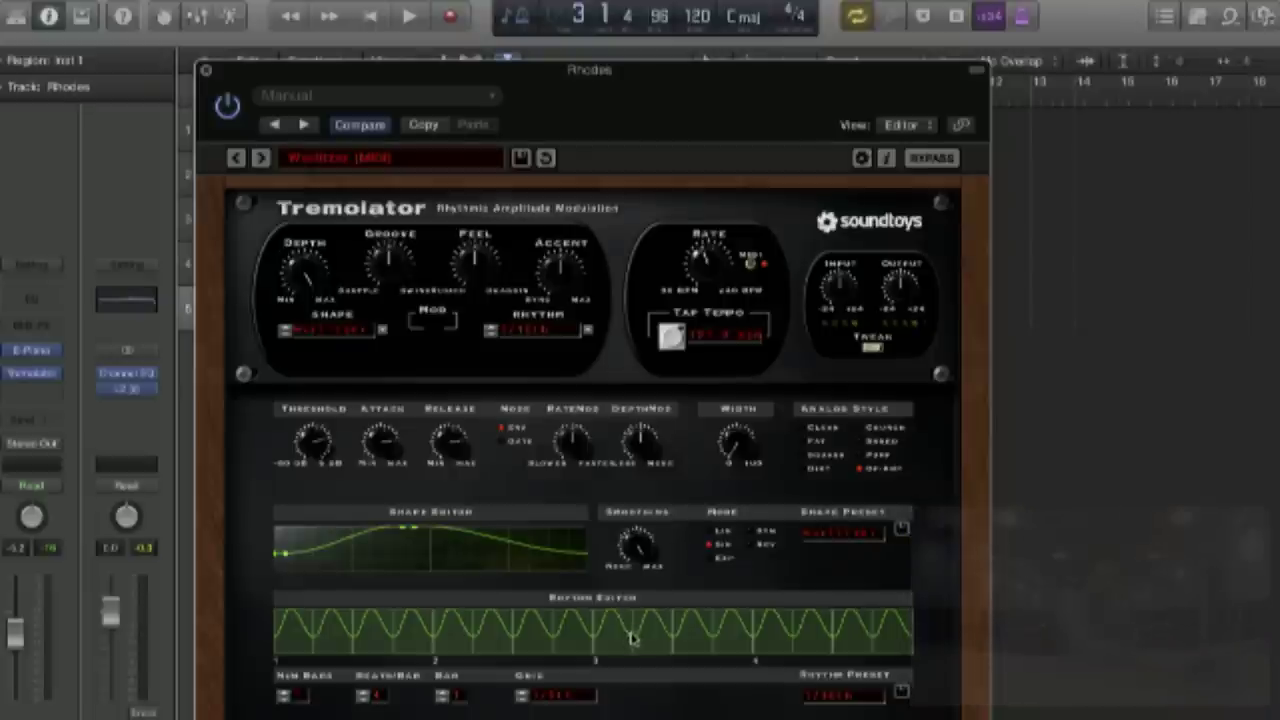
Step: Load the Fender Vibrolux (MIDI) preset from the 01 Classic category and play the loop
{"action": "left_click", "coordinate": [367, 163]}
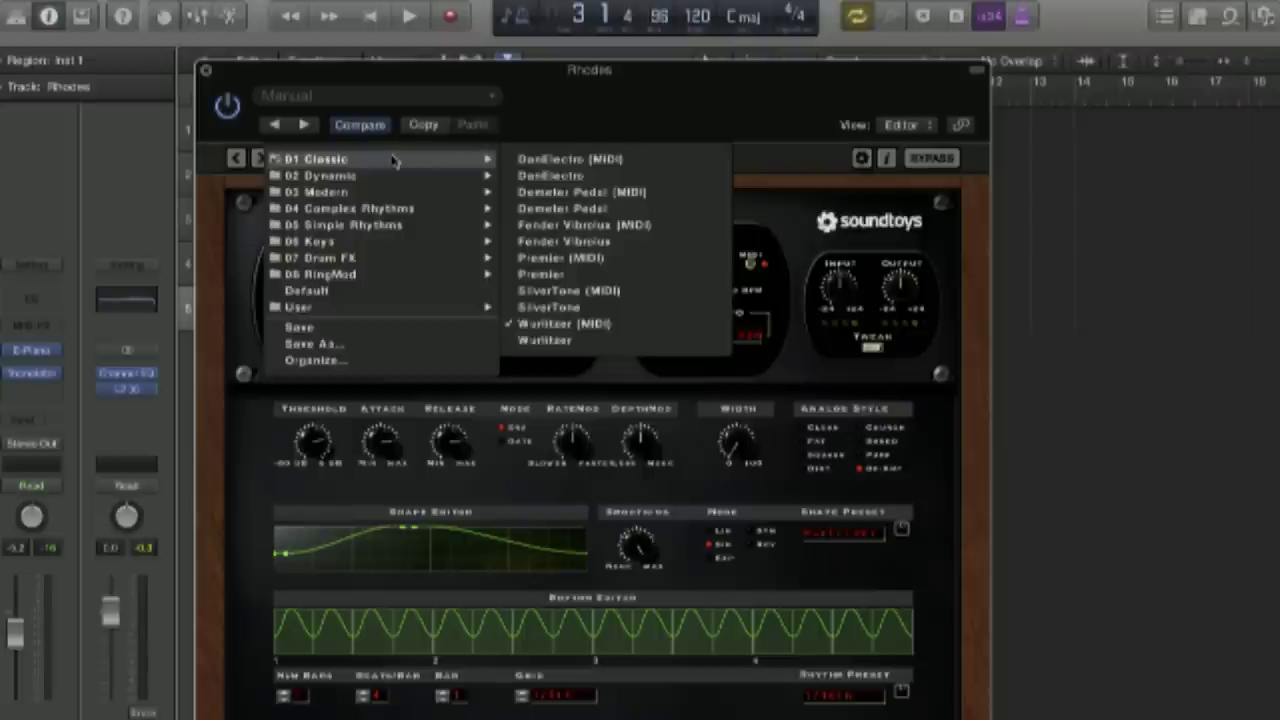
{"action": "left_click", "coordinate": [578, 225]}
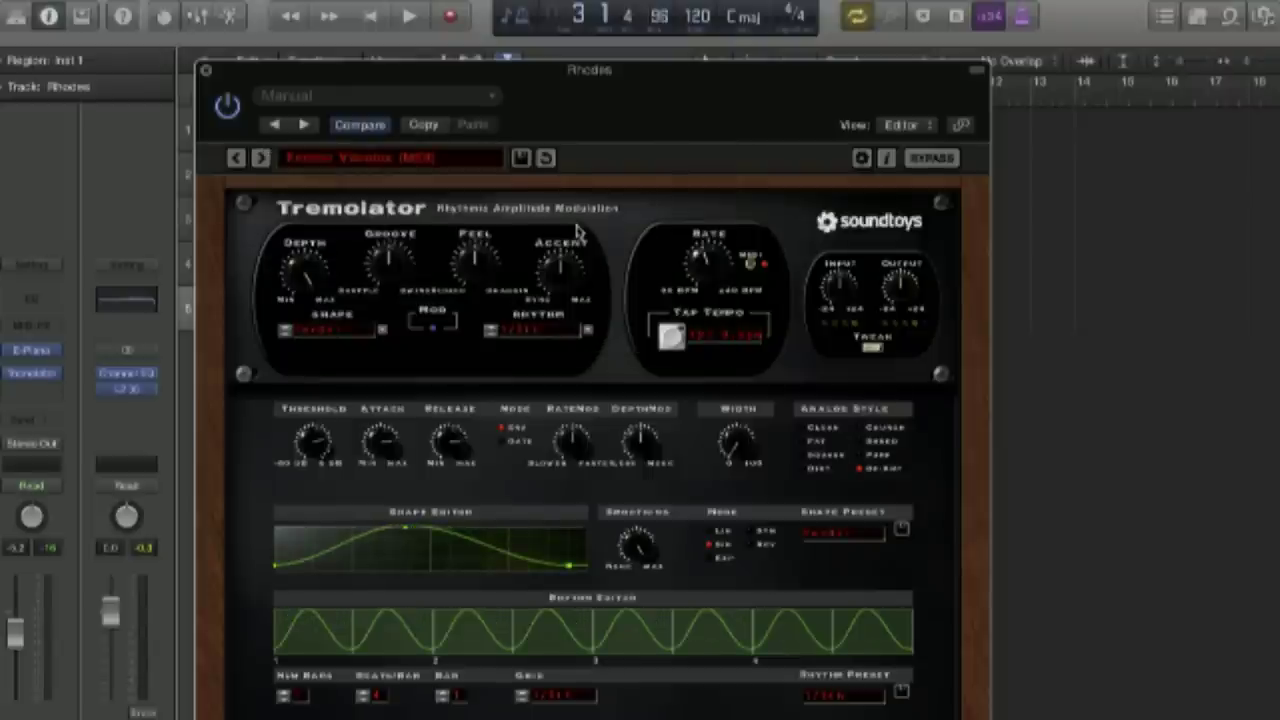
{"action": "key", "text": "space"}
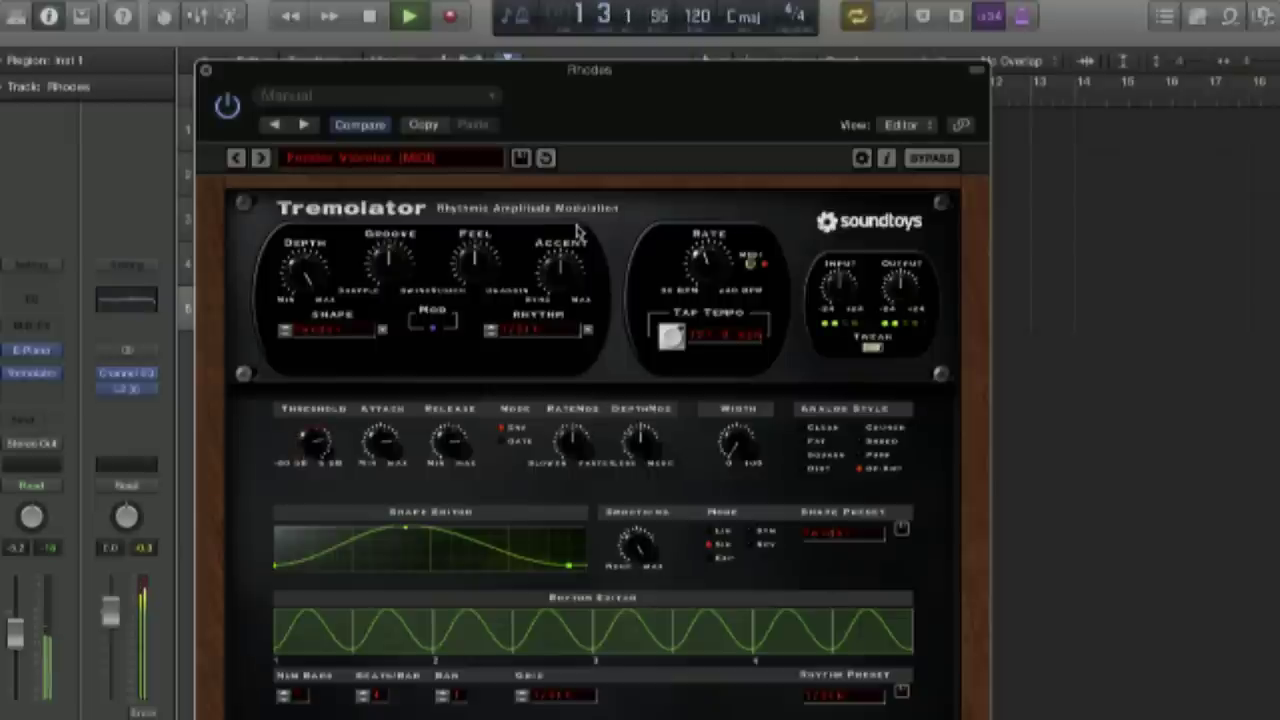
Step: Load the non-MIDI Wurlitzer preset from 01 Classic, then turn on MIDI sync for its rate and replay the loop
{"action": "left_click", "coordinate": [377, 159]}
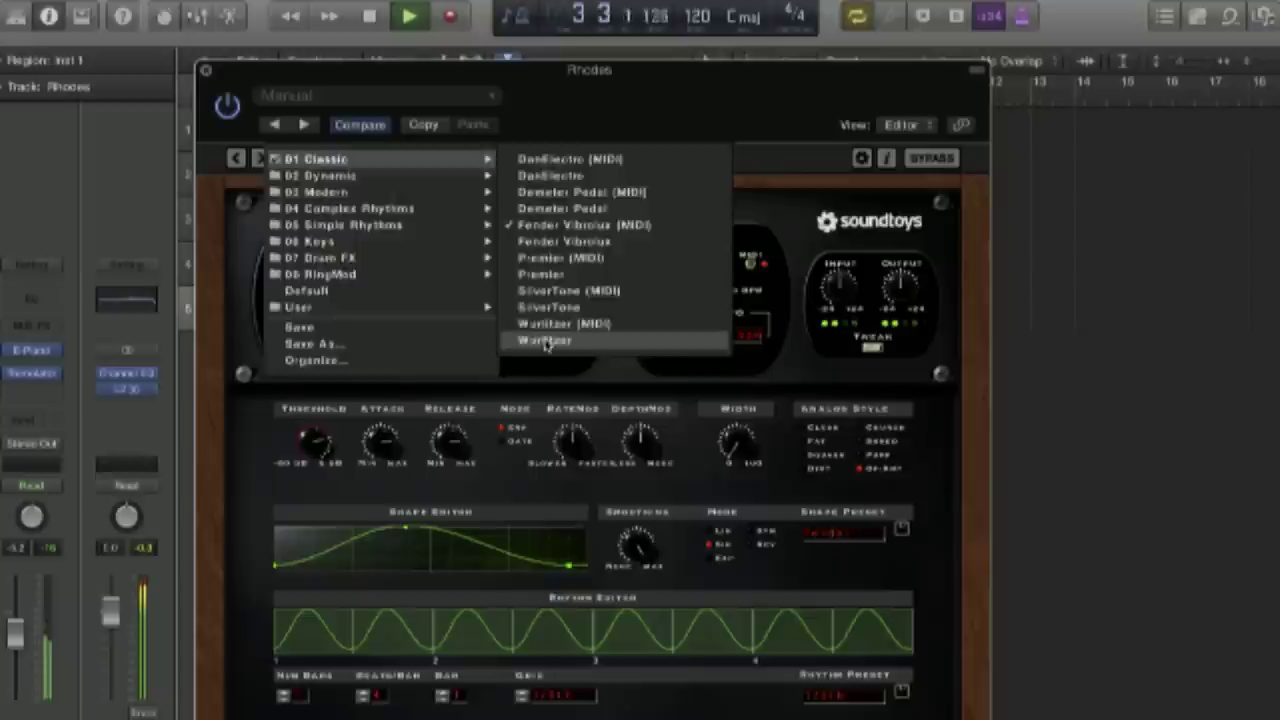
{"action": "left_click", "coordinate": [545, 340]}
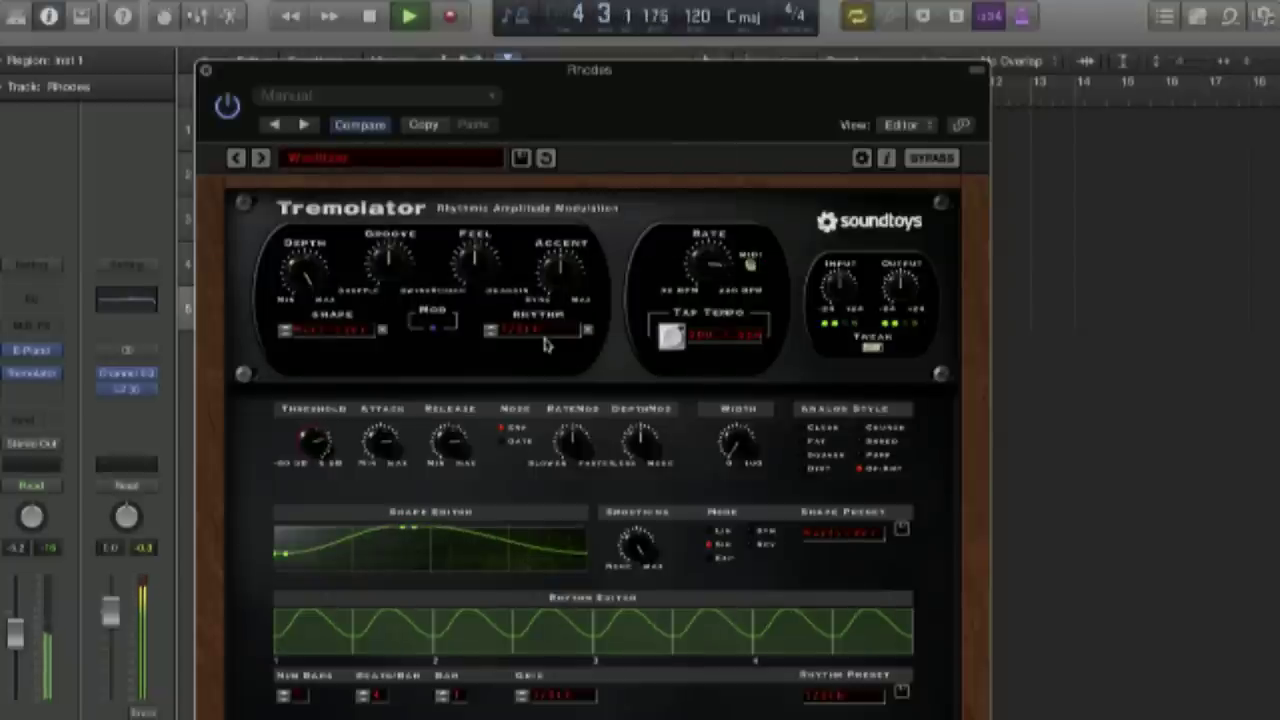
{"action": "key", "text": "space"}
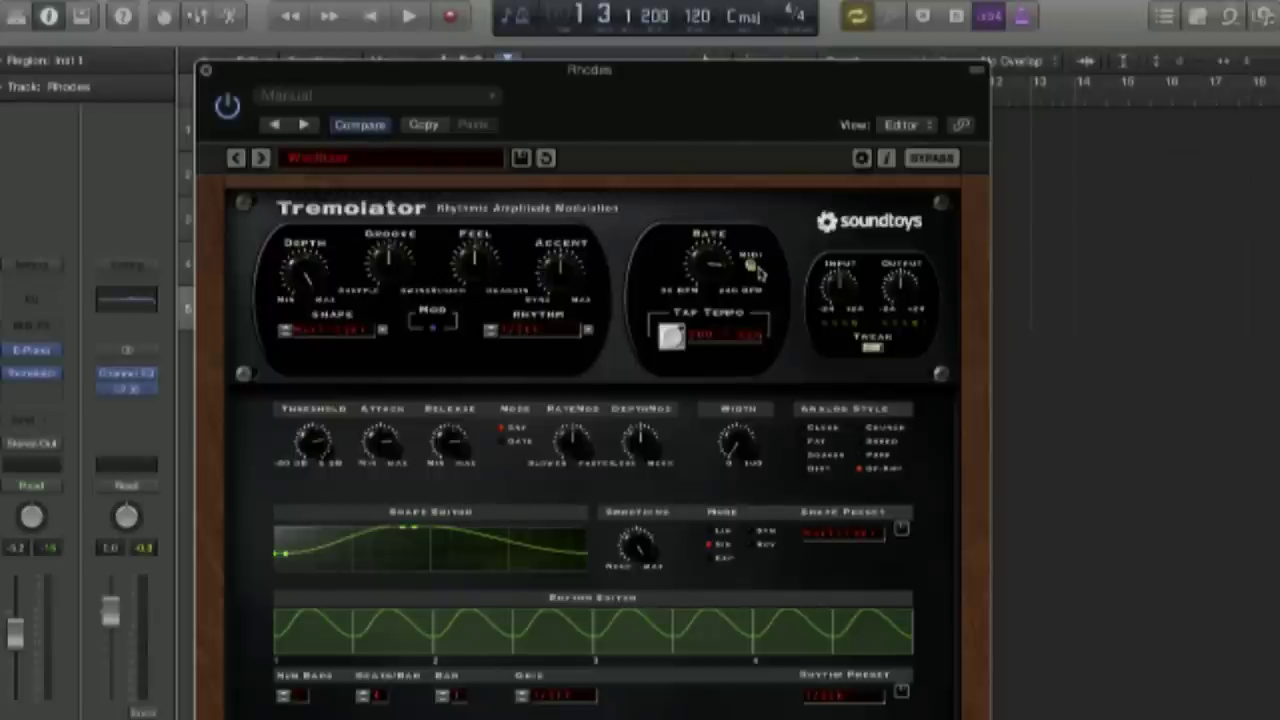
{"action": "left_click", "coordinate": [754, 265]}
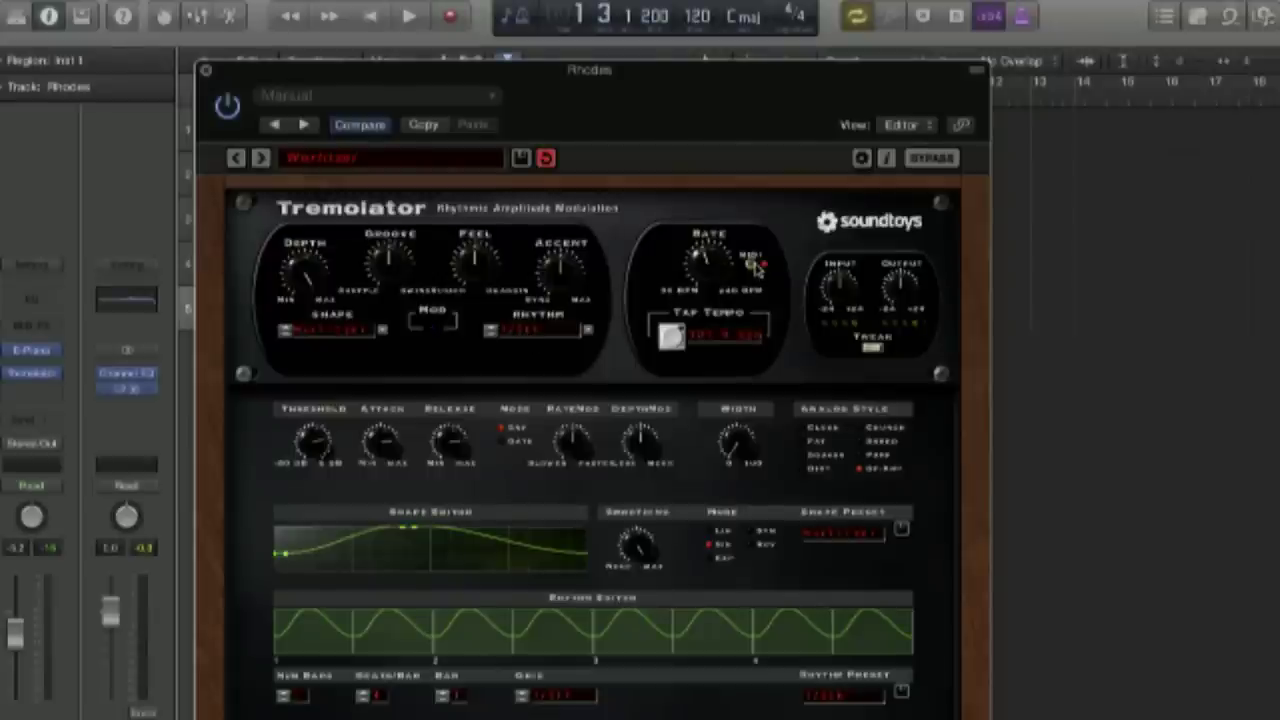
{"action": "key", "text": "space"}
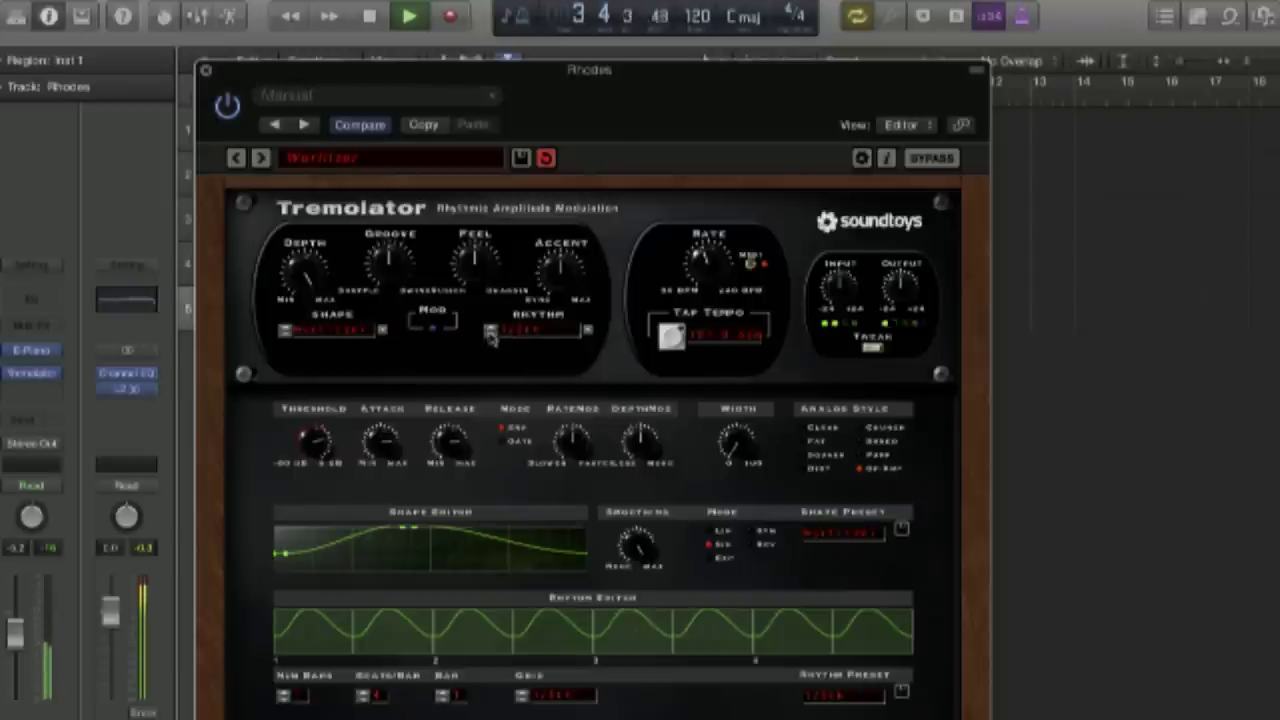
Step: Try Tremolator's Rhythm divisions from short note values to multi-bar cycles while the loop plays, ending on 1/8
{"action": "left_click", "coordinate": [490, 333]}
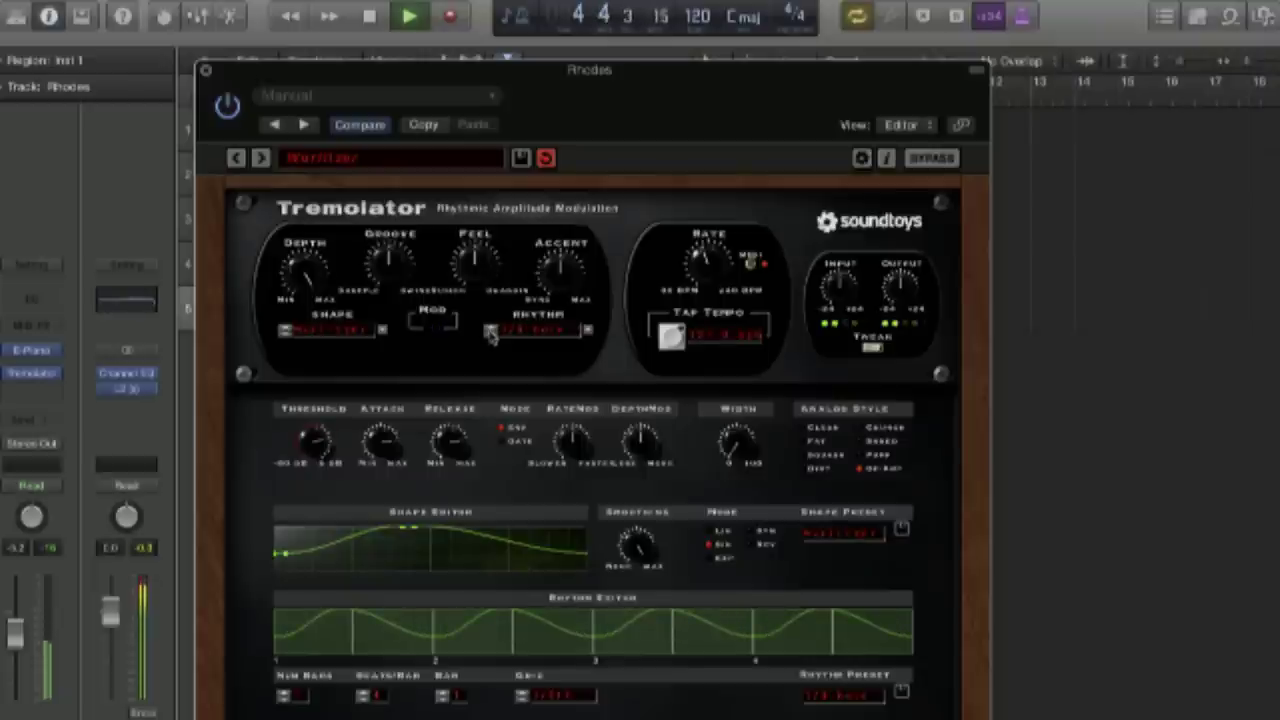
{"action": "left_click", "coordinate": [490, 333]}
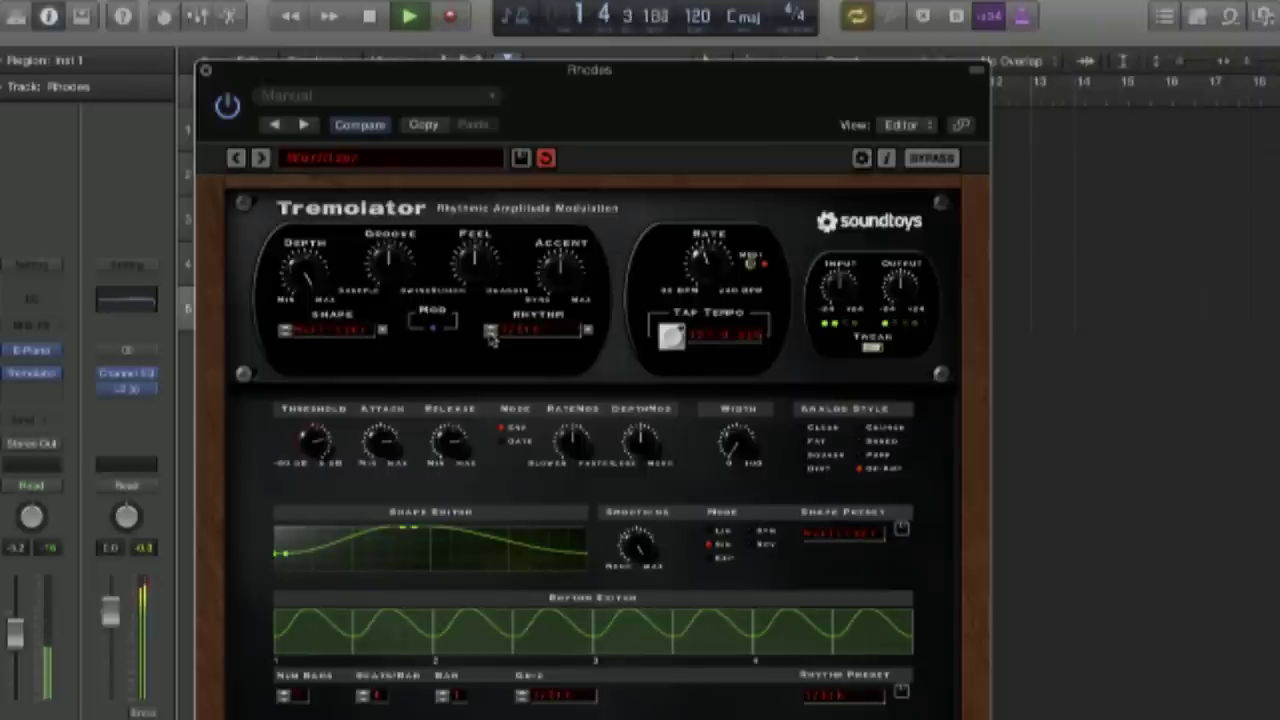
{"action": "left_click", "coordinate": [490, 333]}
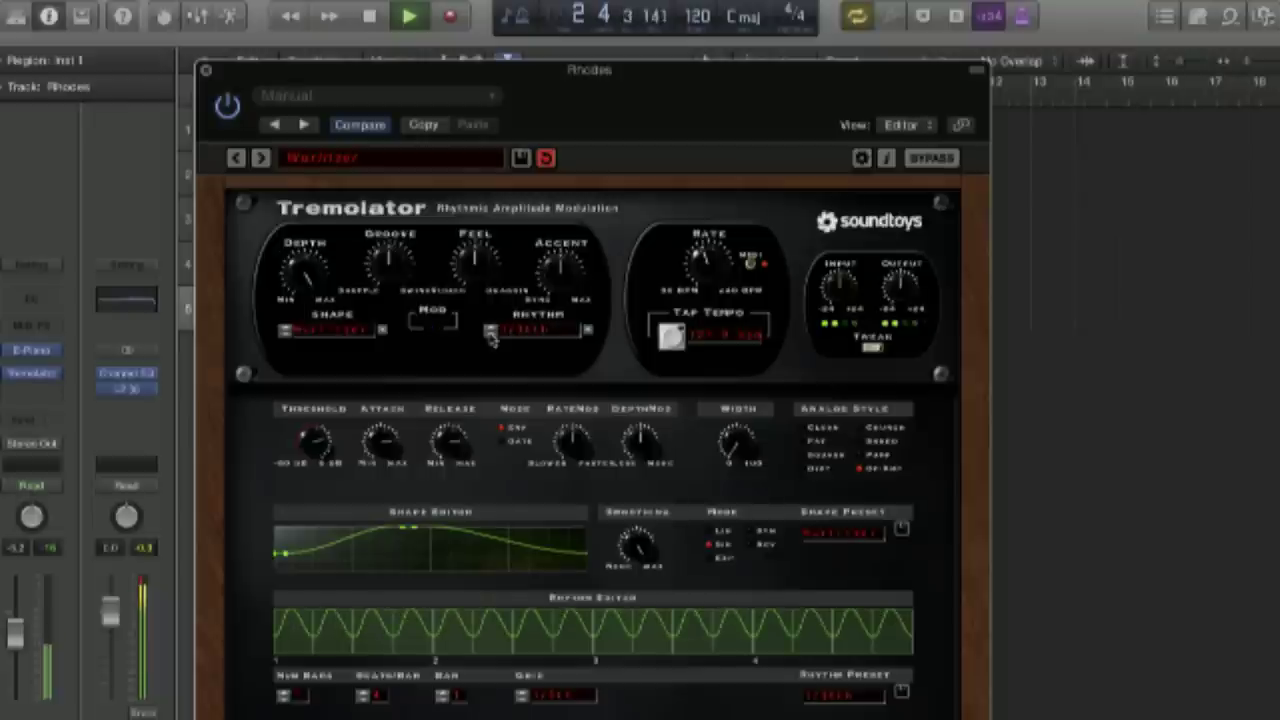
{"action": "left_click", "coordinate": [490, 333]}
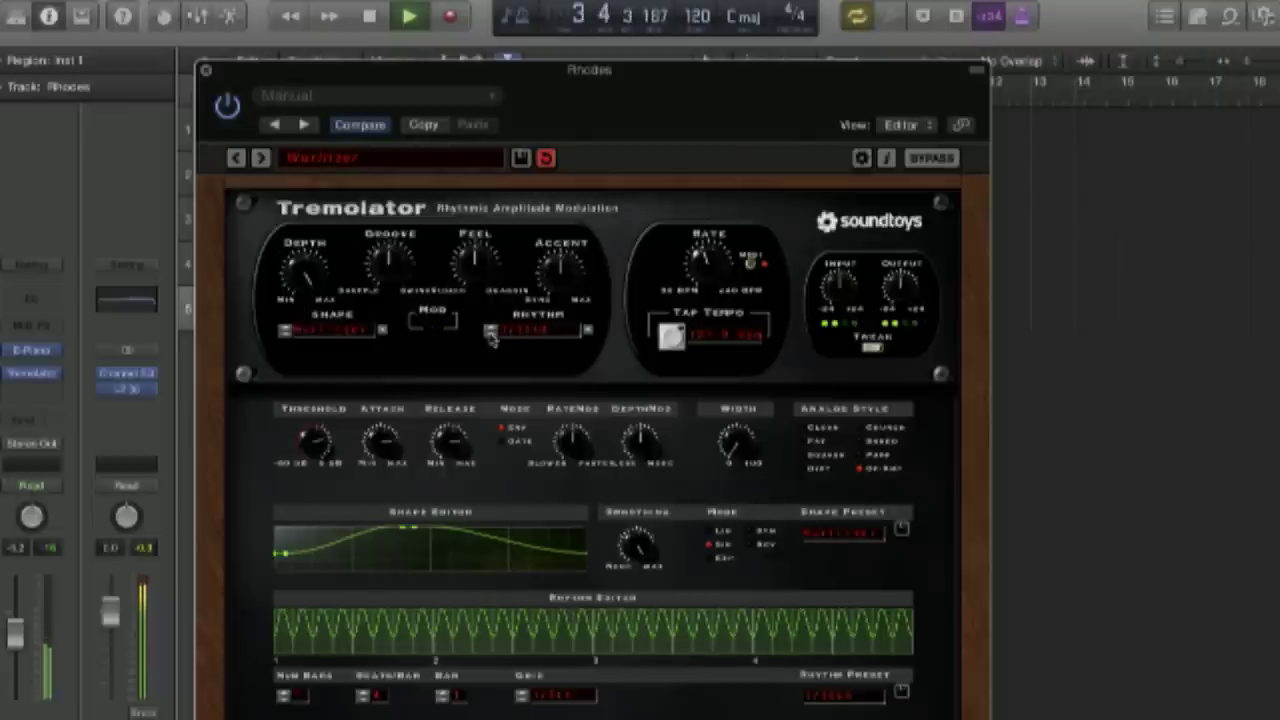
{"action": "left_click", "coordinate": [490, 333]}
{"action": "left_click", "coordinate": [490, 333]}
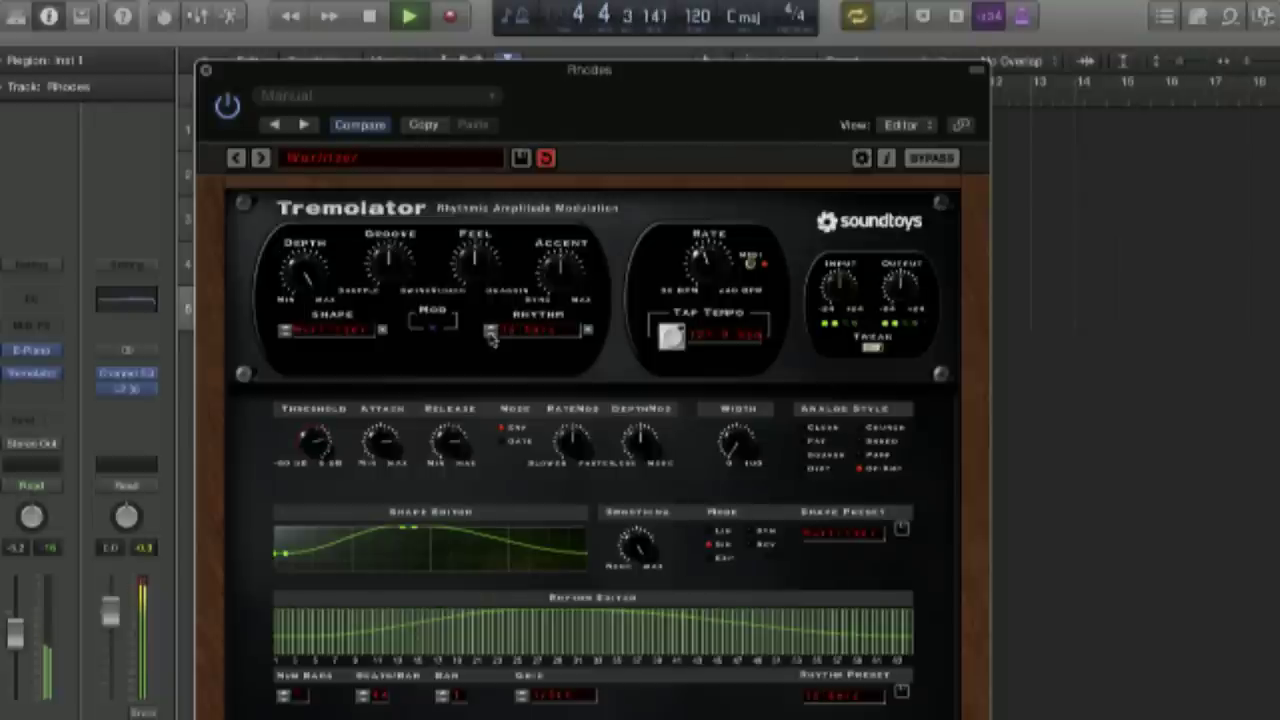
{"action": "left_click", "coordinate": [490, 333]}
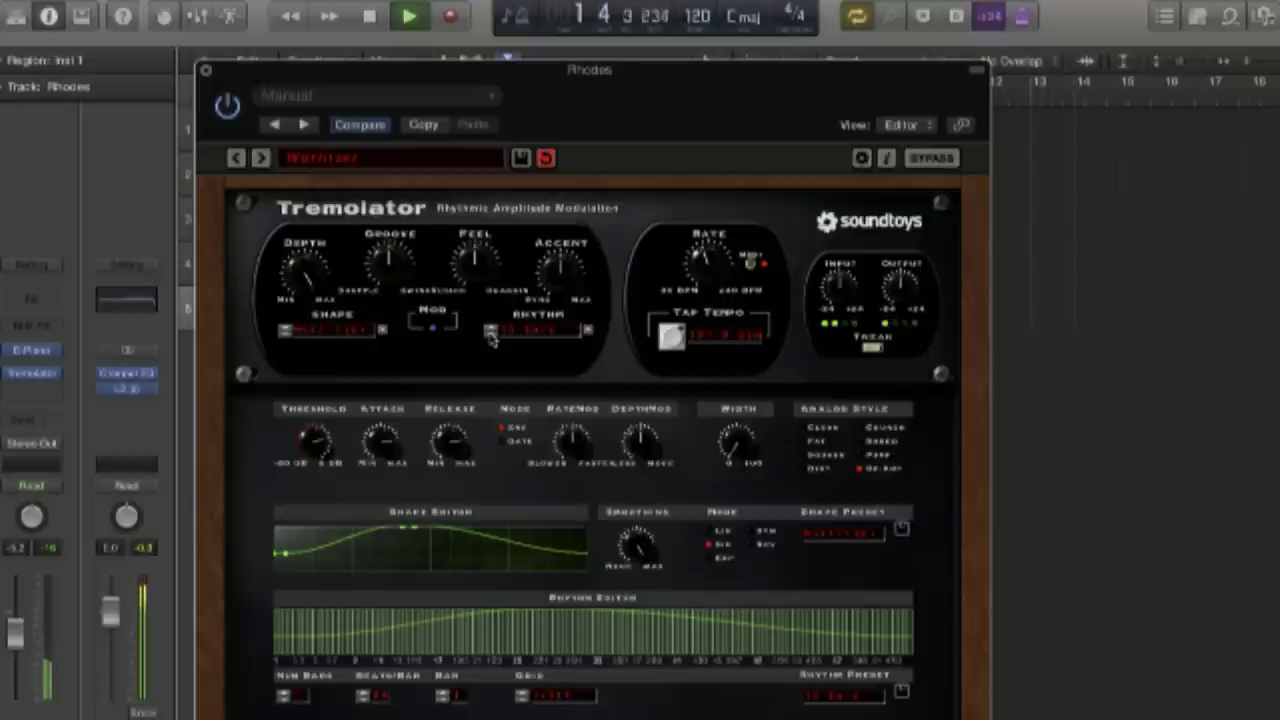
{"action": "left_click", "coordinate": [490, 333]}
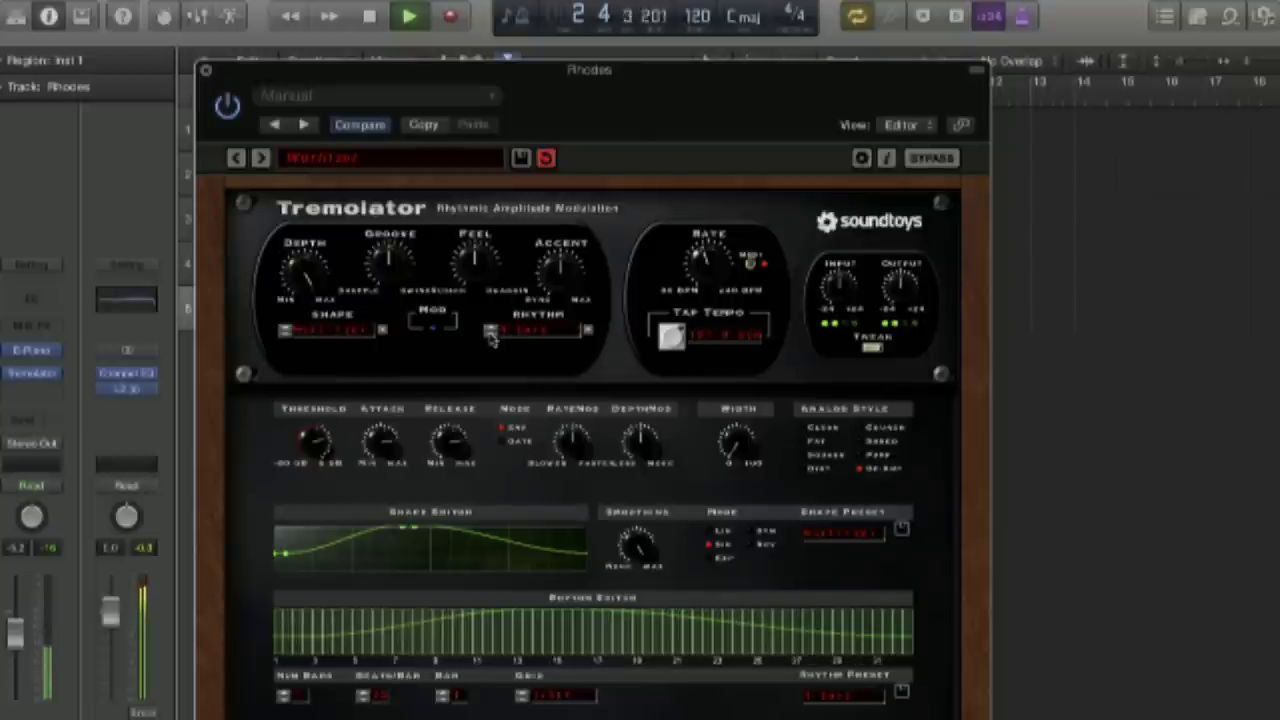
{"action": "left_click", "coordinate": [490, 333]}
{"action": "left_click", "coordinate": [490, 333]}
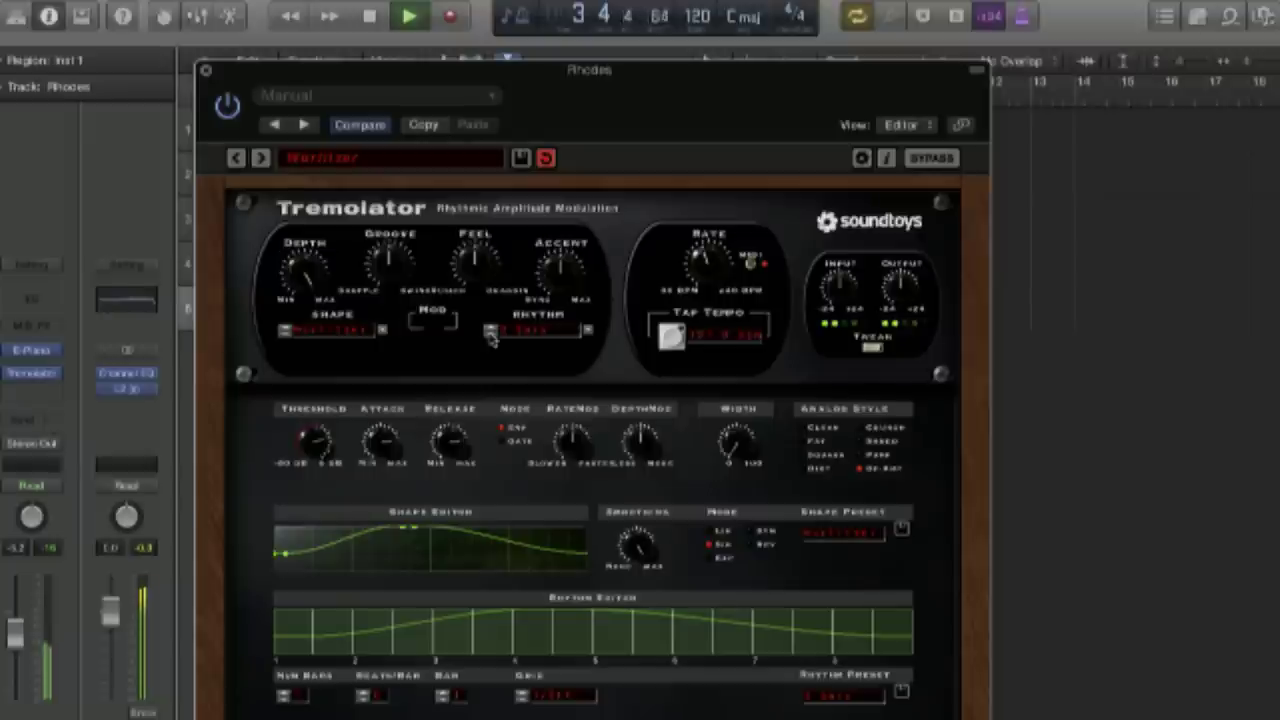
{"action": "left_click", "coordinate": [490, 333]}
{"action": "left_click", "coordinate": [490, 333]}
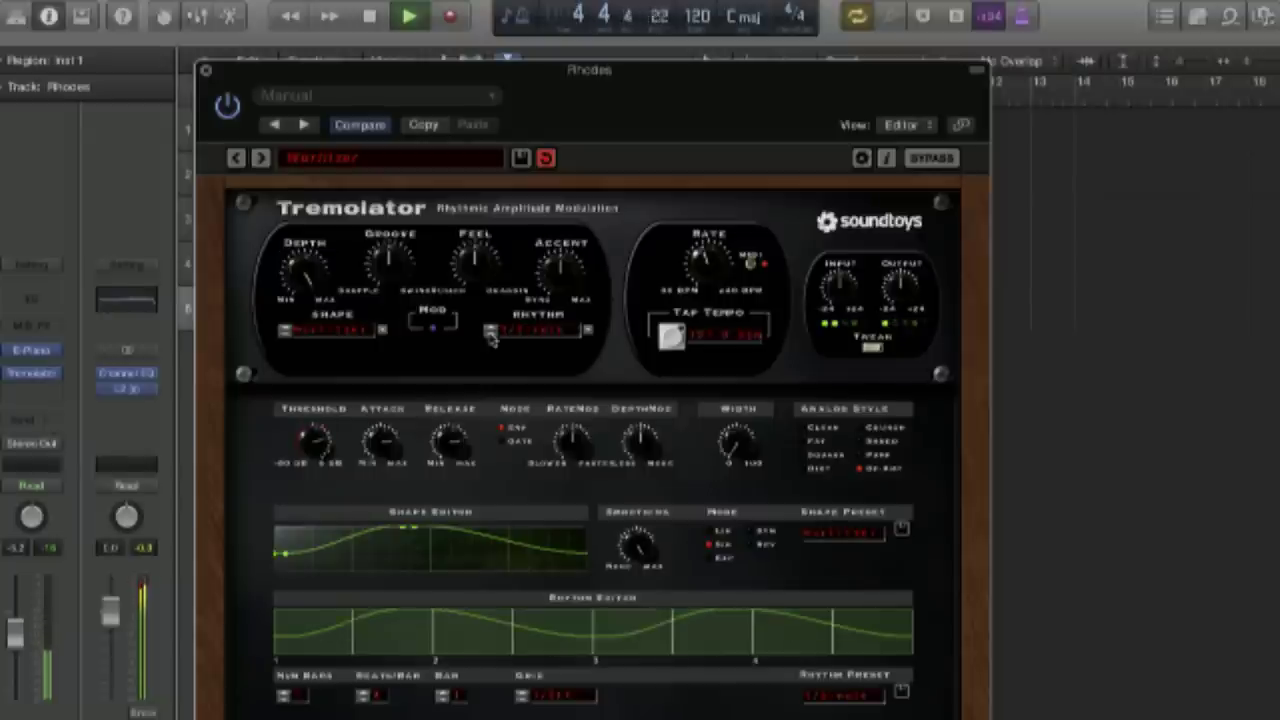
{"action": "left_click", "coordinate": [490, 333]}
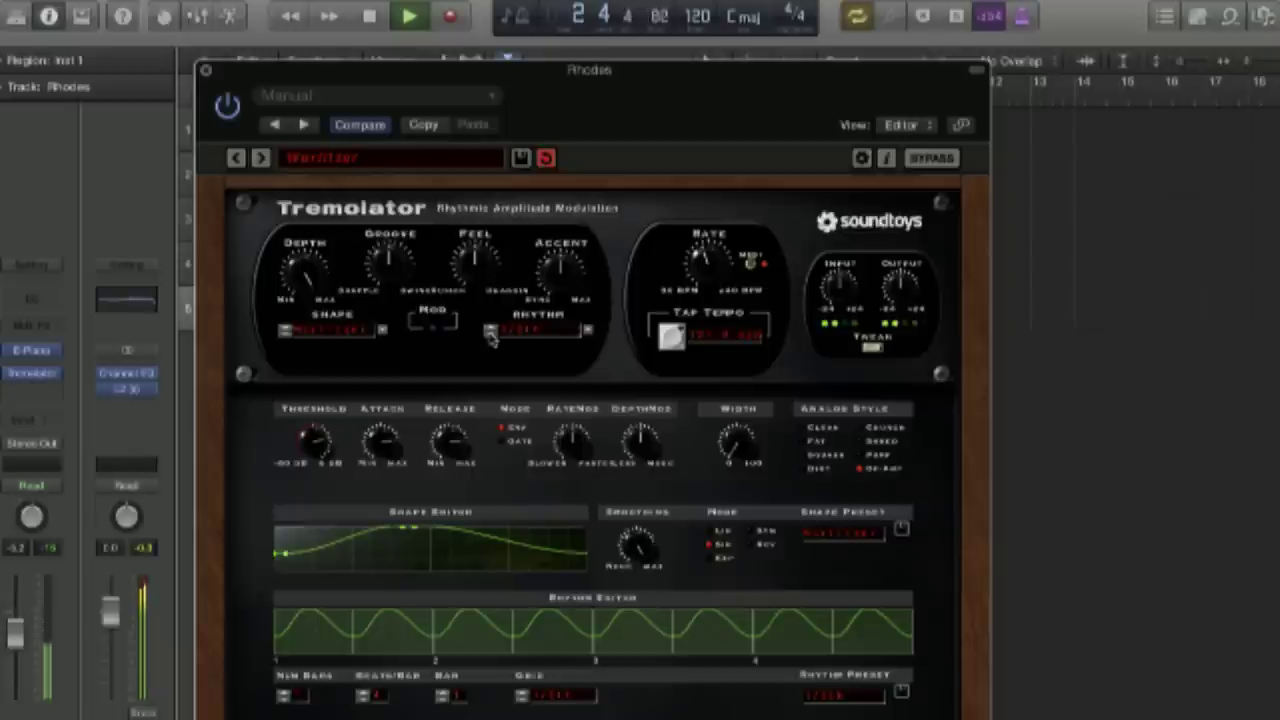
Step: Switch back to the preceding preset, Wurlitzer (MIDI), and look over Tremolator's preset categories without loading another
{"action": "left_click", "coordinate": [236, 158]}
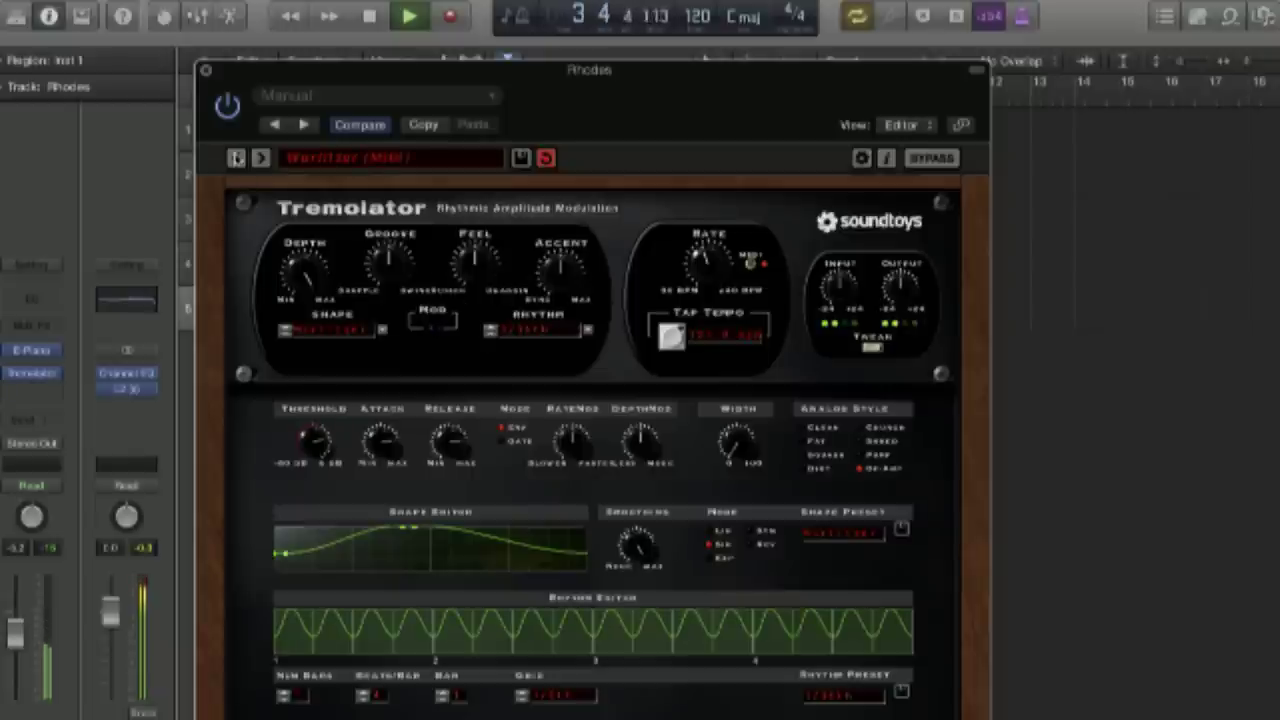
{"action": "left_click", "coordinate": [336, 160]}
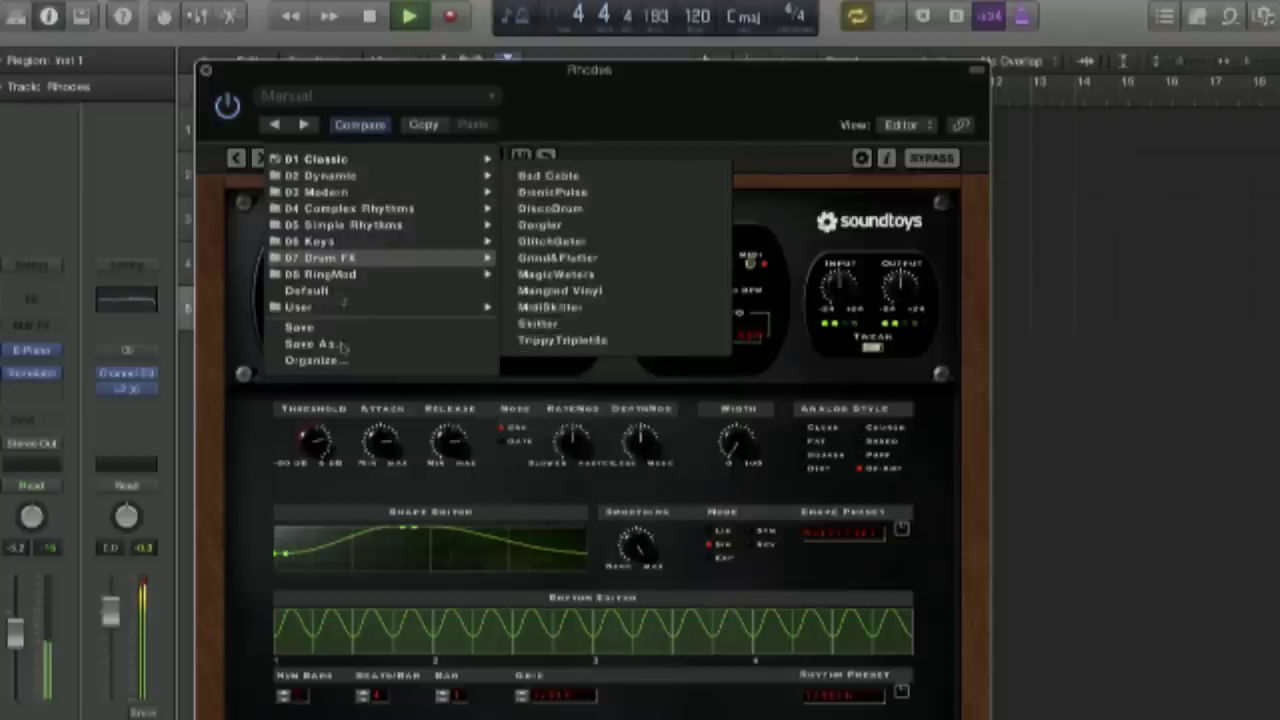
{"action": "left_click", "coordinate": [215, 161]}
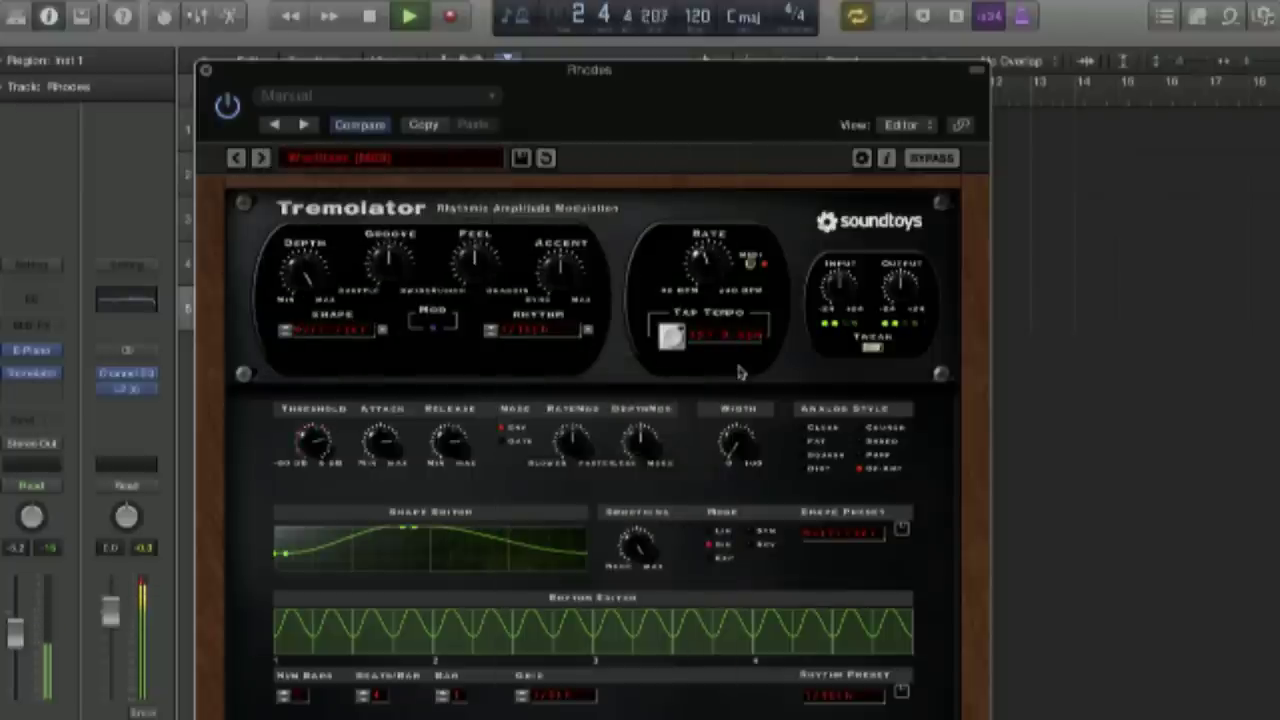
Step: Stop playback, then collapse and re-expand Tremolator's Tweak section
{"action": "key", "text": "space"}
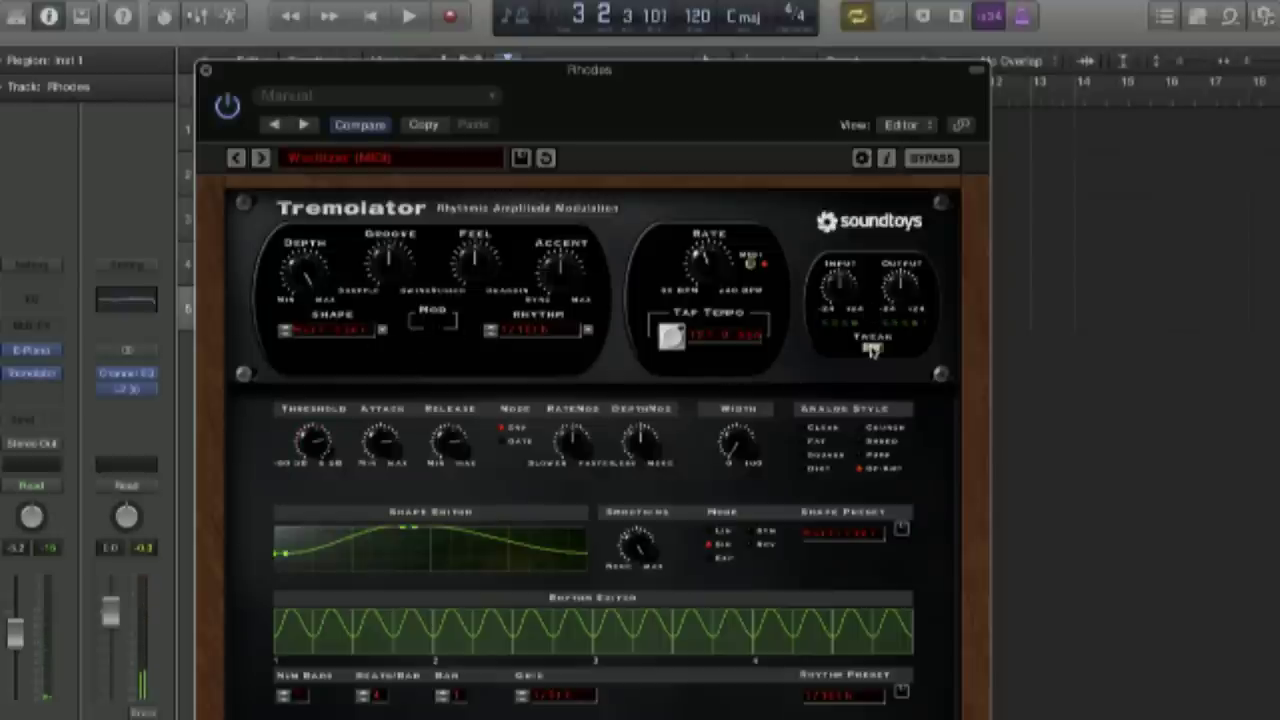
{"action": "left_click", "coordinate": [870, 346]}
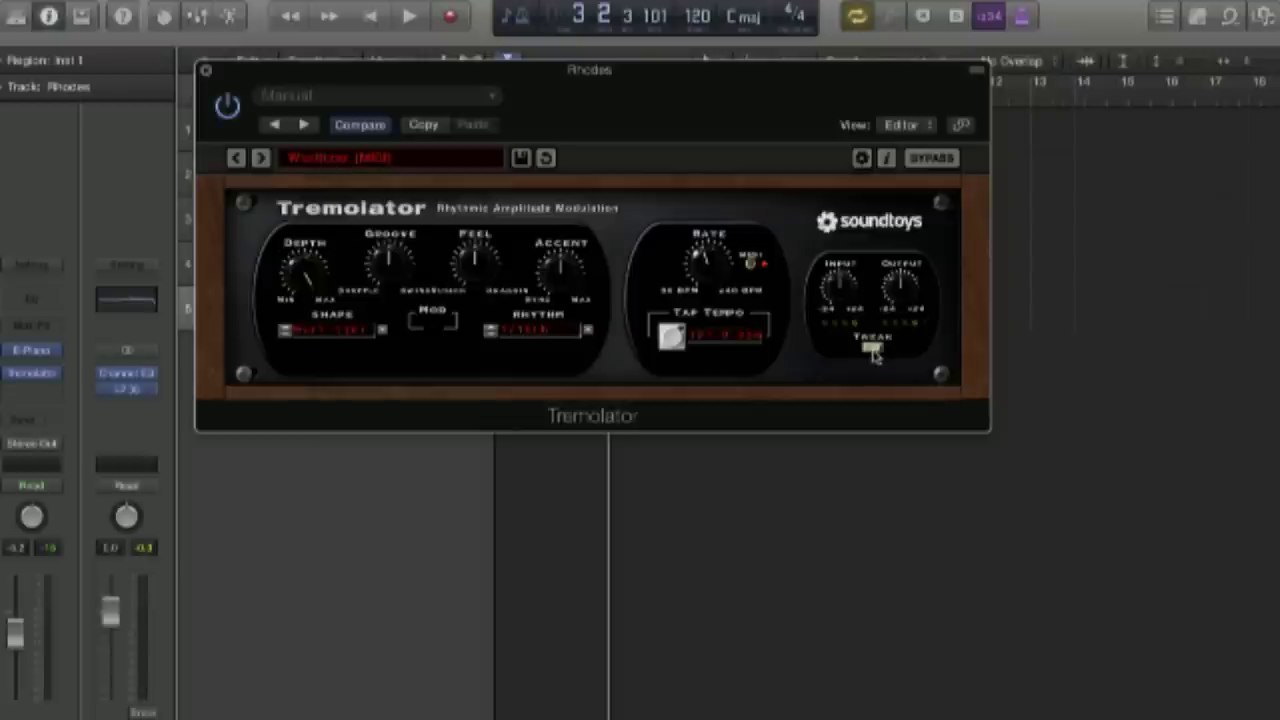
{"action": "left_click", "coordinate": [872, 346]}
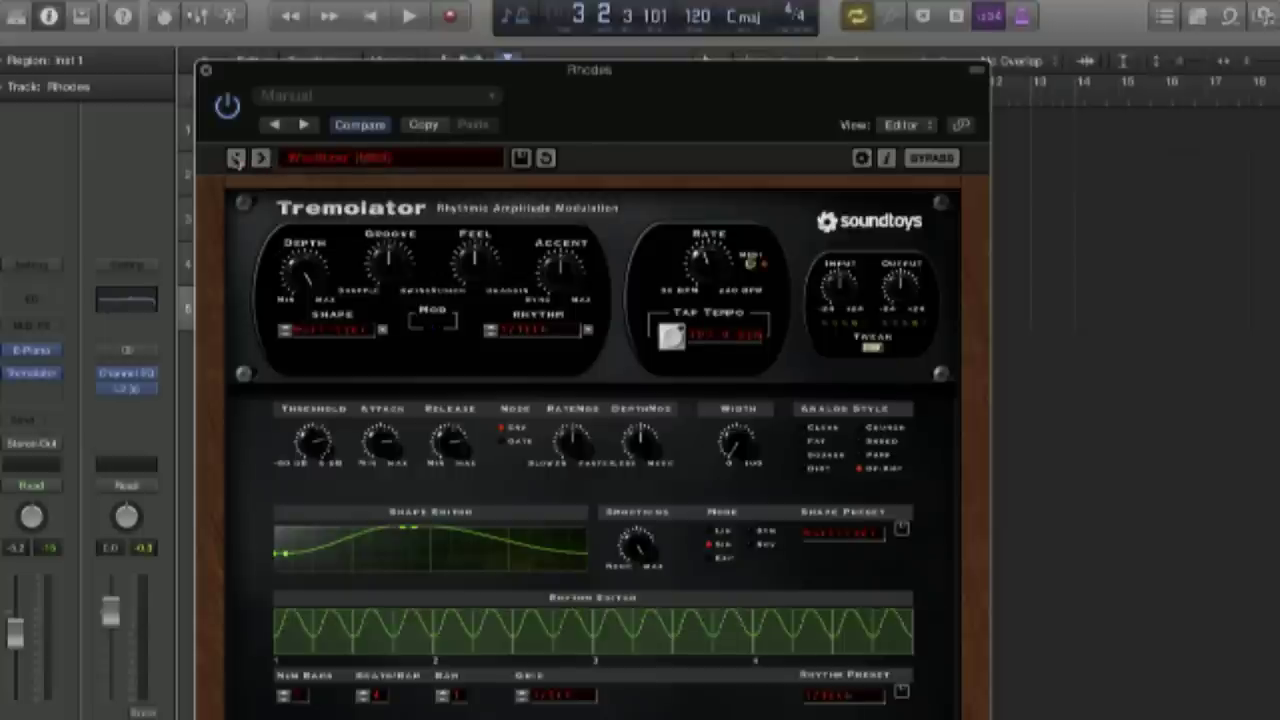
Step: Step back through Tremolator's presets to Default, and play the loop to hear it before stopping
{"action": "left_click", "coordinate": [236, 158]}
{"action": "left_click", "coordinate": [236, 158]}
{"action": "left_click", "coordinate": [236, 158]}
{"action": "left_click", "coordinate": [236, 158]}
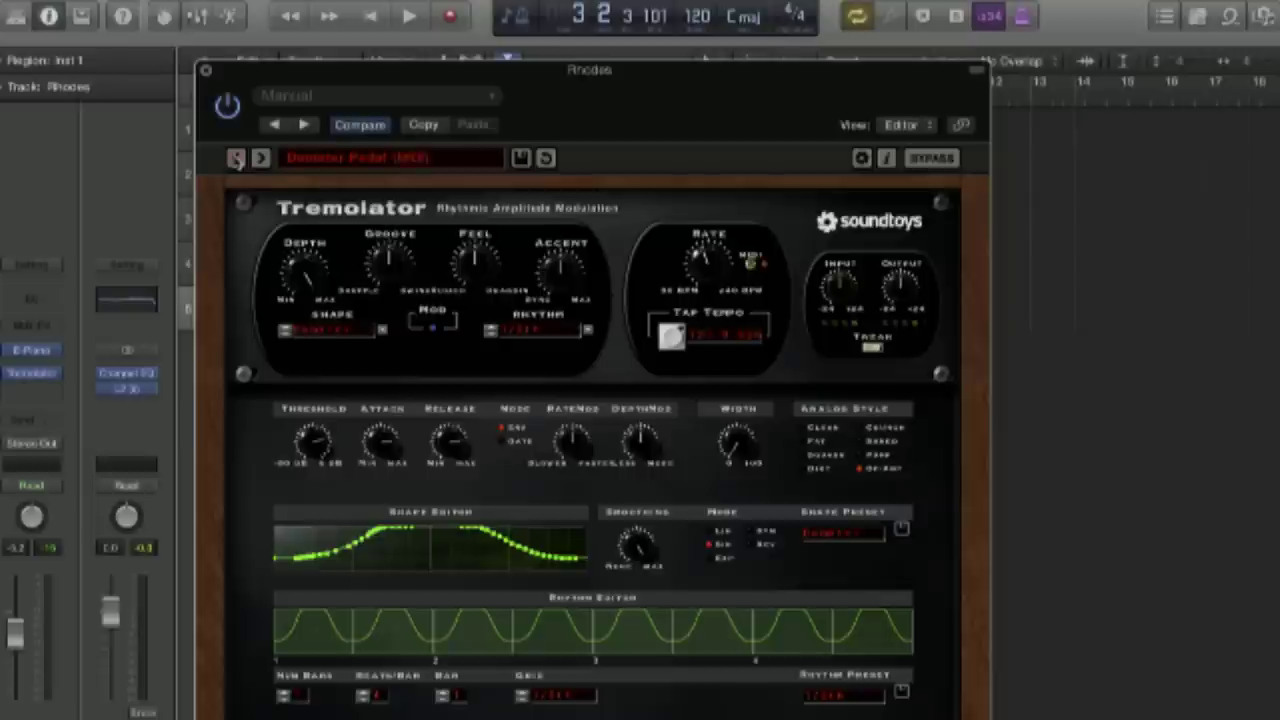
{"action": "left_click", "coordinate": [236, 158]}
{"action": "left_click", "coordinate": [236, 158]}
{"action": "left_click", "coordinate": [236, 158]}
{"action": "left_click", "coordinate": [261, 158]}
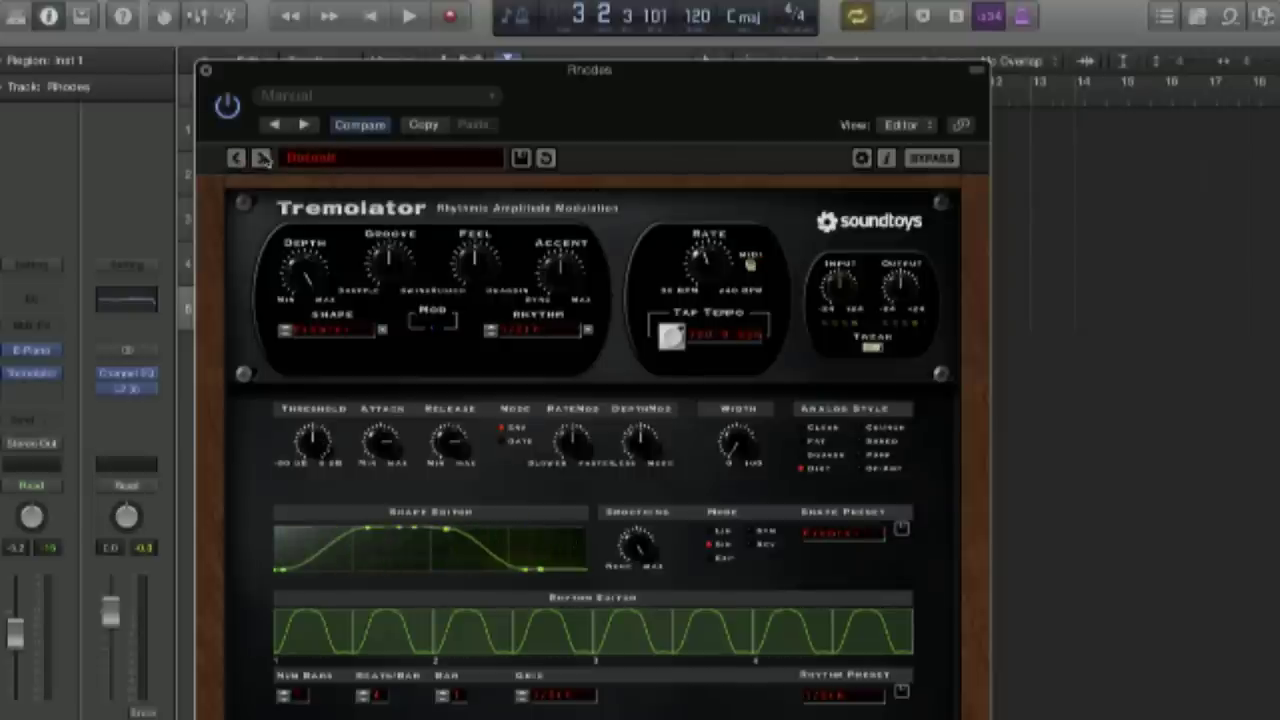
{"action": "key", "text": "space"}
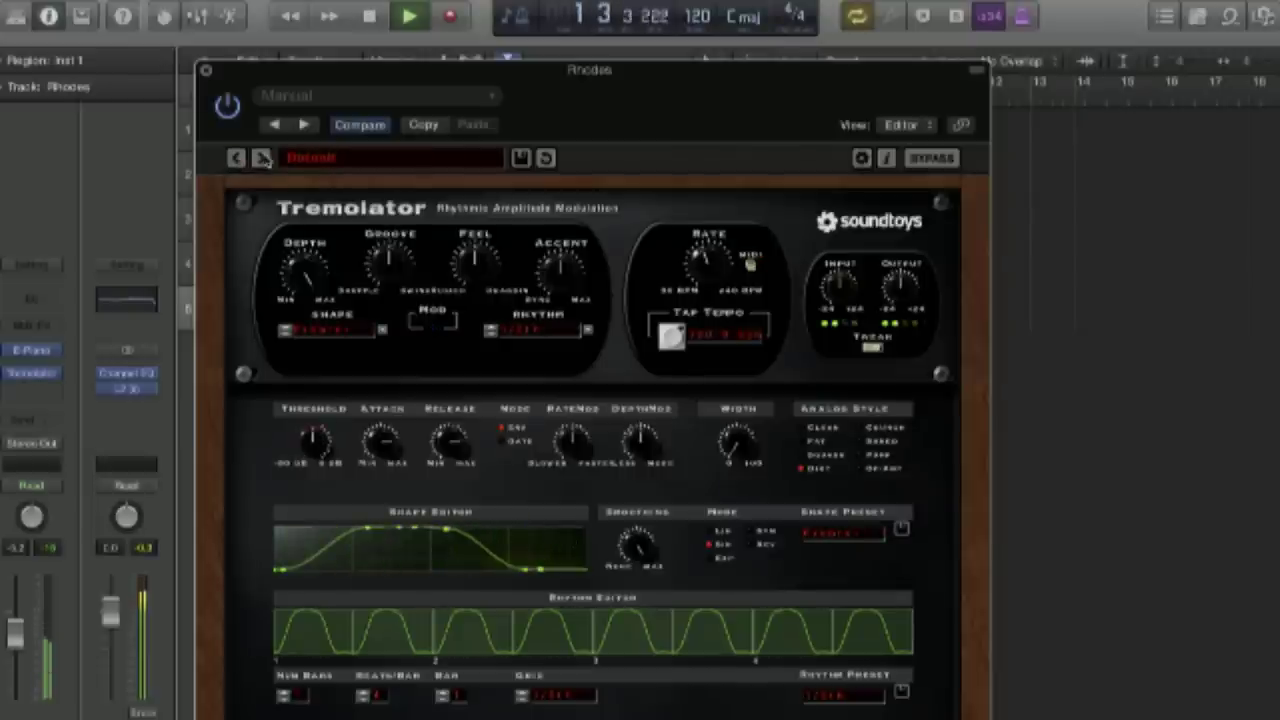
{"action": "key", "text": "space"}
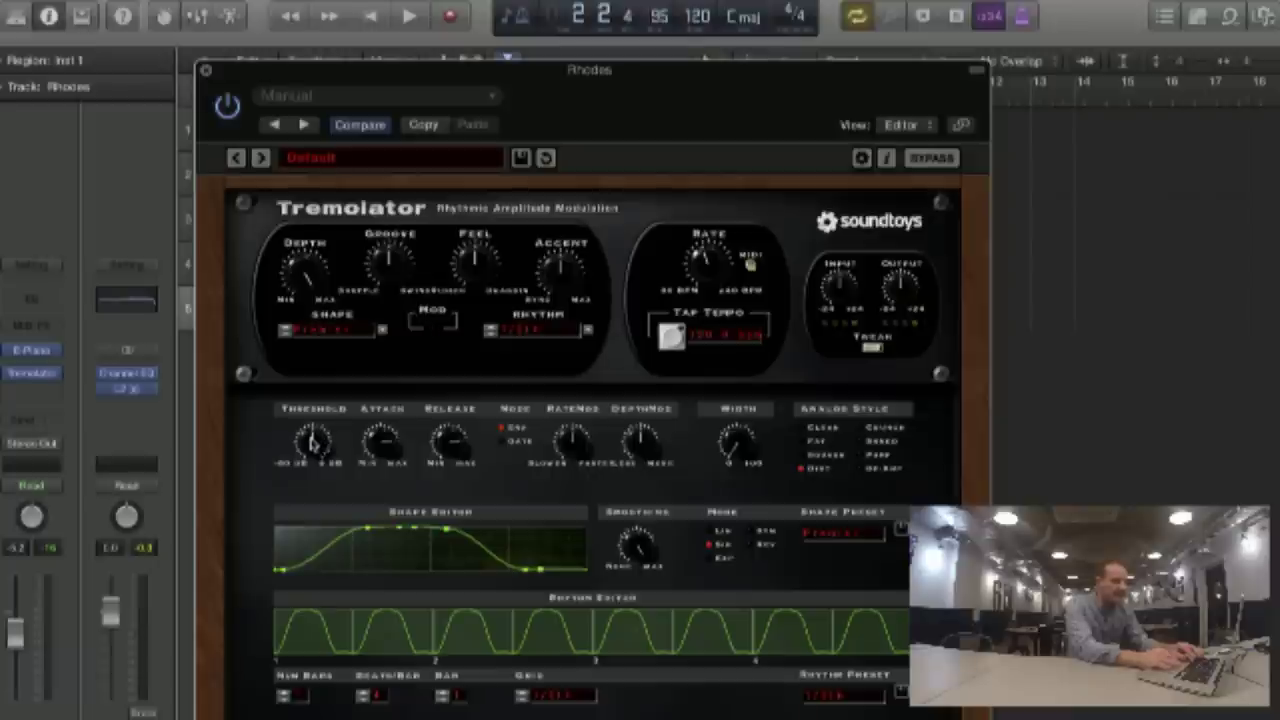
Step: Raise Tremolator's Threshold while the loop plays, and reposition the plug-in window so the full Tweak section fits on screen
{"action": "key", "text": "space"}
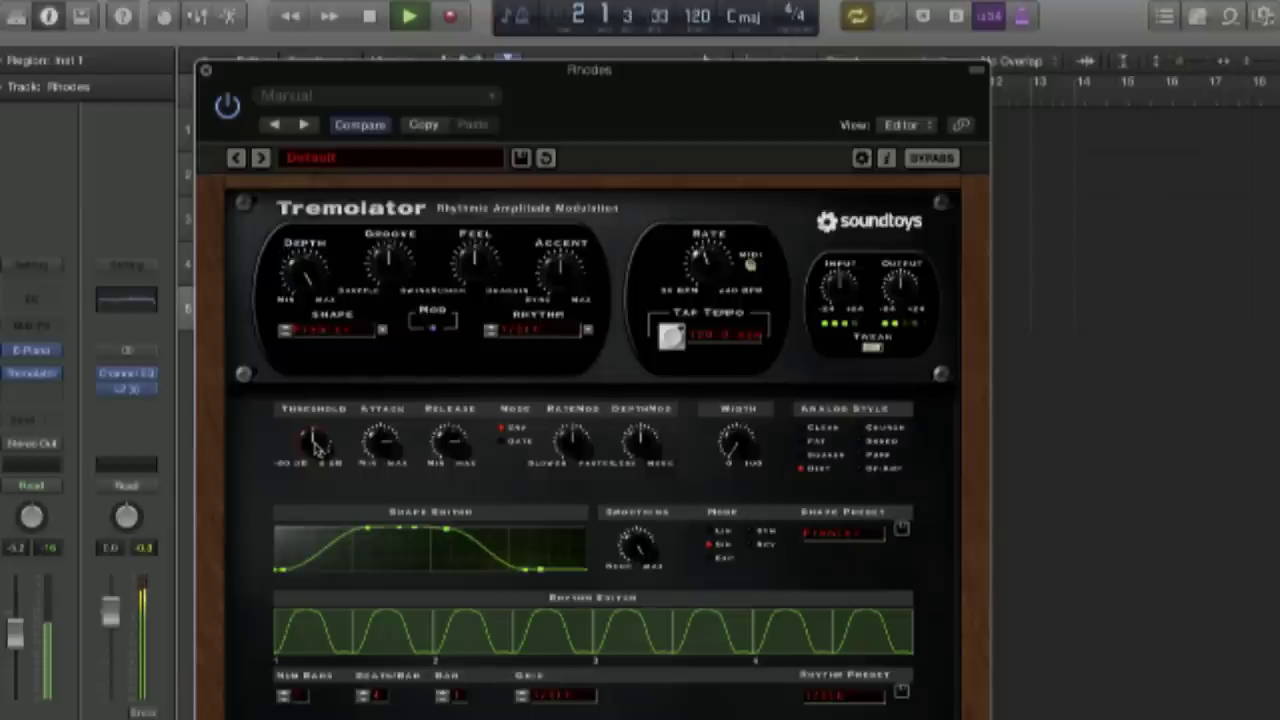
{"action": "left_click_drag", "start_coordinate": [313, 437], "coordinate": [310, 392]}
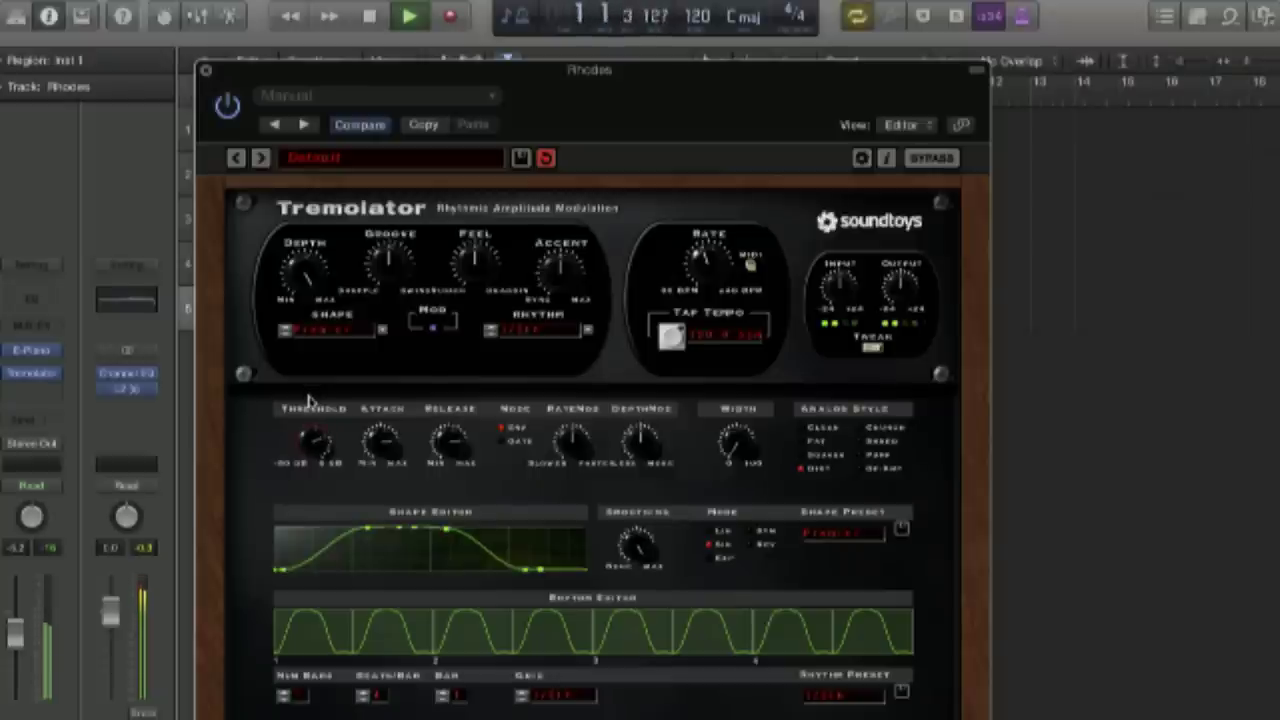
{"action": "left_click_drag", "start_coordinate": [333, 75], "coordinate": [566, 116]}
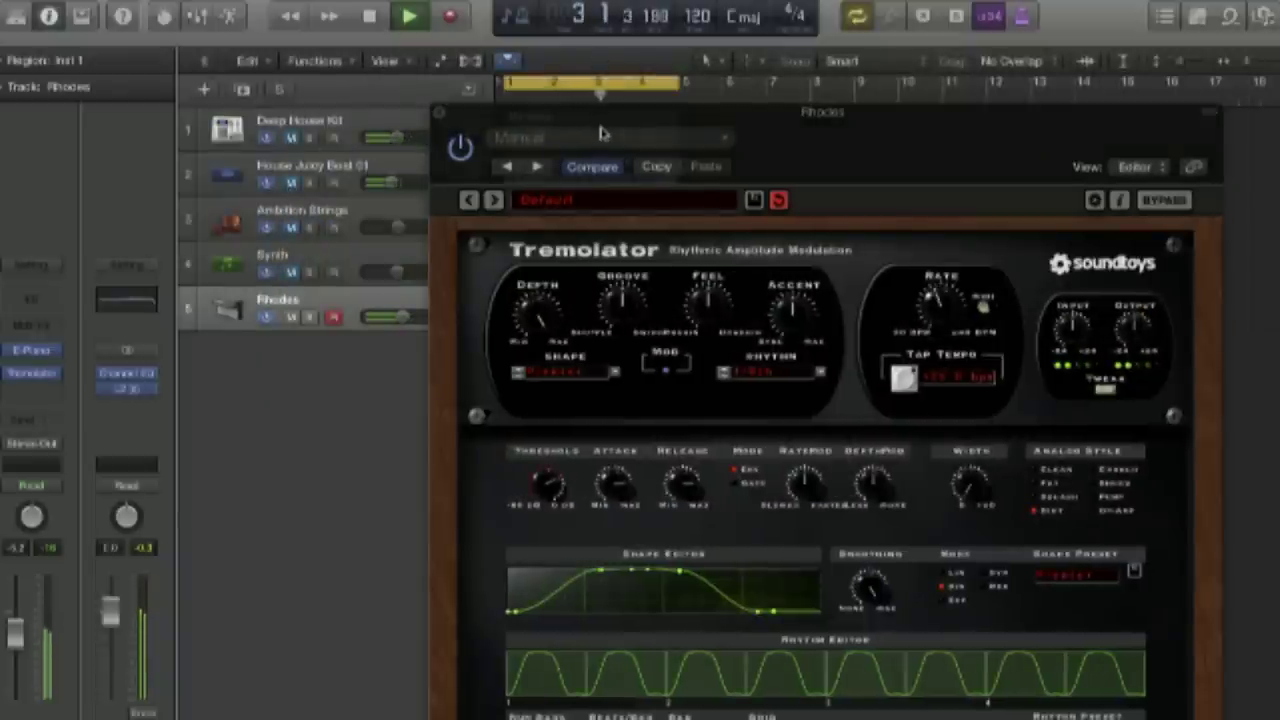
{"action": "left_click_drag", "start_coordinate": [608, 114], "coordinate": [471, 46]}
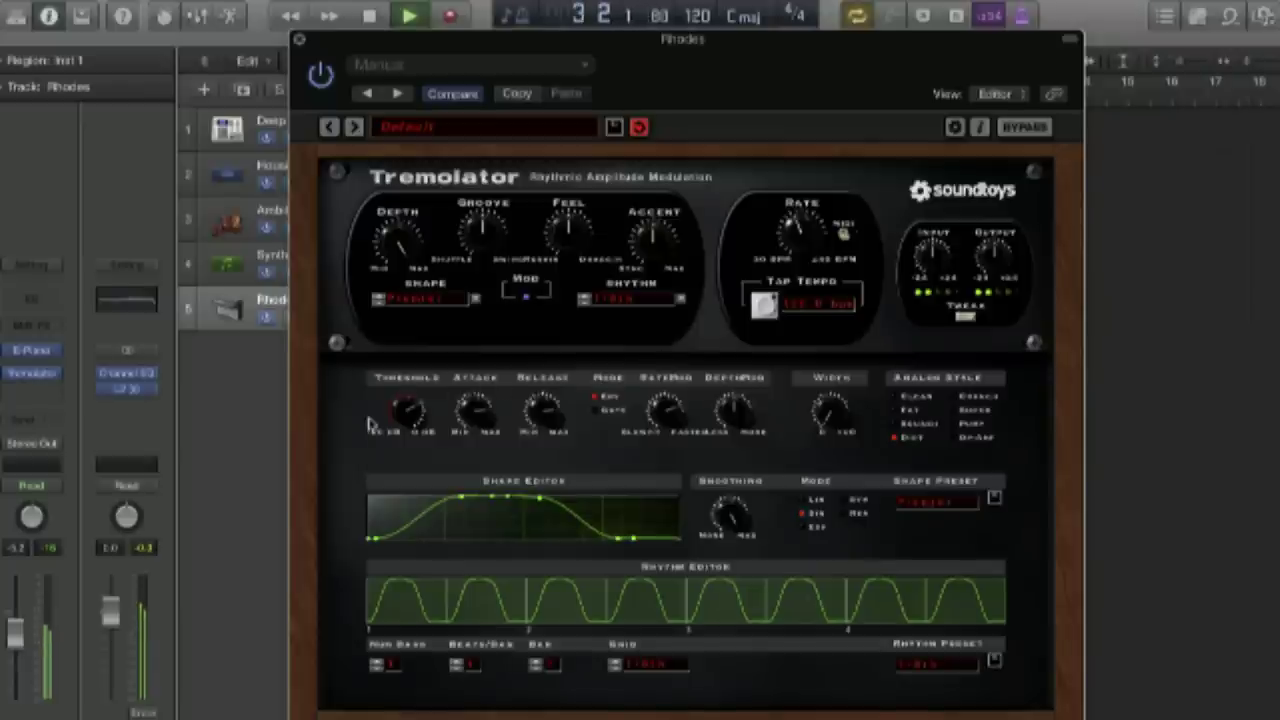
{"action": "key", "text": "space"}
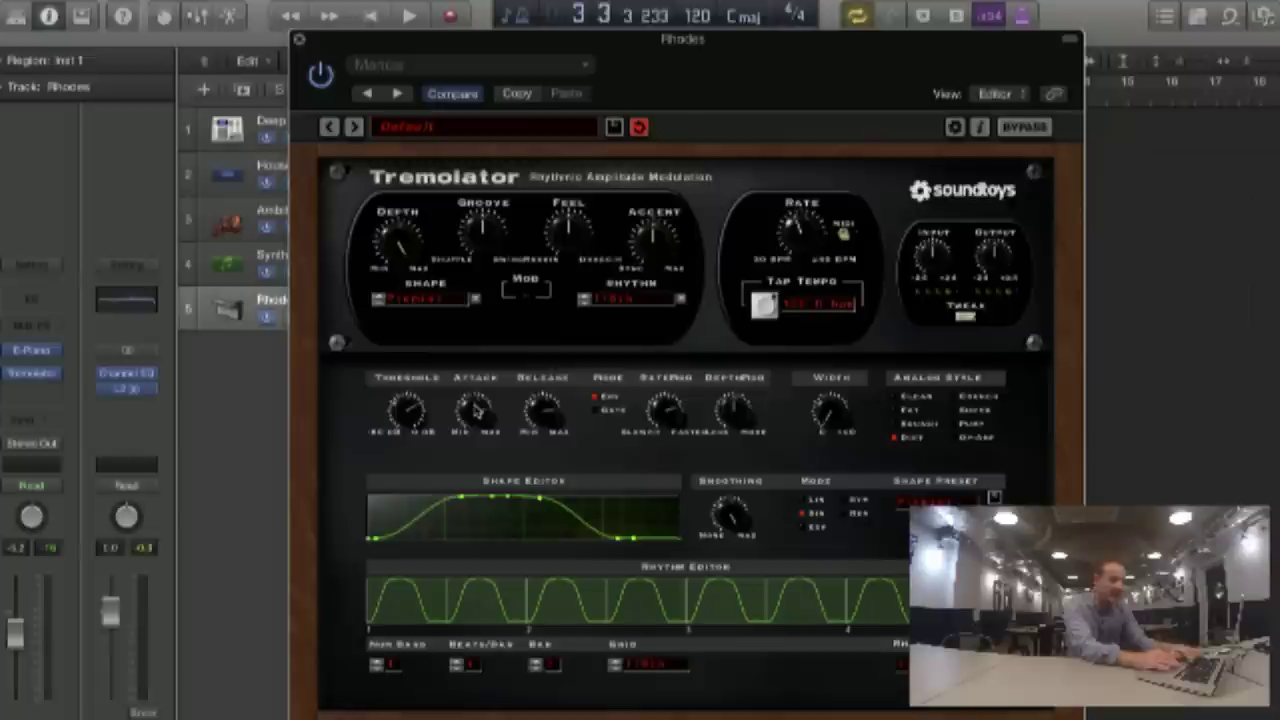
Step: Play and stop the loop to audition Tremolator's envelope and gate modulation settings
{"action": "key", "text": "space"}
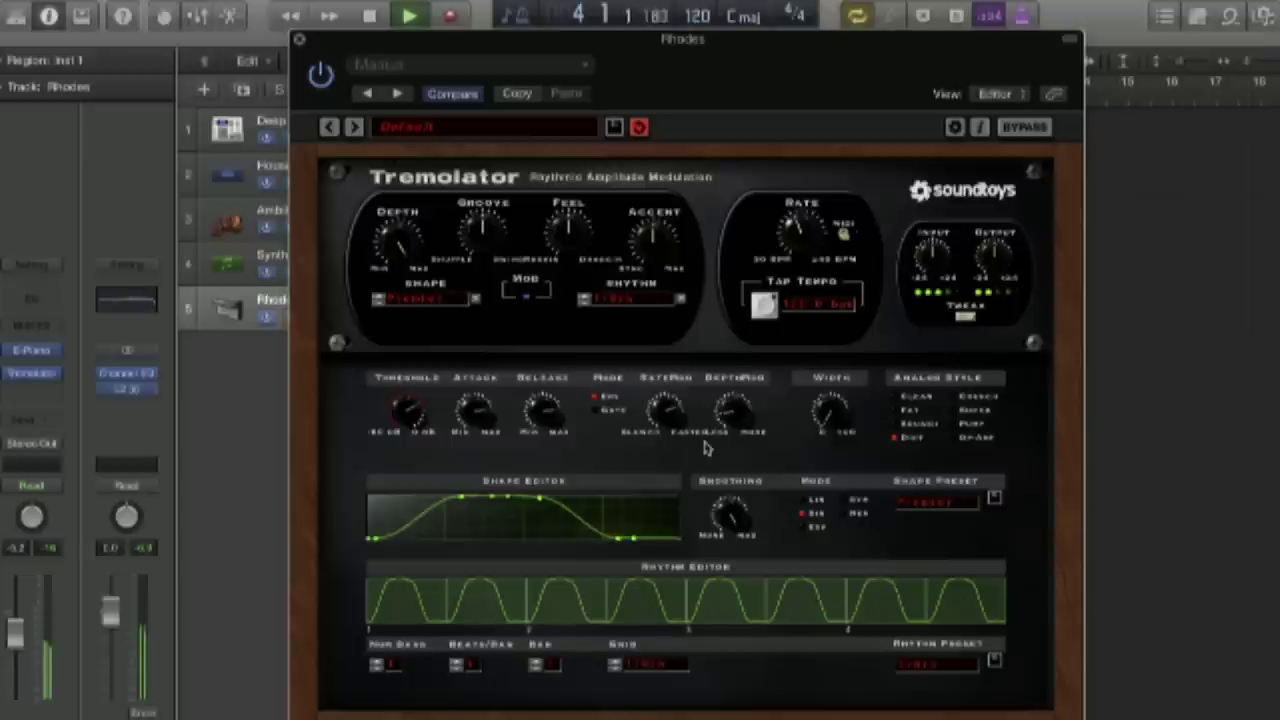
{"action": "key", "text": "space"}
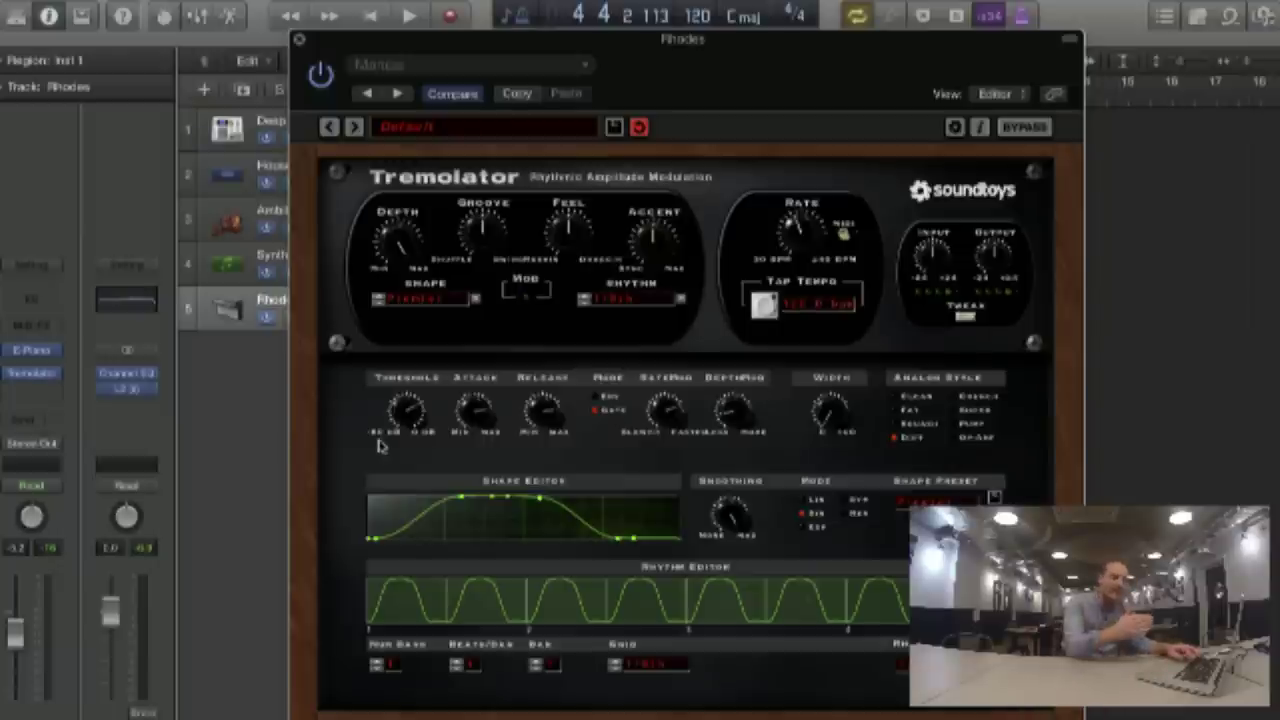
{"action": "key", "text": "space"}
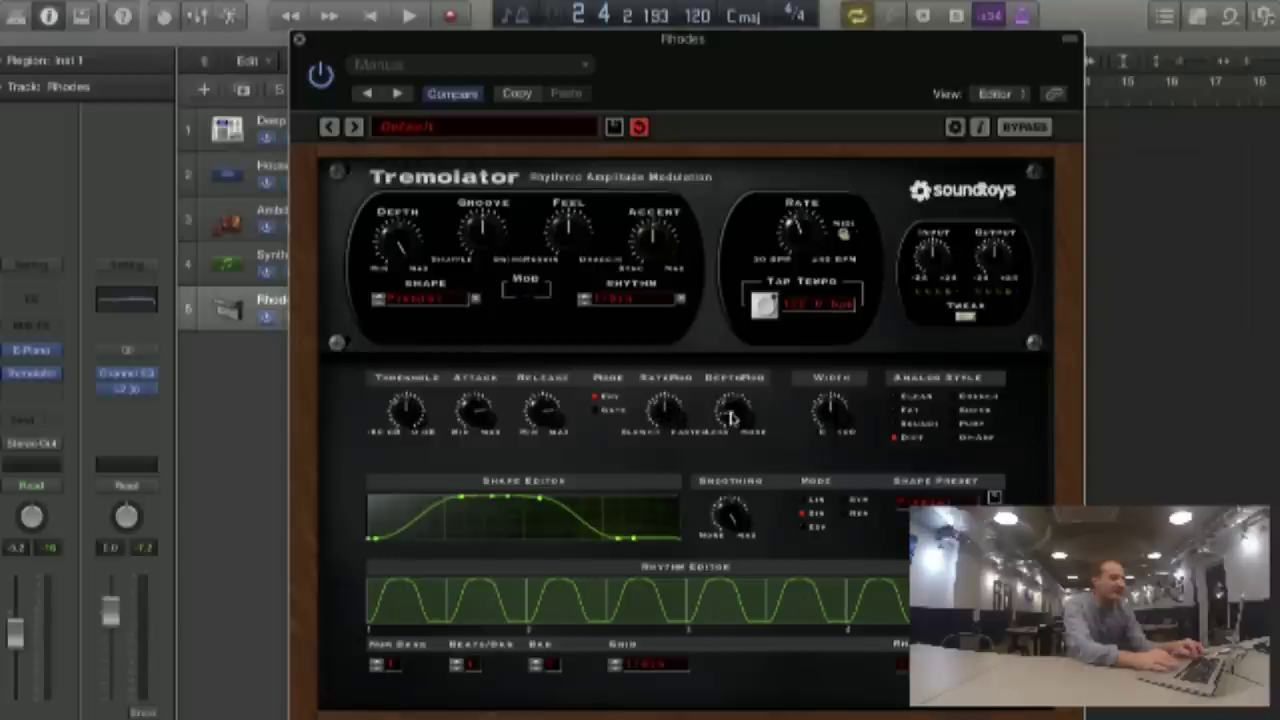
Step: Audition Tremolator's Analog Styles, including Squash, Pump and Op-Amp, while the loop plays, ending back on Dirt
{"action": "key", "text": "space"}
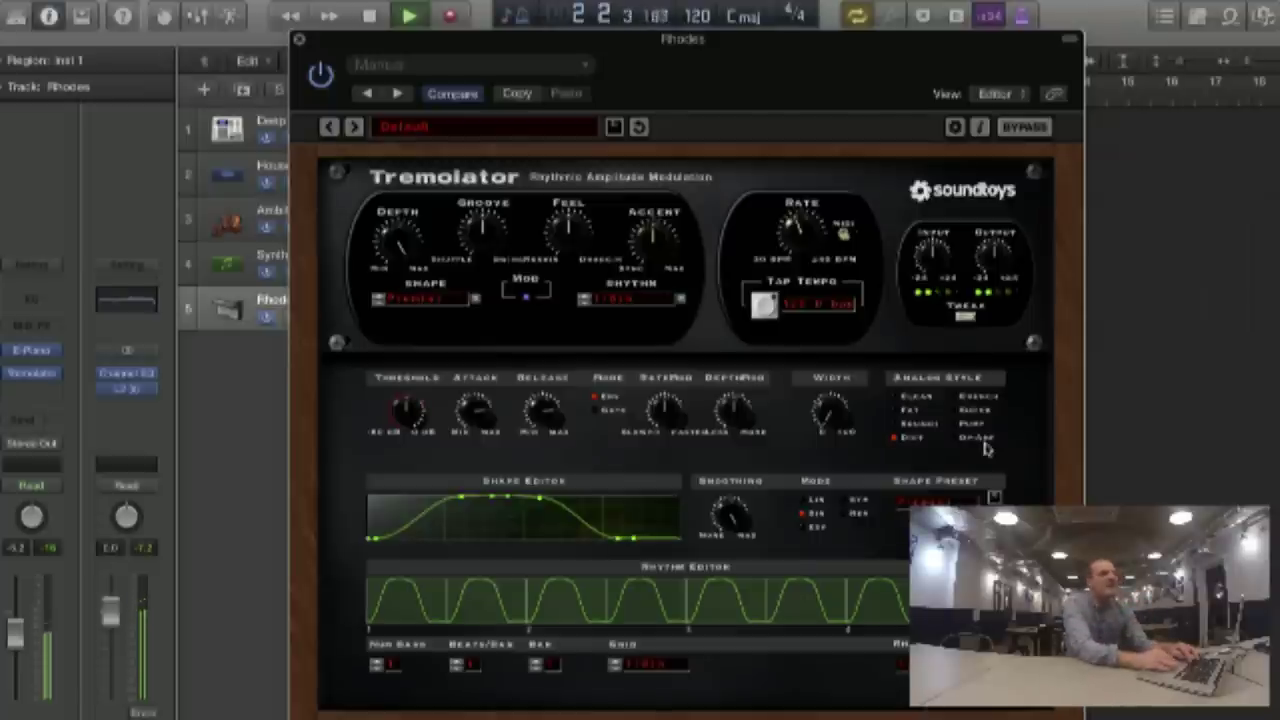
{"action": "left_click", "coordinate": [911, 426]}
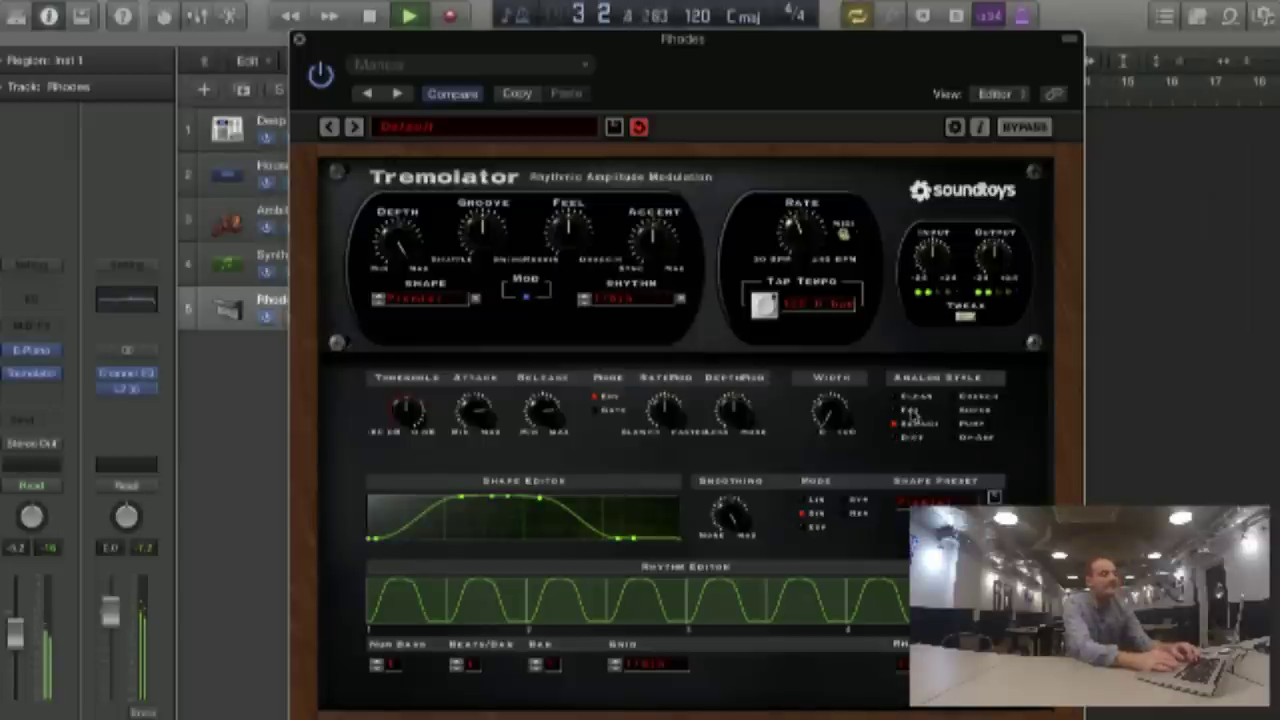
{"action": "left_click", "coordinate": [912, 398]}
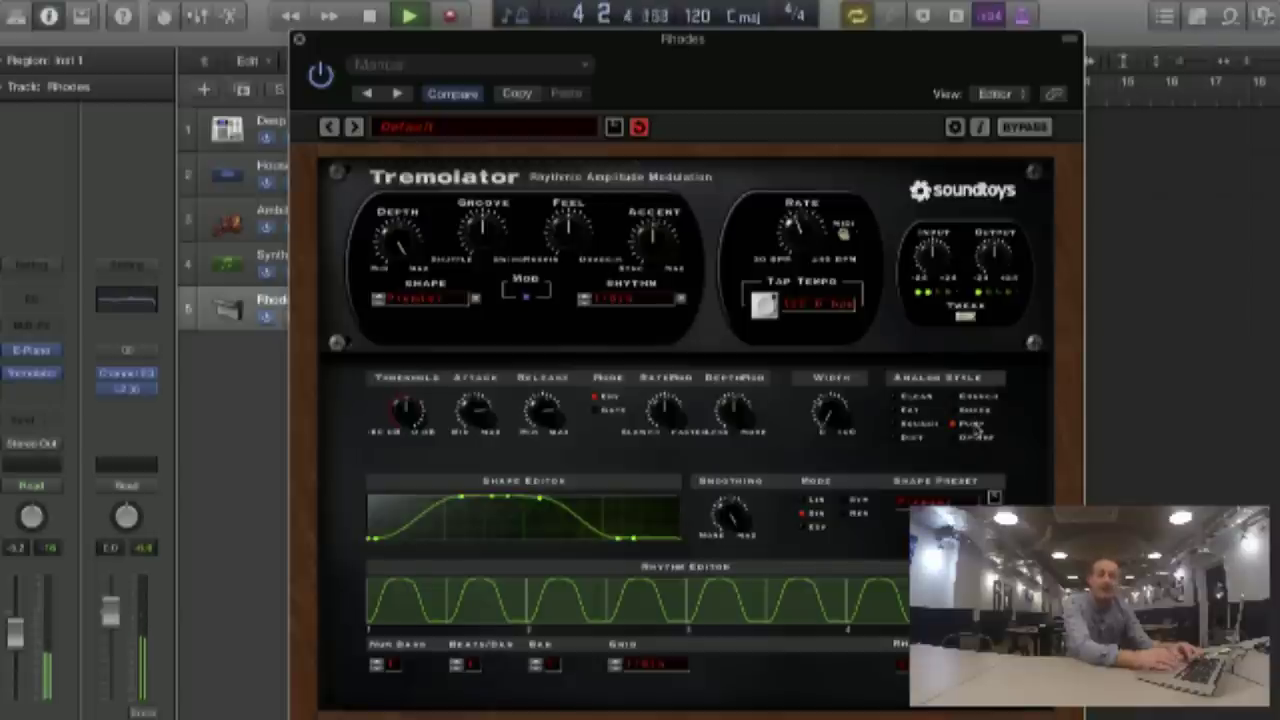
{"action": "left_click", "coordinate": [912, 422]}
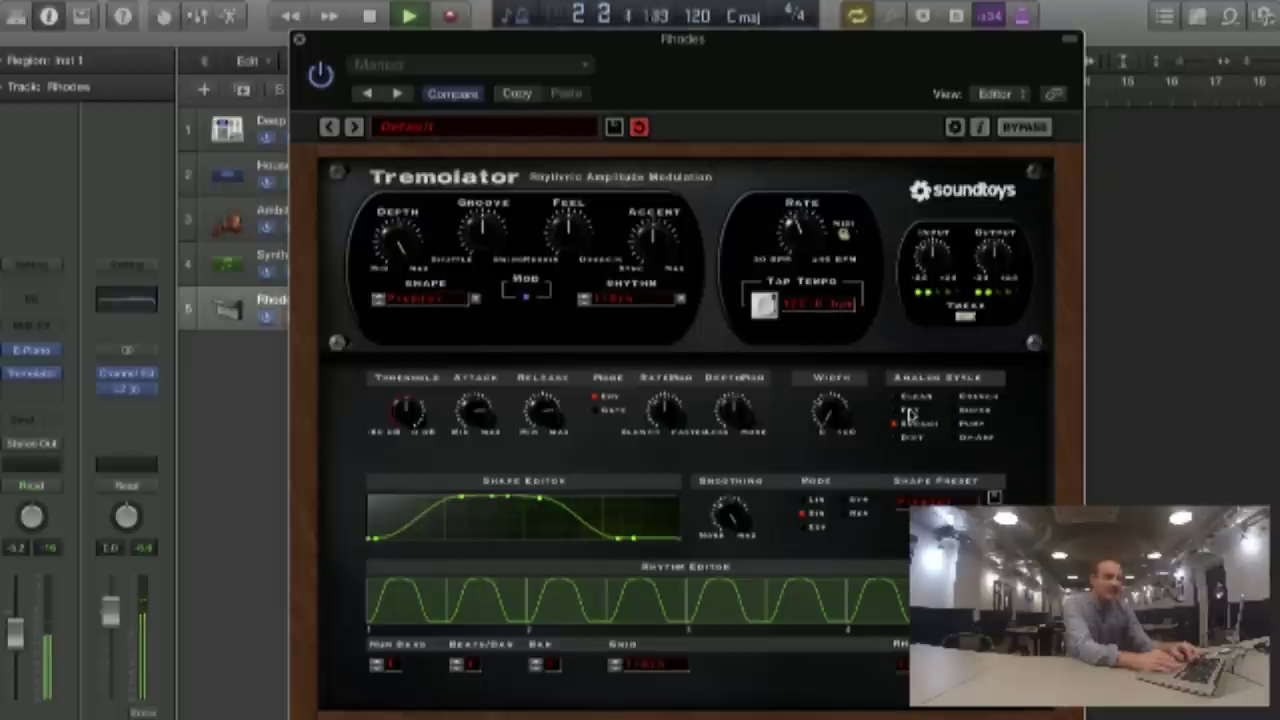
{"action": "left_click", "coordinate": [908, 440]}
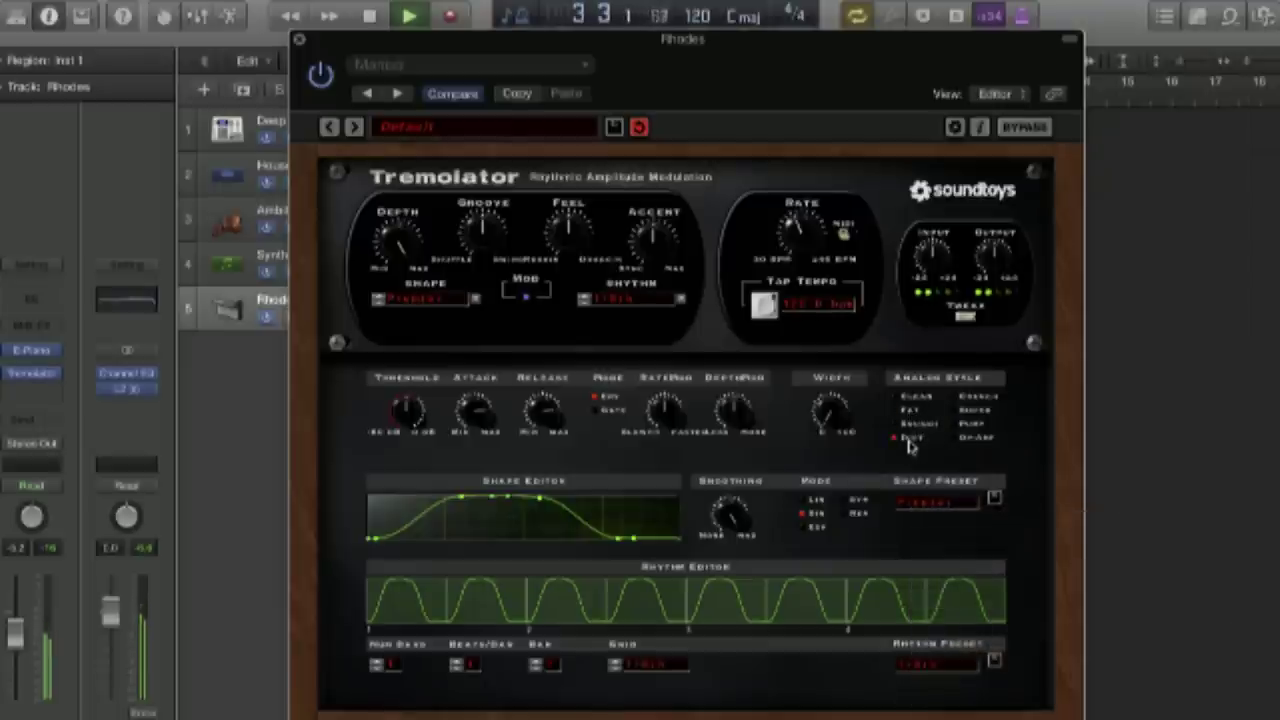
{"action": "left_click", "coordinate": [970, 444]}
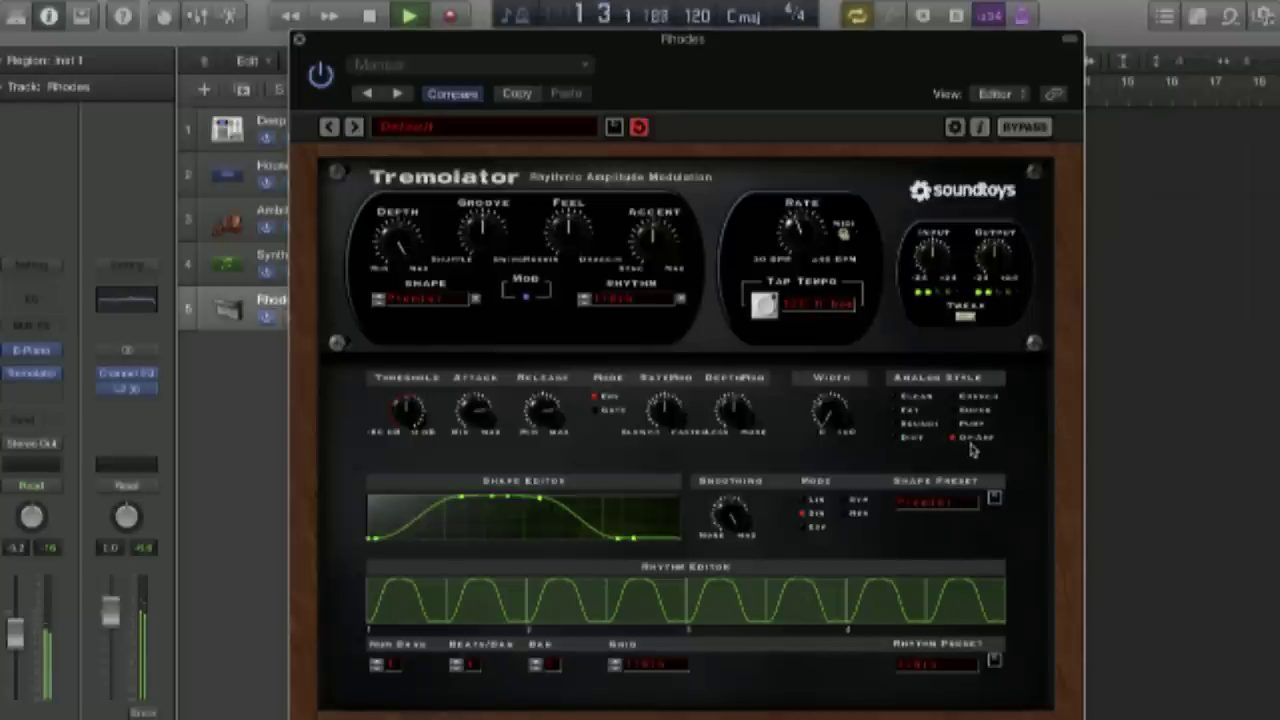
{"action": "left_click", "coordinate": [912, 439]}
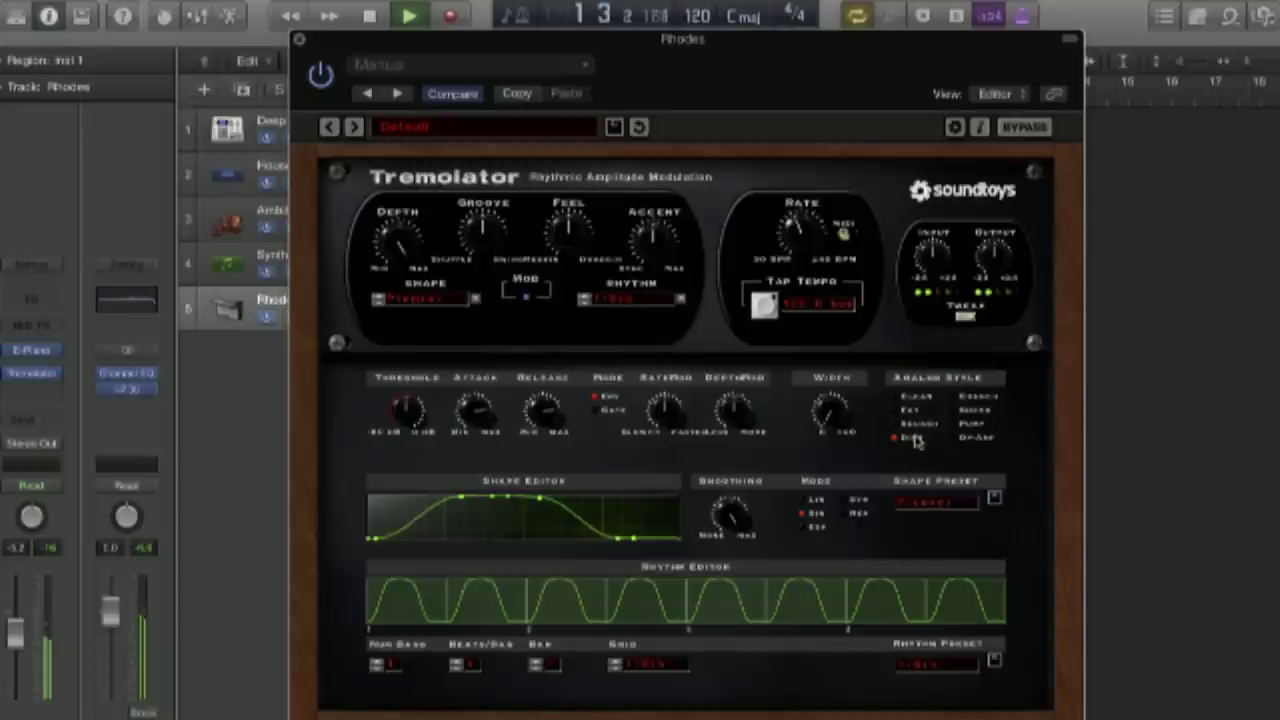
Step: Turn on MIDI sync for the rate, load the SmallBite shape preset and replay the loop
{"action": "left_click", "coordinate": [845, 233]}
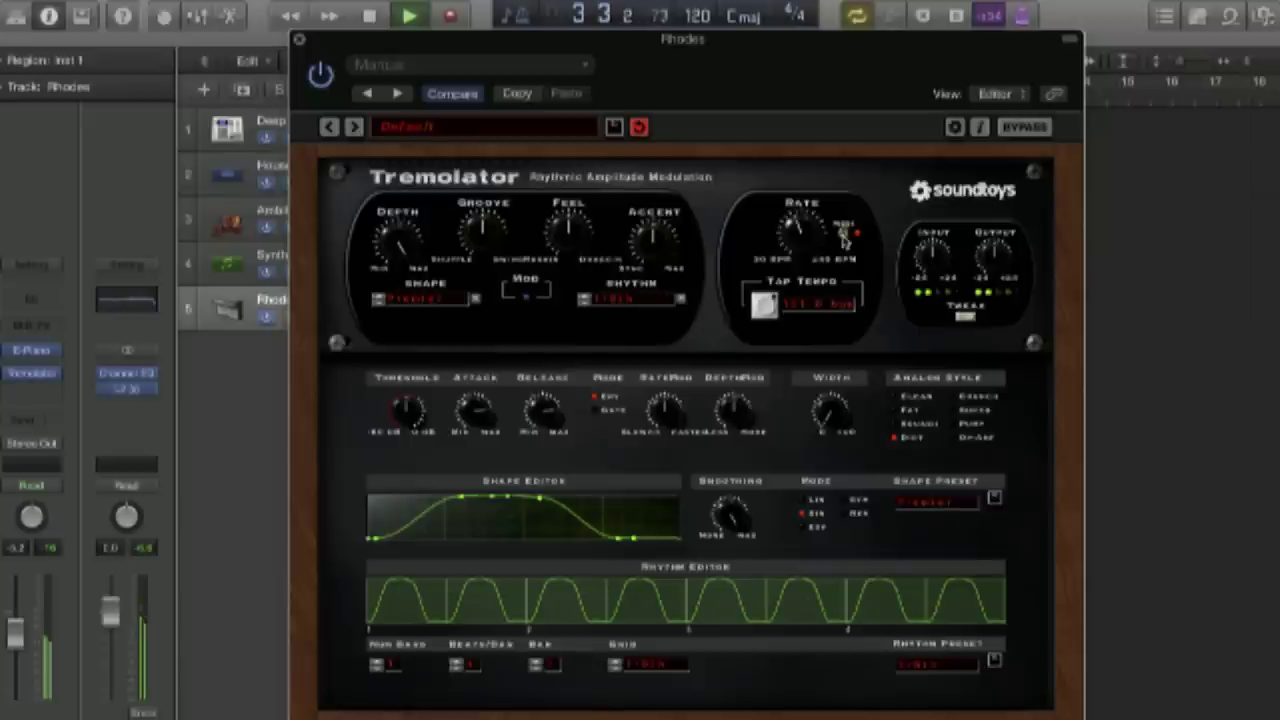
{"action": "key", "text": "space"}
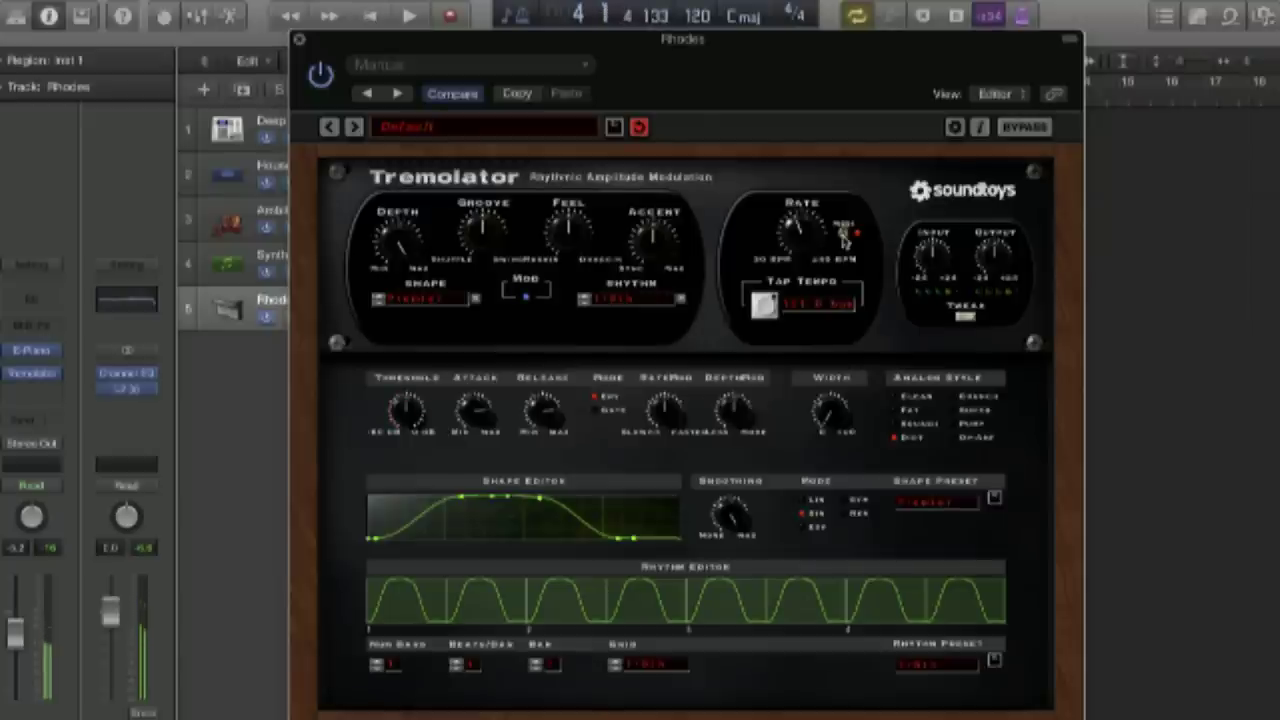
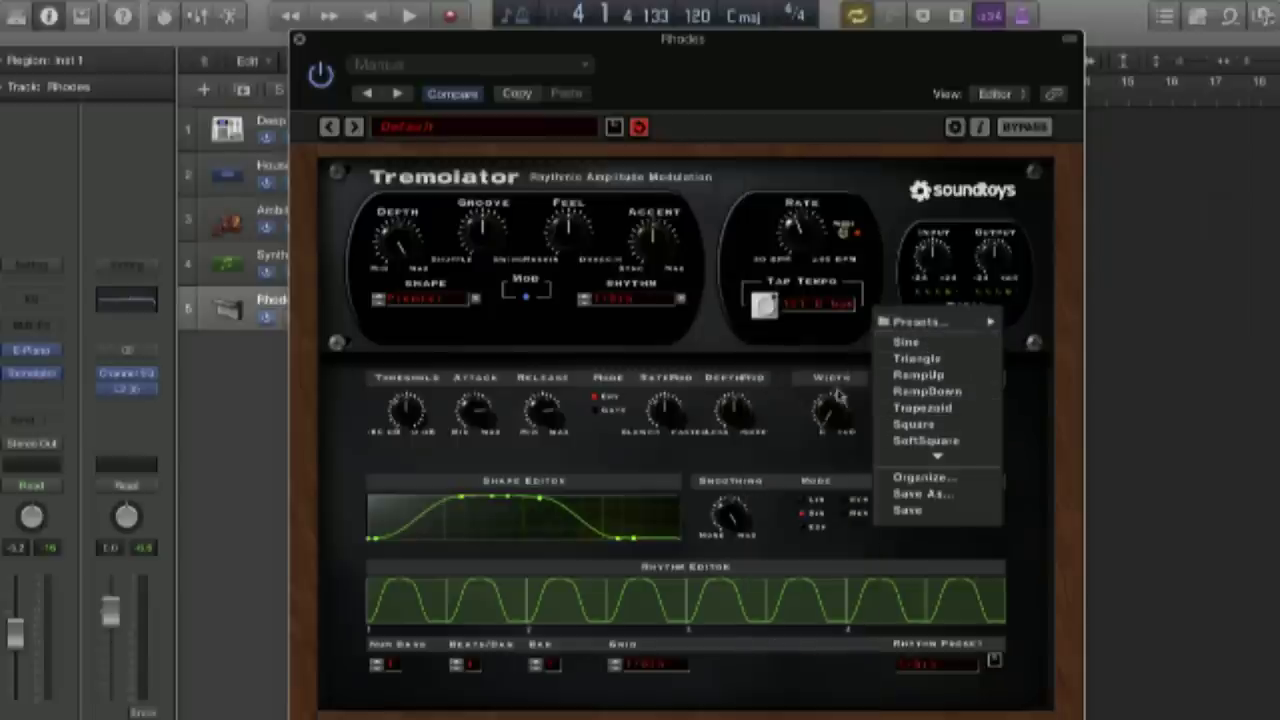
{"action": "mouse_move", "coordinate": [918, 326]}
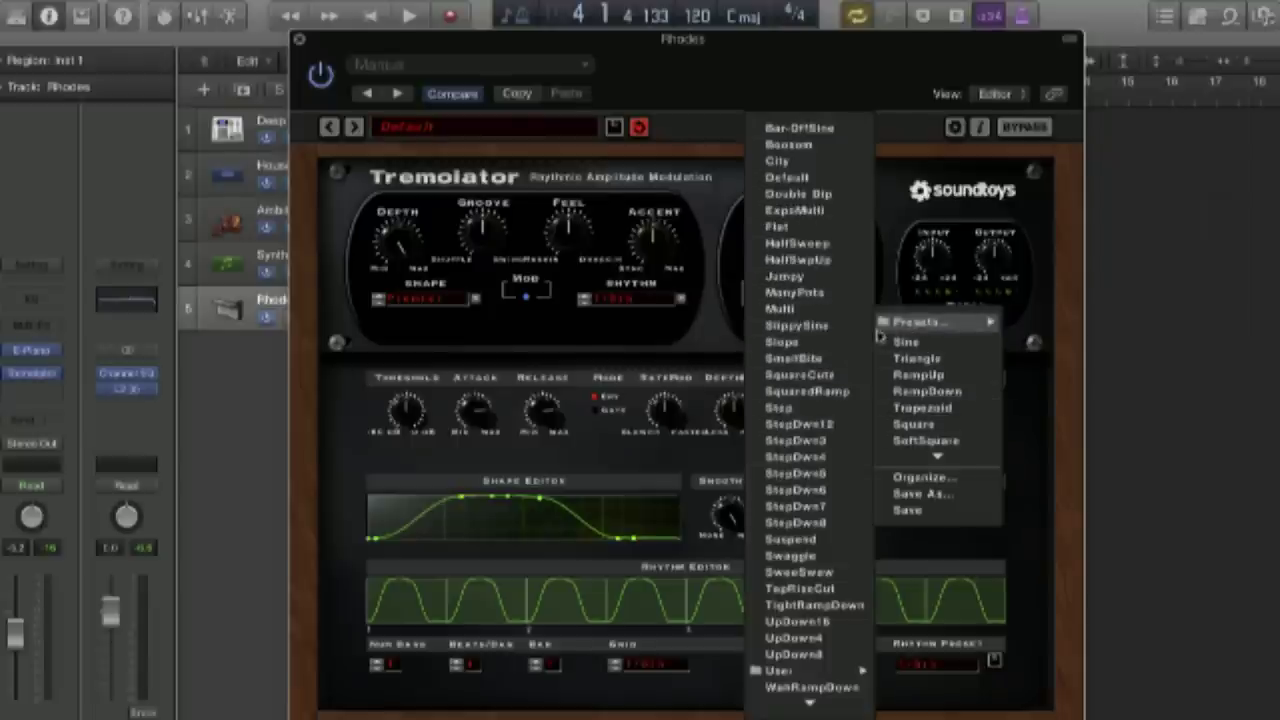
{"action": "left_click", "coordinate": [818, 359]}
{"action": "key", "text": "space"}
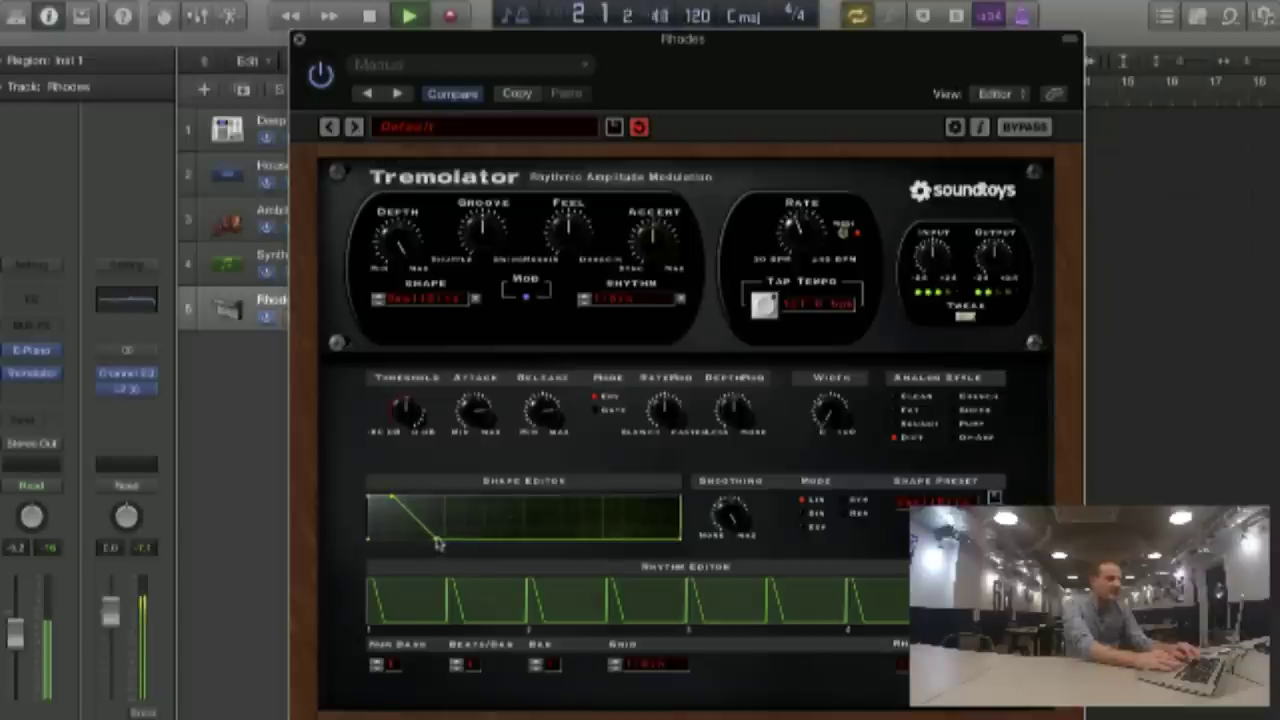
Step: Move the ramp's upper and lower points in the Shape Editor to form a square pulse filling the first quarter
{"action": "left_click_drag", "start_coordinate": [436, 541], "coordinate": [532, 546]}
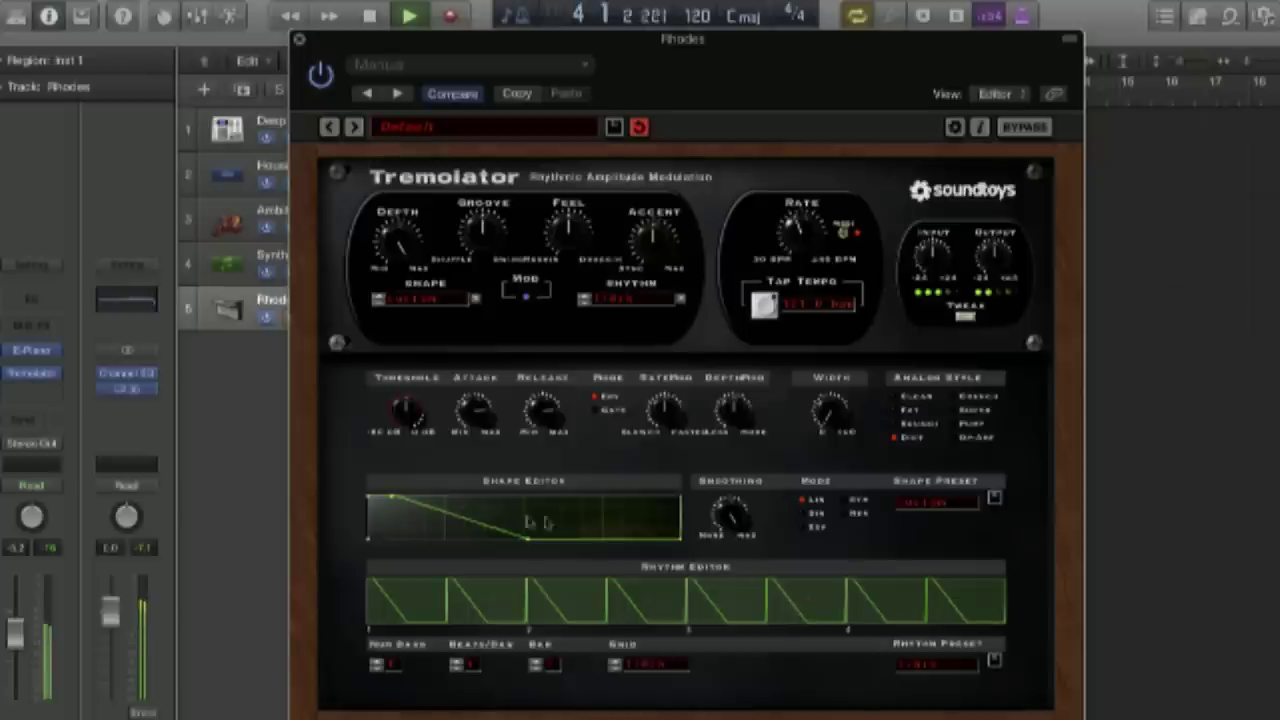
{"action": "left_click_drag", "start_coordinate": [392, 501], "coordinate": [450, 489]}
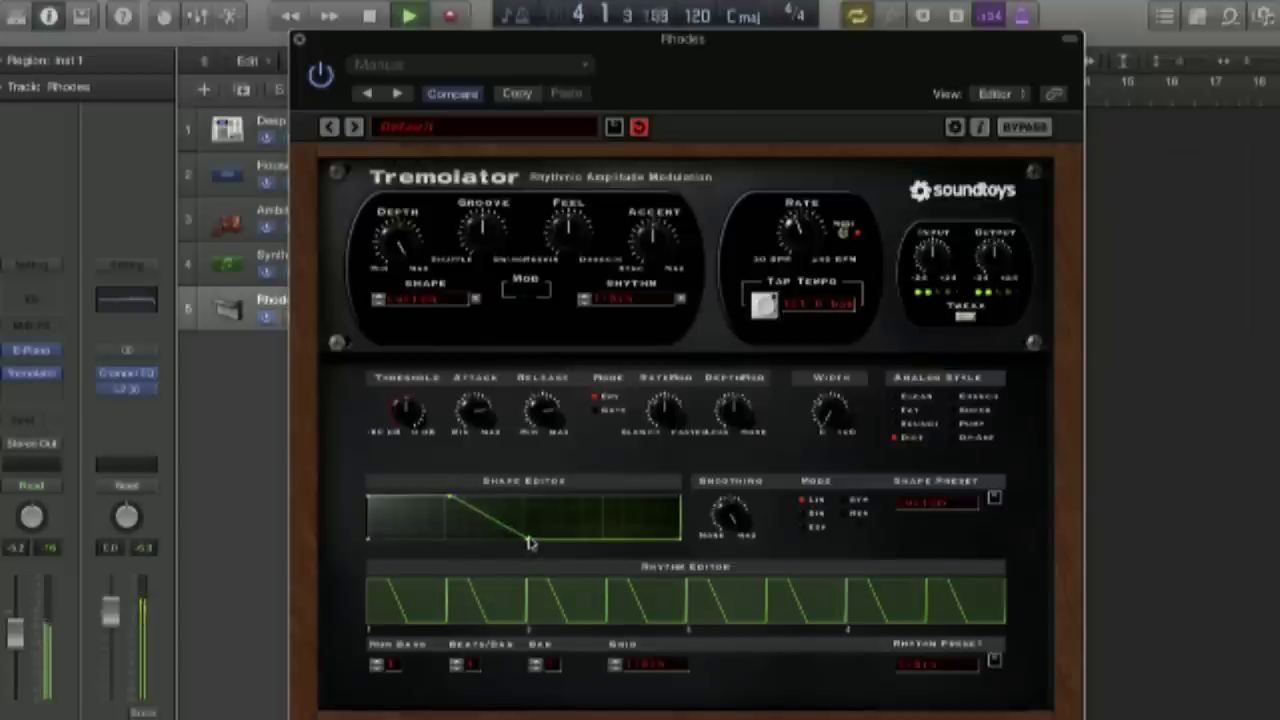
{"action": "left_click_drag", "start_coordinate": [530, 543], "coordinate": [446, 543]}
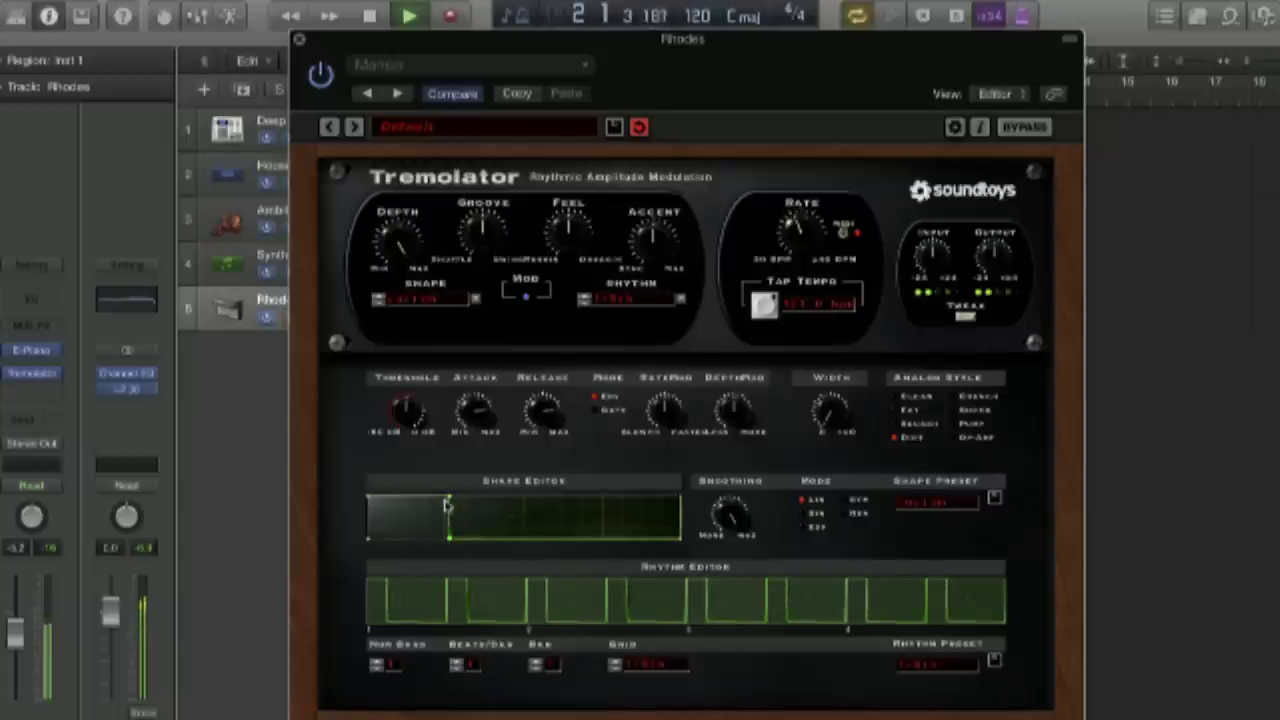
{"action": "mouse_move", "coordinate": [450, 503]}
{"action": "left_mouse_down"}
{"action": "mouse_move", "coordinate": [434, 500]}
{"action": "mouse_move", "coordinate": [449, 499]}
{"action": "left_mouse_up"}
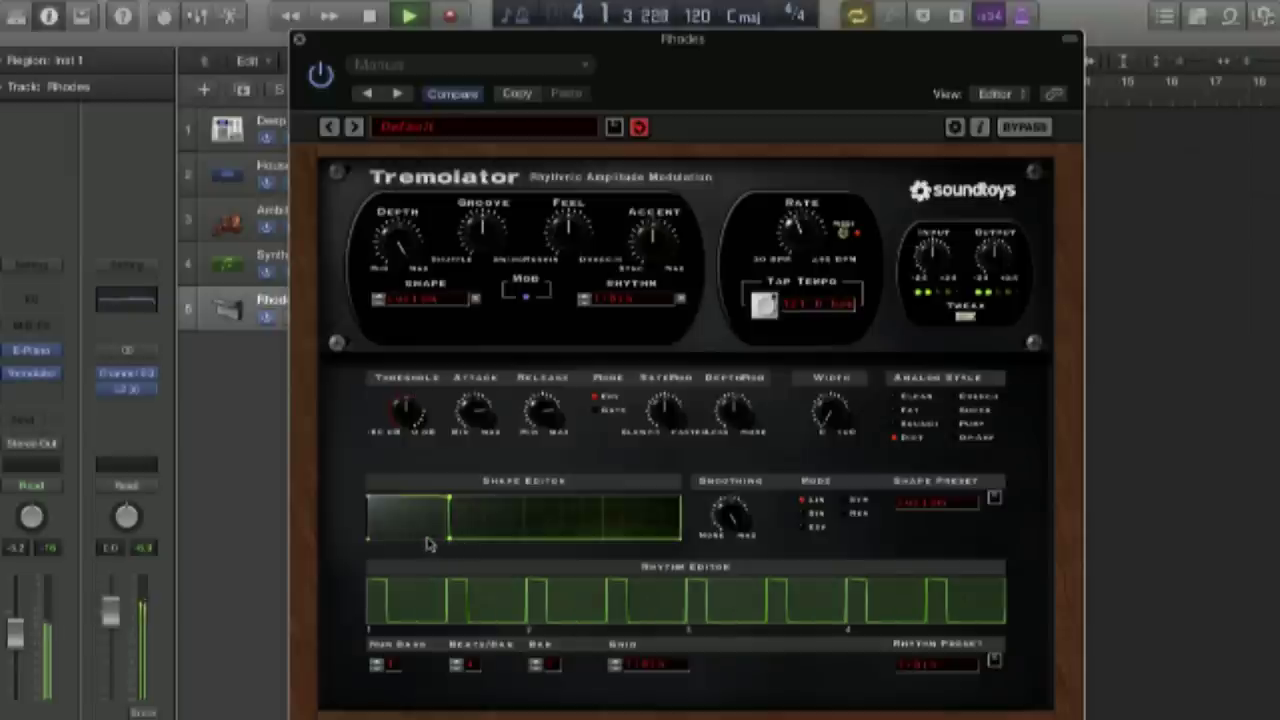
Step: Add points in the Shape Editor to form a second square pulse filling the third quarter of the cycle
{"action": "left_click_drag", "start_coordinate": [527, 541], "coordinate": [527, 592]}
{"action": "left_click_drag", "start_coordinate": [535, 503], "coordinate": [525, 497]}
{"action": "left_click_drag", "start_coordinate": [608, 525], "coordinate": [604, 568]}
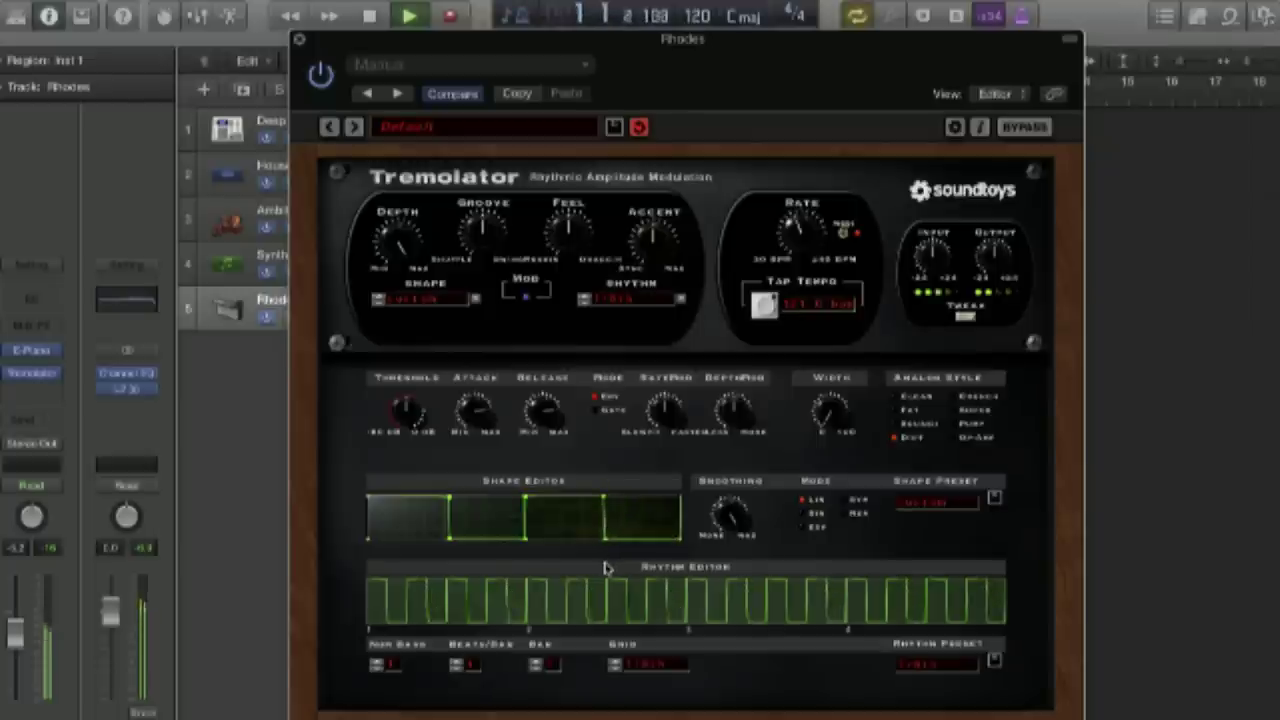
Step: Narrow the first square pulse slightly by shifting the points of its falling edge earlier in the Shape Editor
{"action": "left_click_drag", "start_coordinate": [452, 505], "coordinate": [455, 588]}
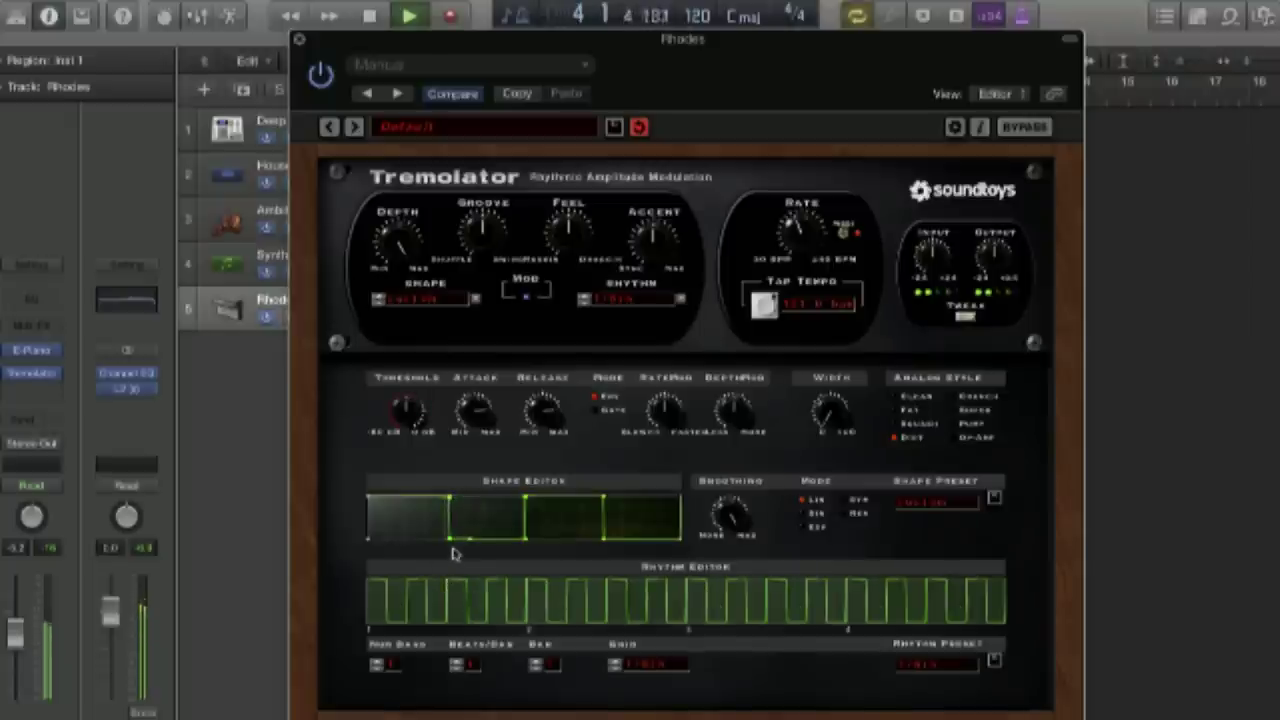
{"action": "left_click_drag", "start_coordinate": [450, 500], "coordinate": [441, 499]}
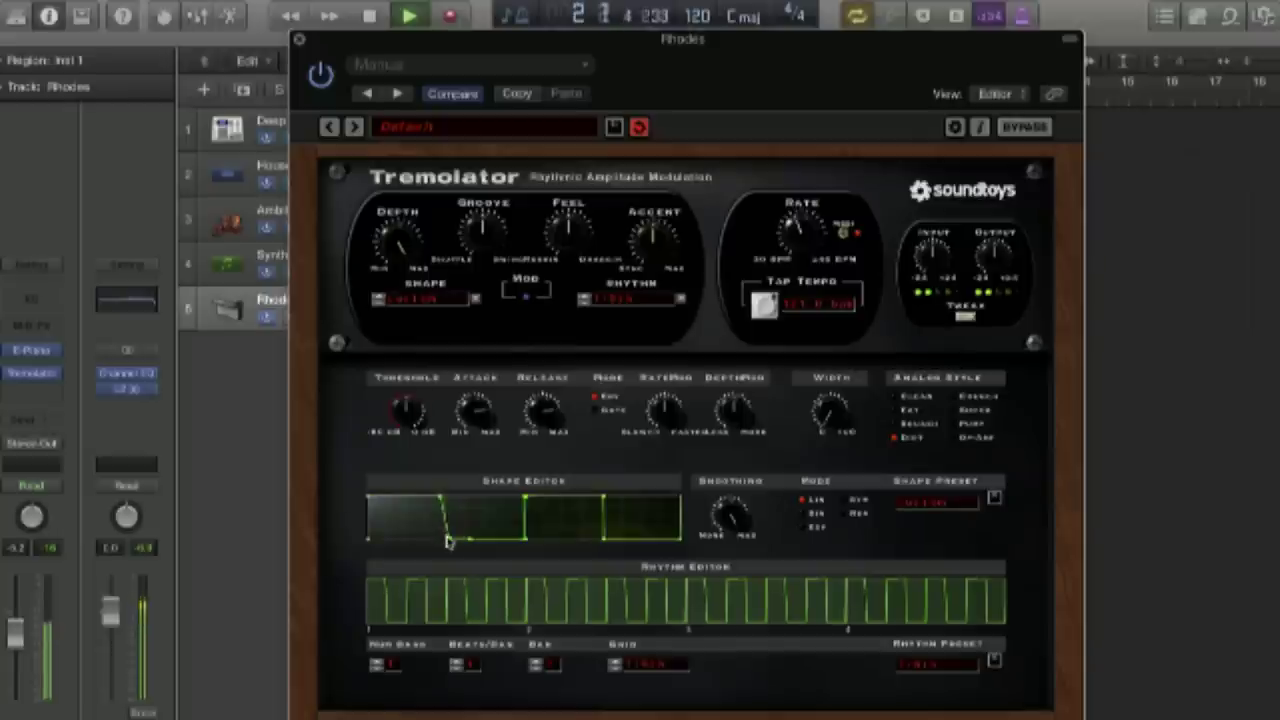
{"action": "left_click_drag", "start_coordinate": [452, 543], "coordinate": [441, 541]}
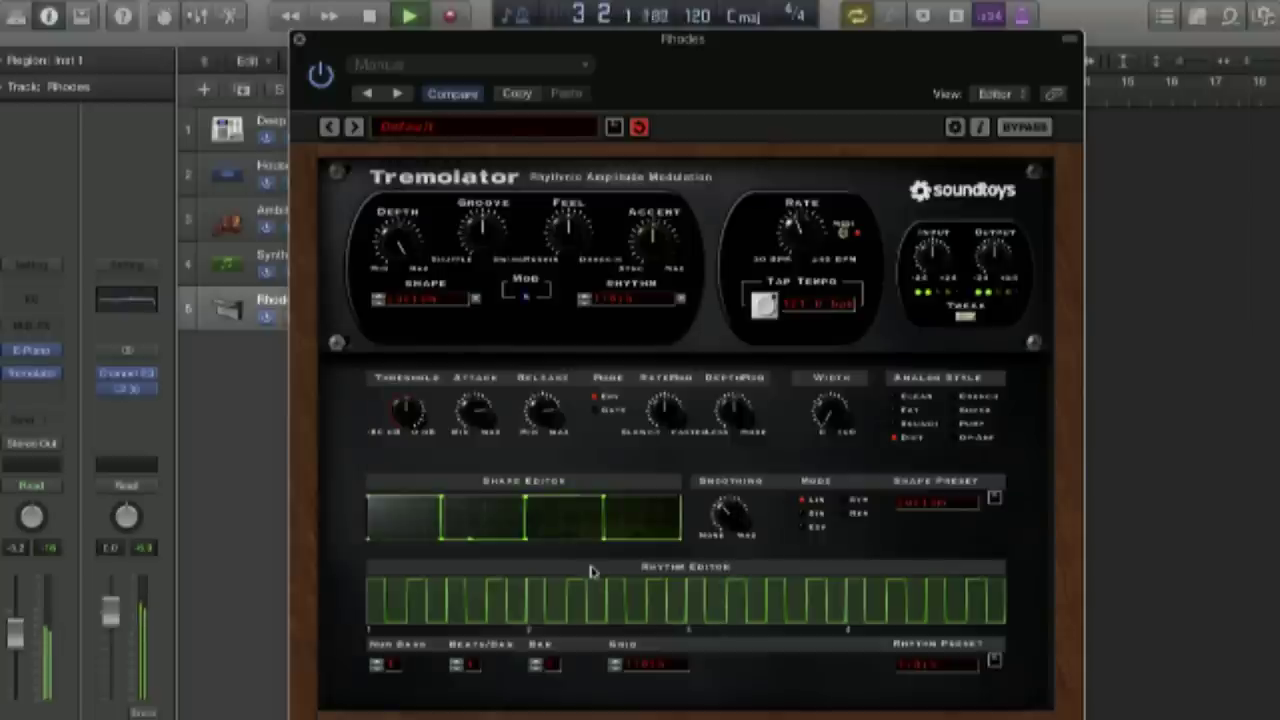
Step: Load the TapRiseCut shape preset in place of the custom shape
{"action": "left_click", "coordinate": [944, 505]}
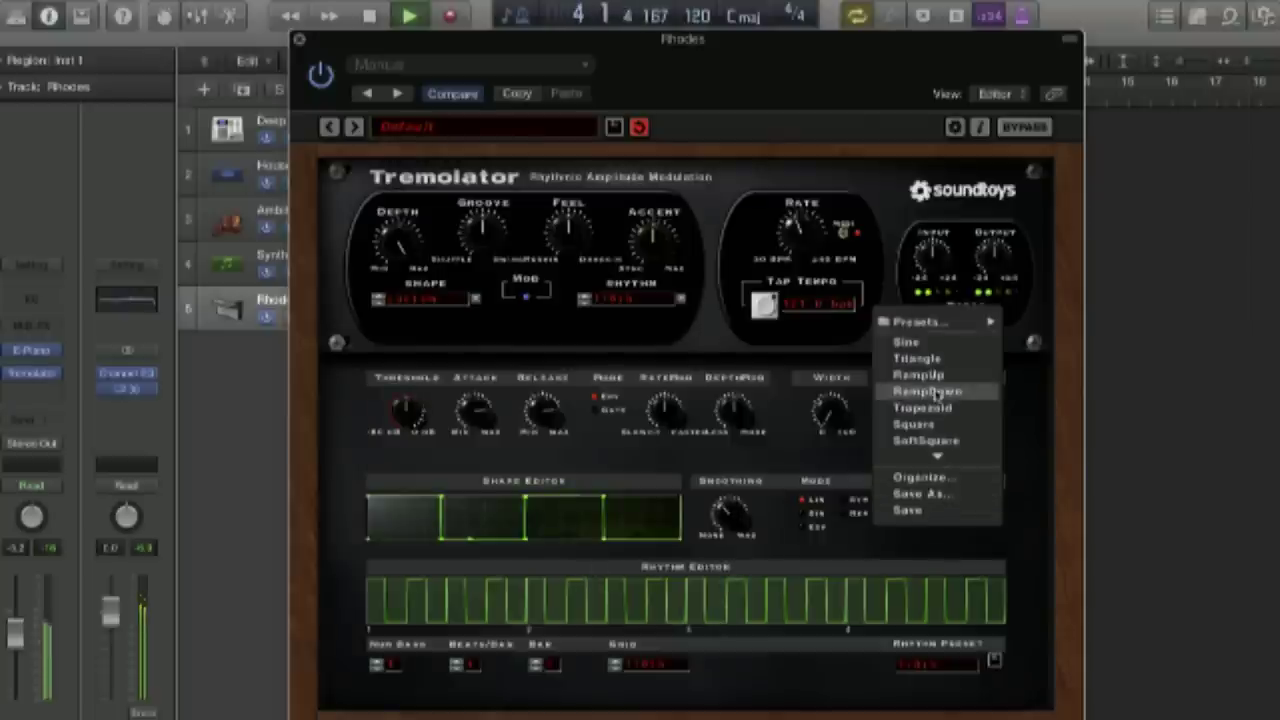
{"action": "mouse_move", "coordinate": [925, 323]}
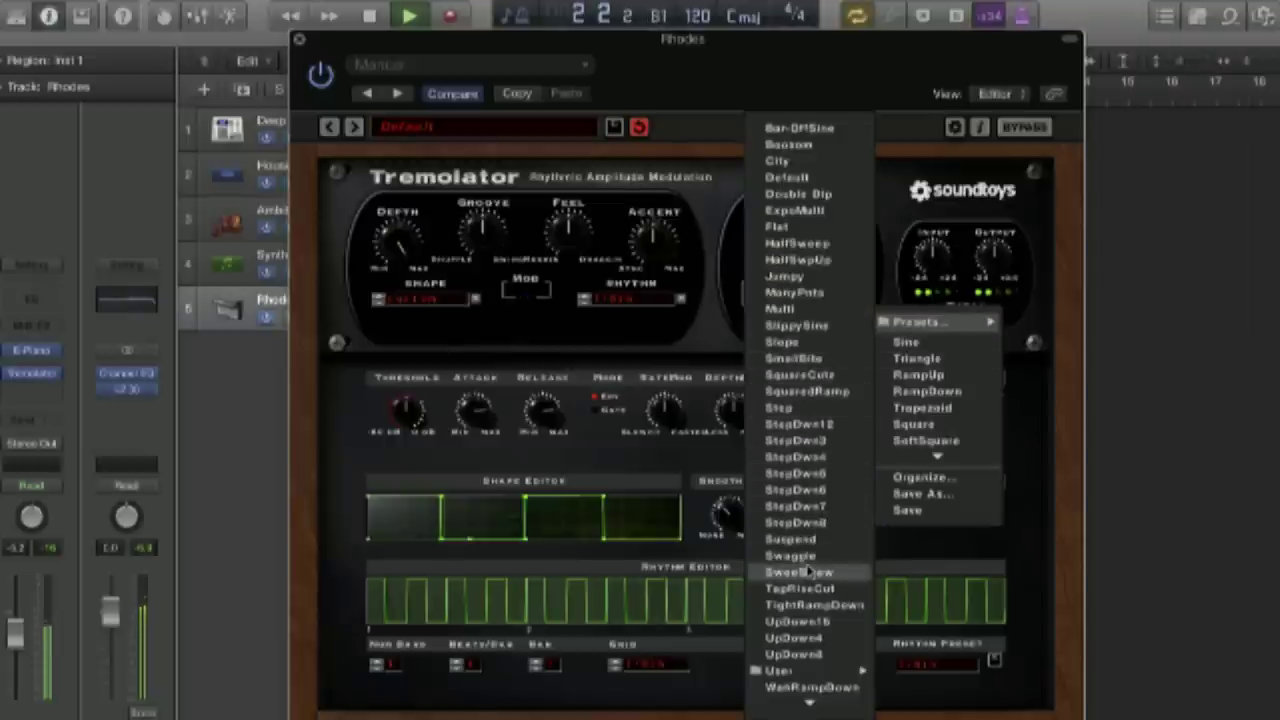
{"action": "left_click", "coordinate": [803, 590]}
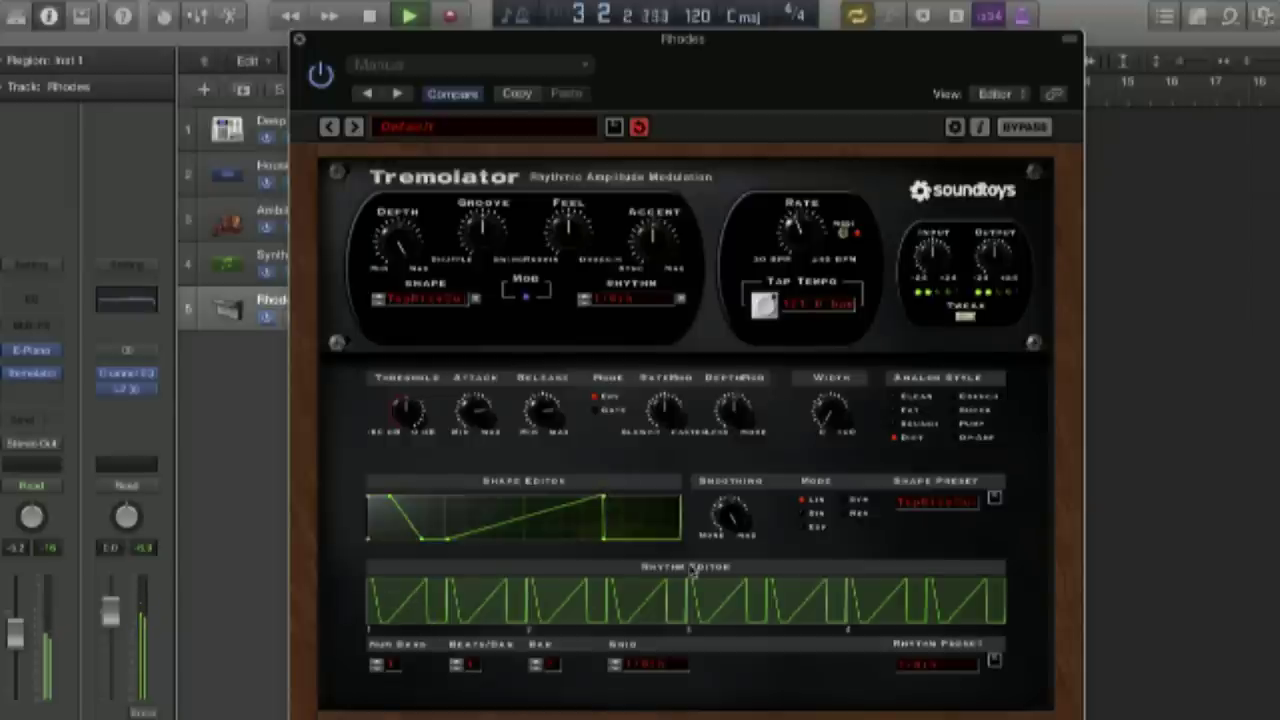
Step: Turn the shape's Smoothing down to none and back up to compare the hard-edged and sloped curves
{"action": "left_click_drag", "start_coordinate": [731, 515], "coordinate": [720, 688]}
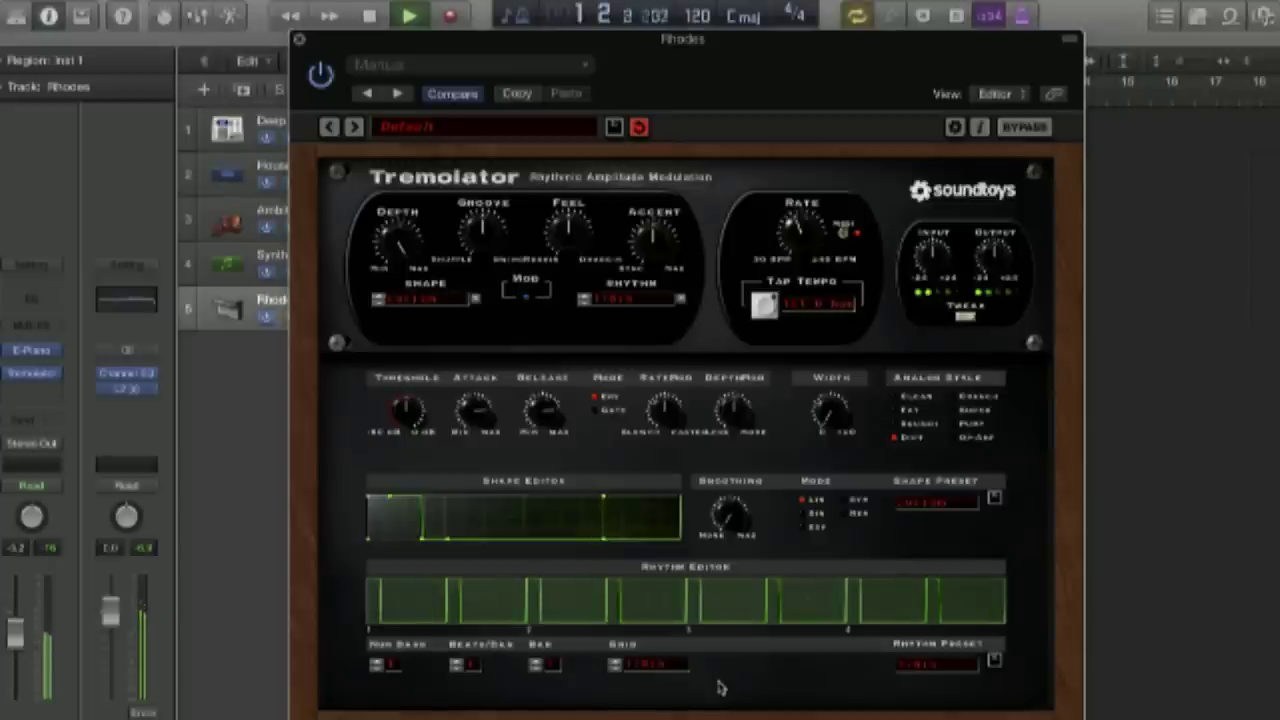
{"action": "left_click_drag", "start_coordinate": [720, 688], "coordinate": [706, 400]}
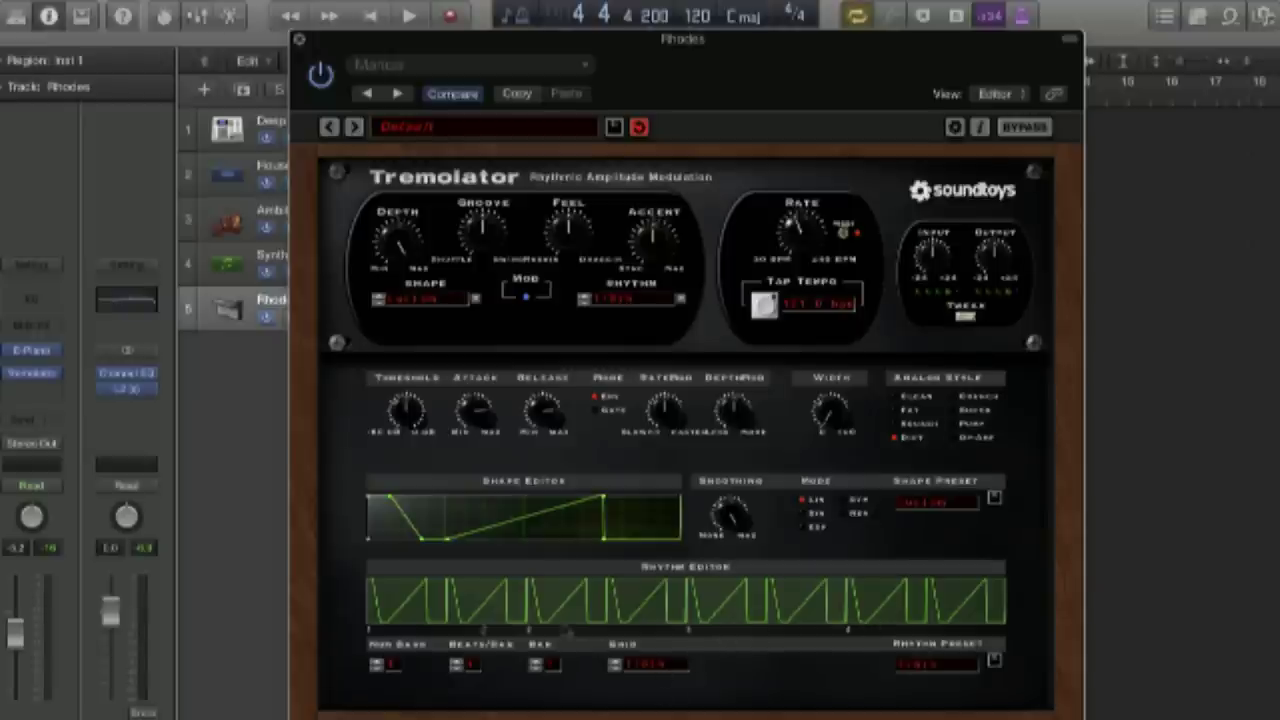
Step: Silence the first, third and fifth eighth-note cells in the Rhythm Editor, keeping the second and fourth active
{"action": "left_click", "coordinate": [410, 615]}
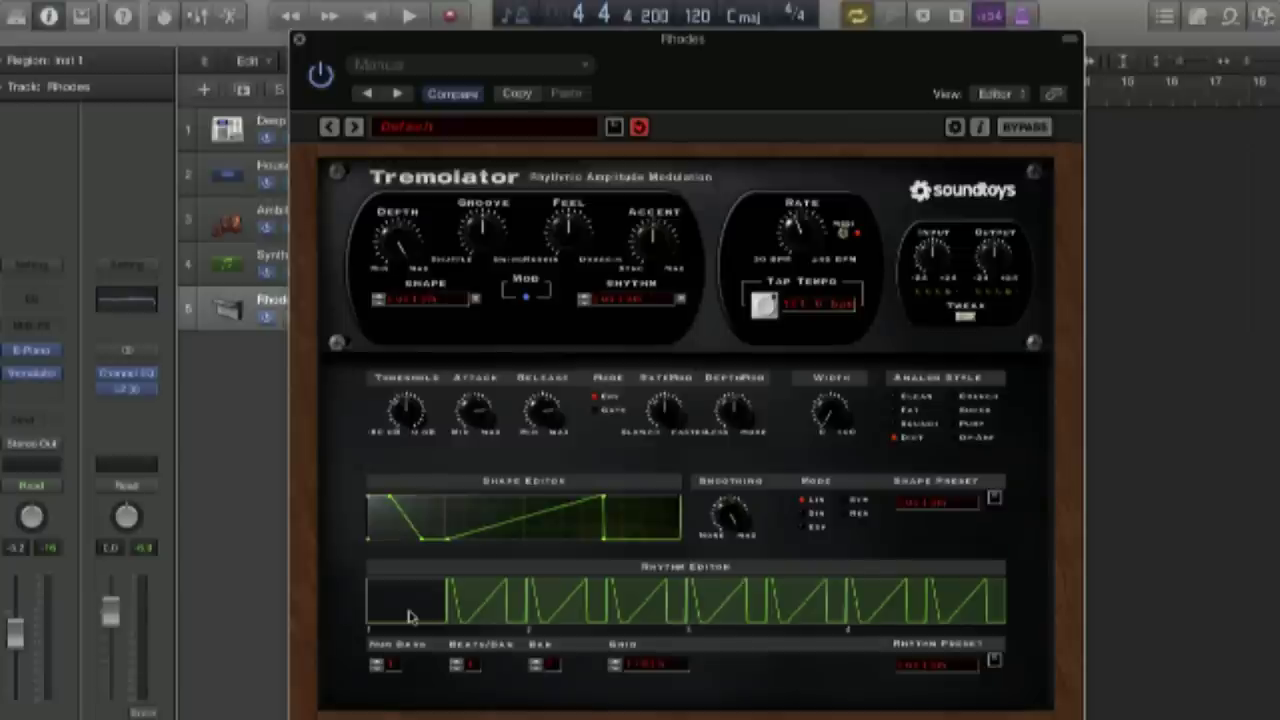
{"action": "left_click", "coordinate": [488, 614]}
{"action": "left_click", "coordinate": [565, 610]}
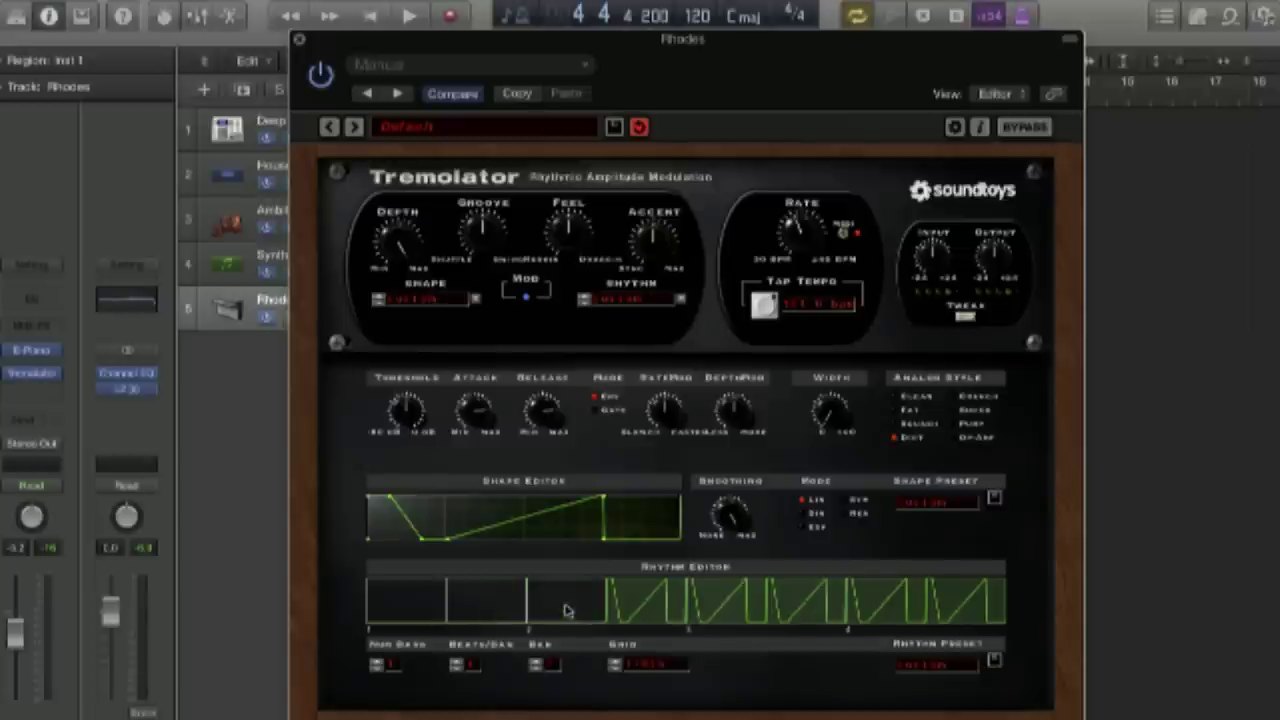
{"action": "left_click", "coordinate": [632, 617]}
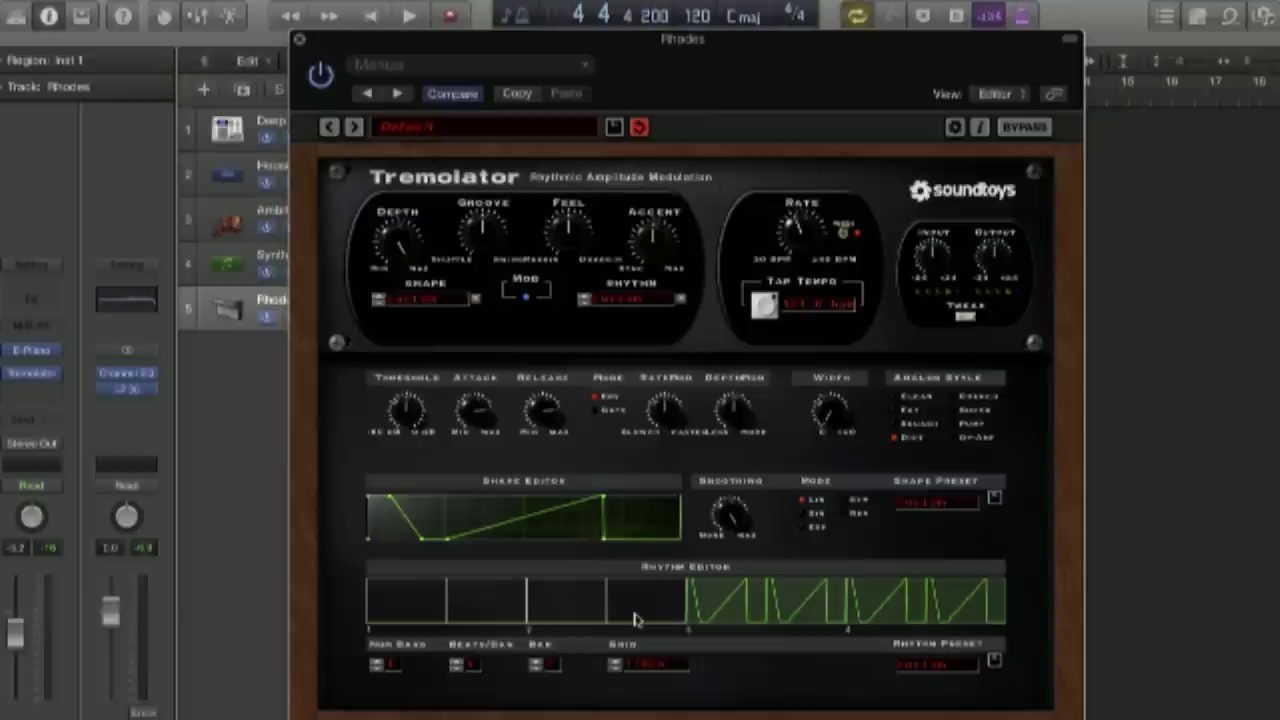
{"action": "left_click", "coordinate": [634, 620]}
{"action": "left_click", "coordinate": [495, 610]}
{"action": "left_click", "coordinate": [735, 621]}
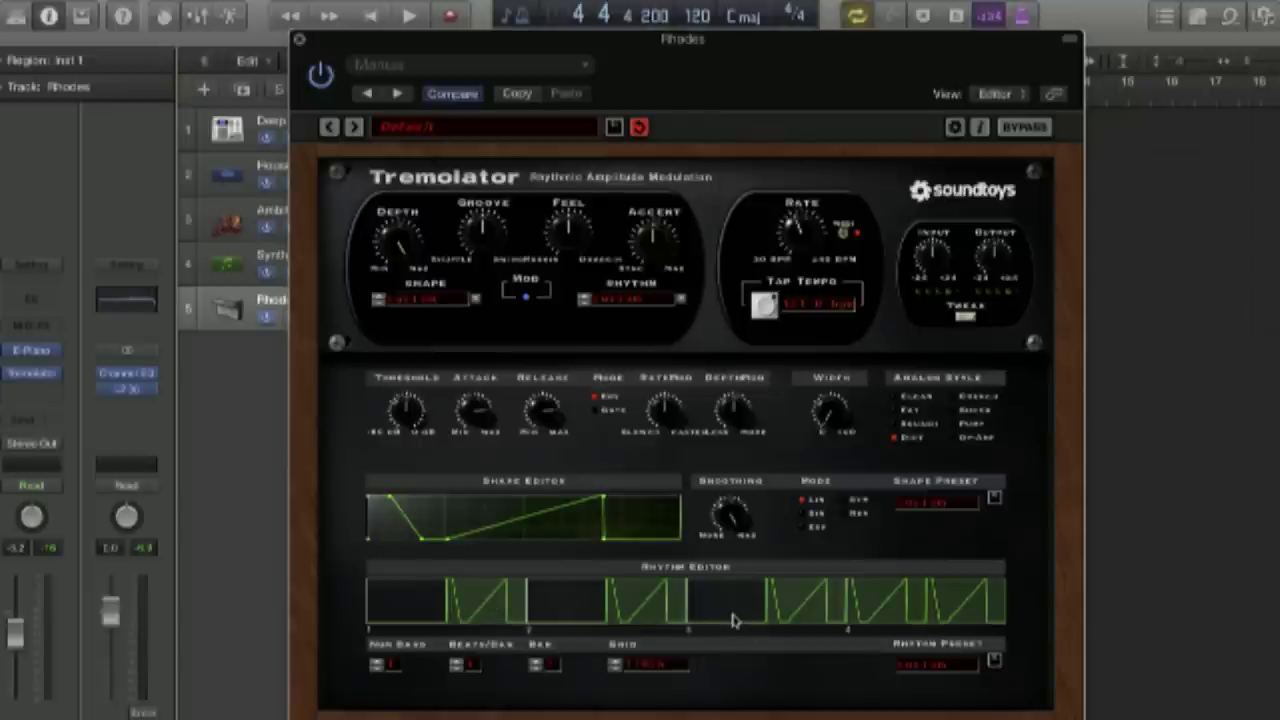
Step: Play the loop and silence the seventh eighth-note cell in the Rhythm Editor, keeping the sixth active
{"action": "key", "text": "space"}
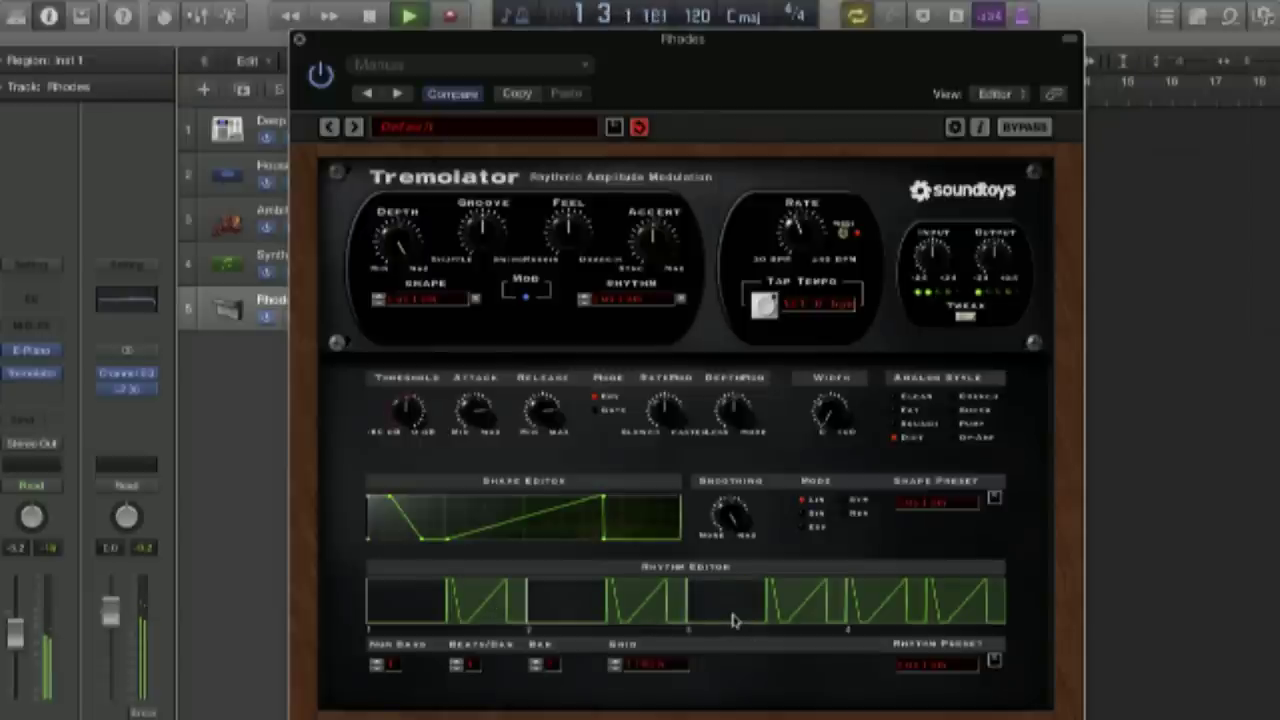
{"action": "left_click", "coordinate": [818, 607]}
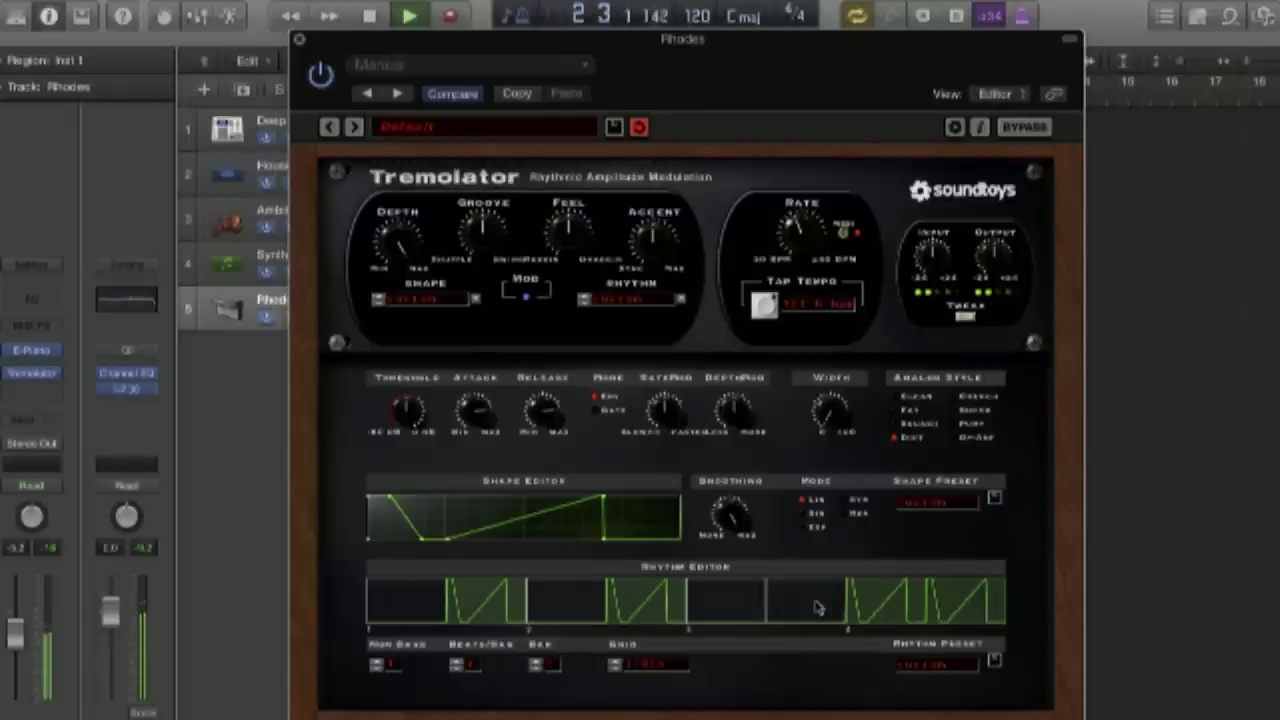
{"action": "left_click", "coordinate": [818, 607]}
{"action": "left_click", "coordinate": [870, 609]}
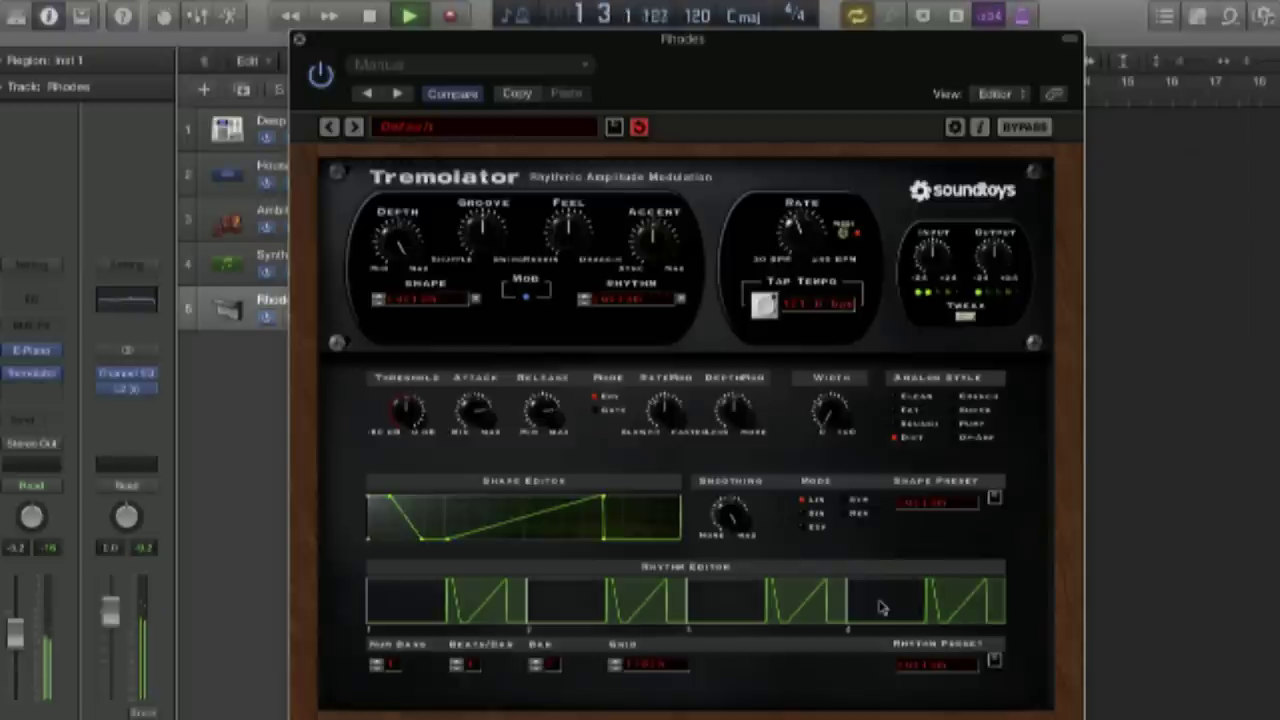
Step: Set the rhythm grid to 1/32nd, fill the pattern with fast pulses from the sixth eighth-note into beat 4, and stop playback
{"action": "left_click", "coordinate": [616, 666]}
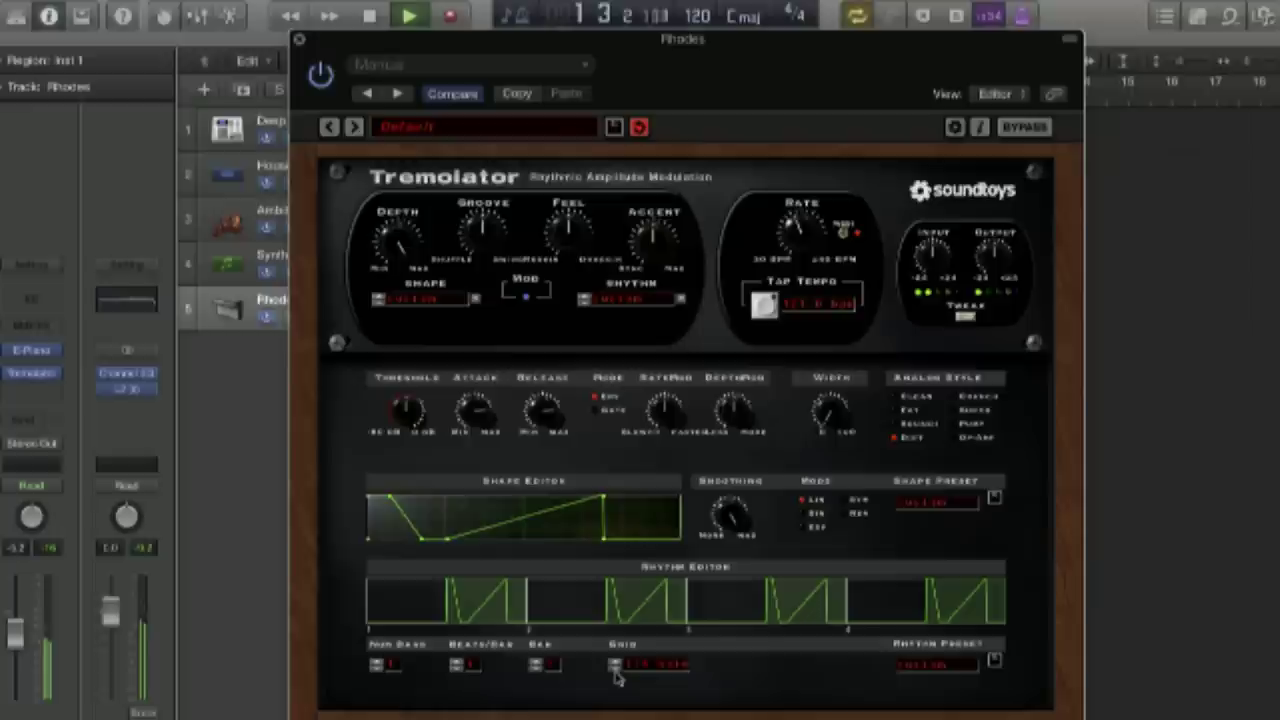
{"action": "left_click", "coordinate": [616, 674]}
{"action": "left_click", "coordinate": [616, 672]}
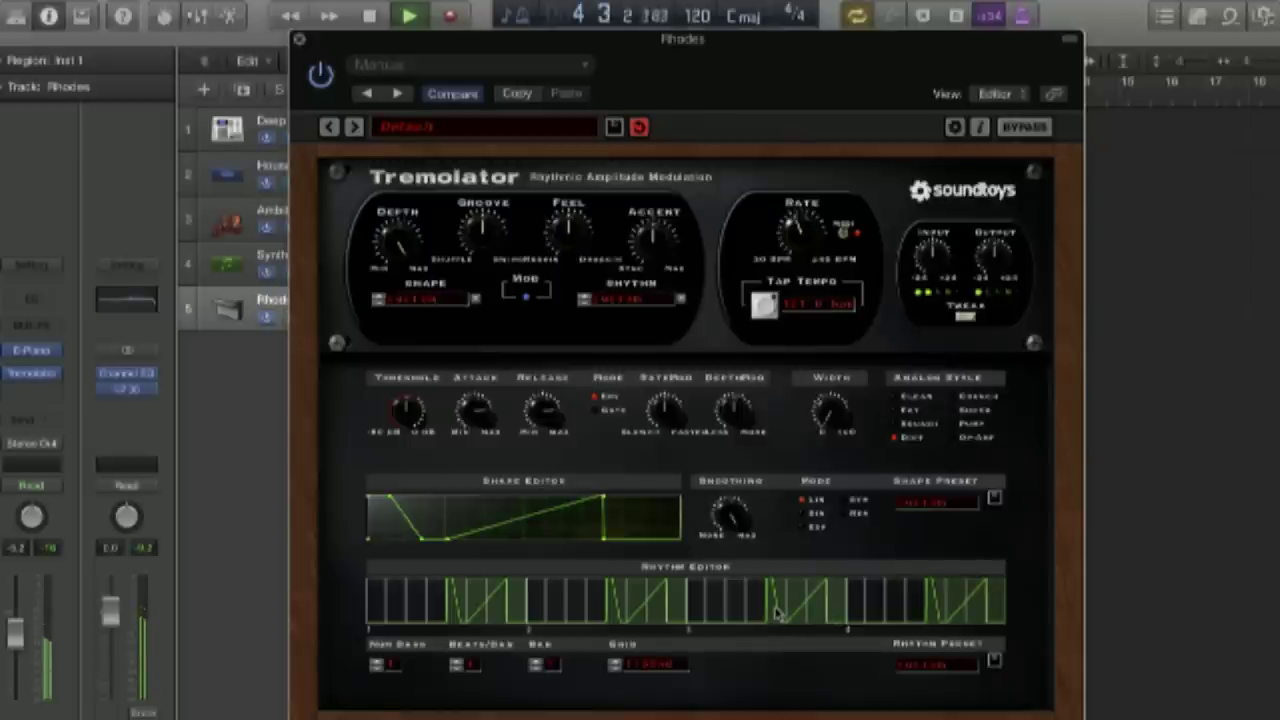
{"action": "left_click_drag", "start_coordinate": [777, 613], "coordinate": [903, 606]}
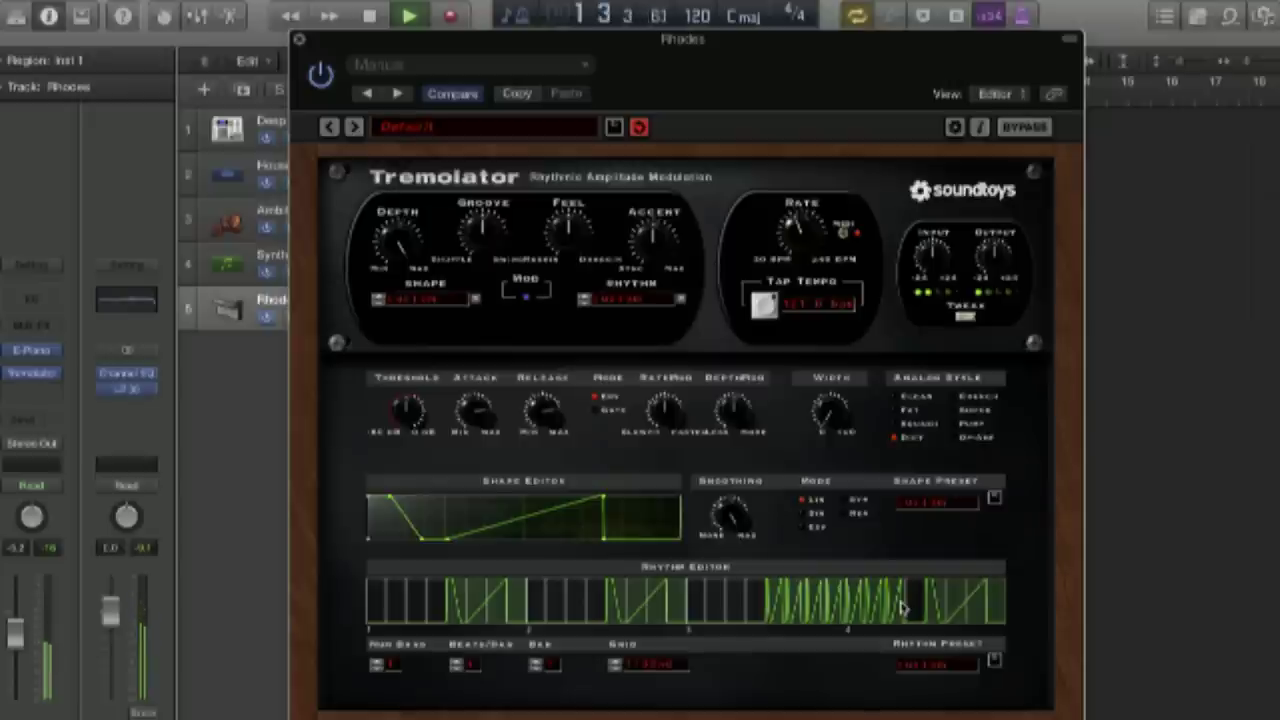
{"action": "key", "text": "space"}
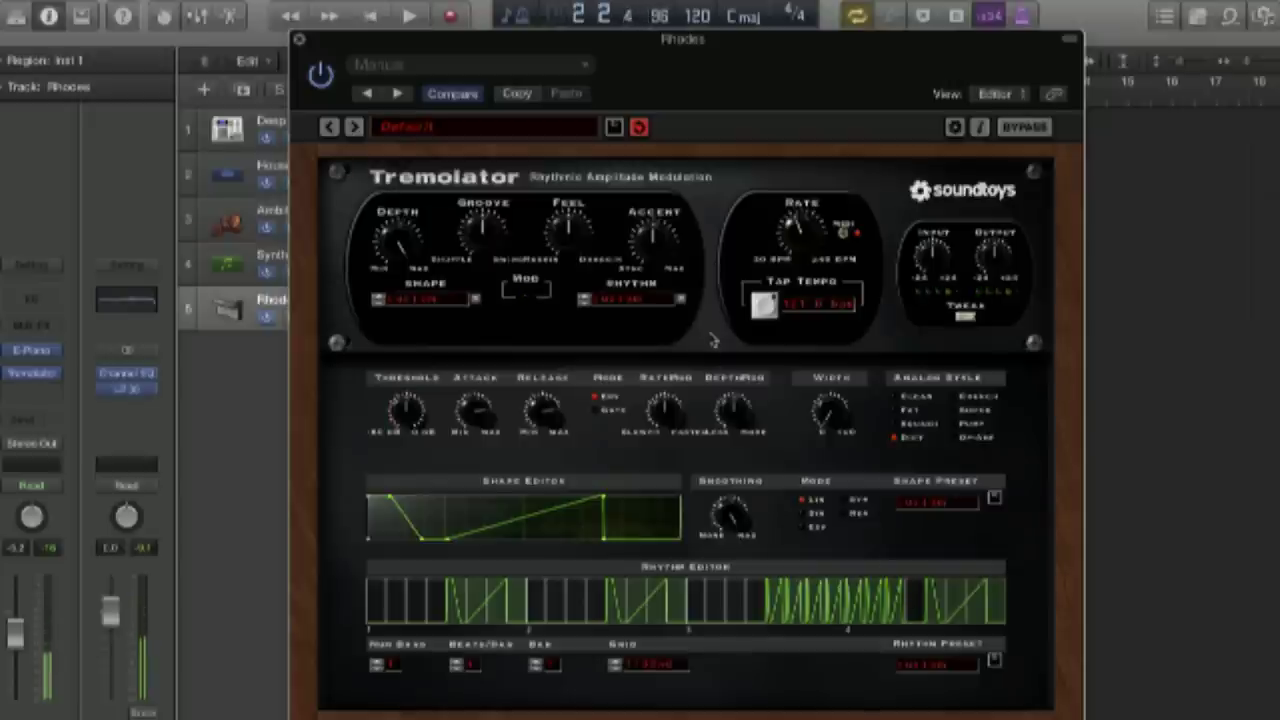
Step: Load the Sine shape preset, play the loop and move the plug-in window aside to uncover the track list
{"action": "left_click", "coordinate": [948, 506]}
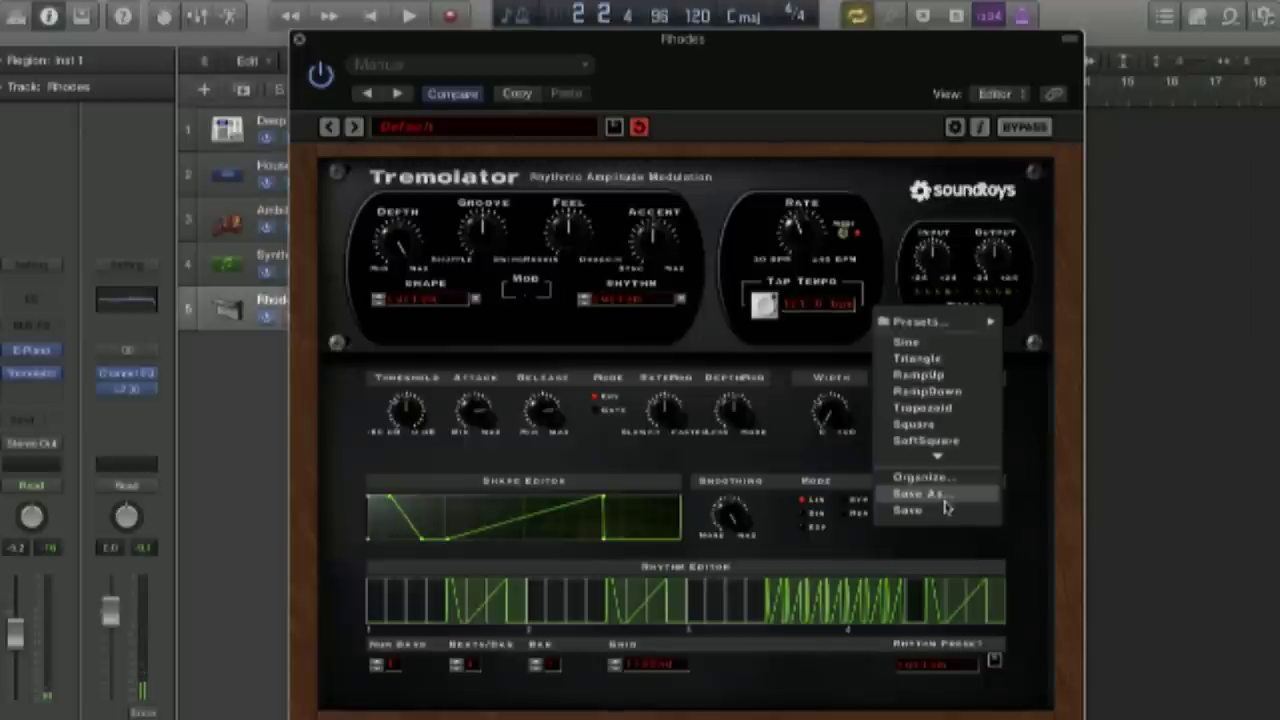
{"action": "left_click", "coordinate": [926, 345]}
{"action": "key", "text": "space"}
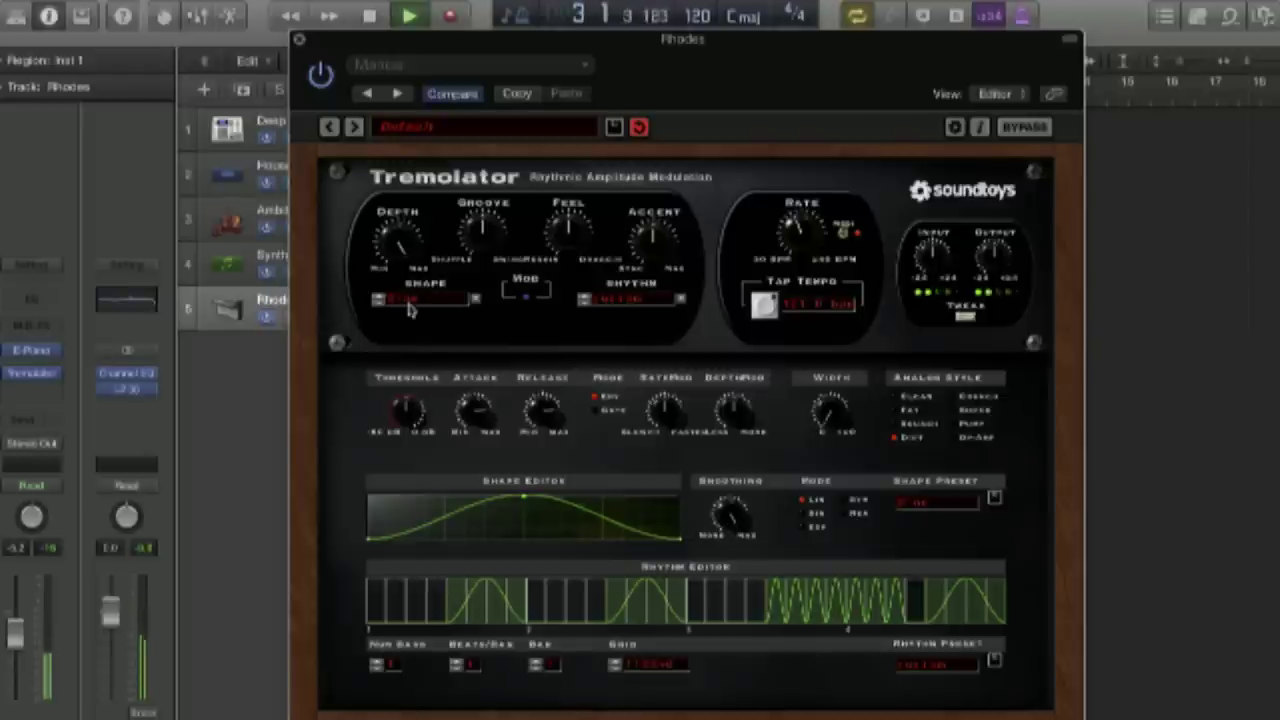
{"action": "left_click_drag", "start_coordinate": [430, 44], "coordinate": [600, 30]}
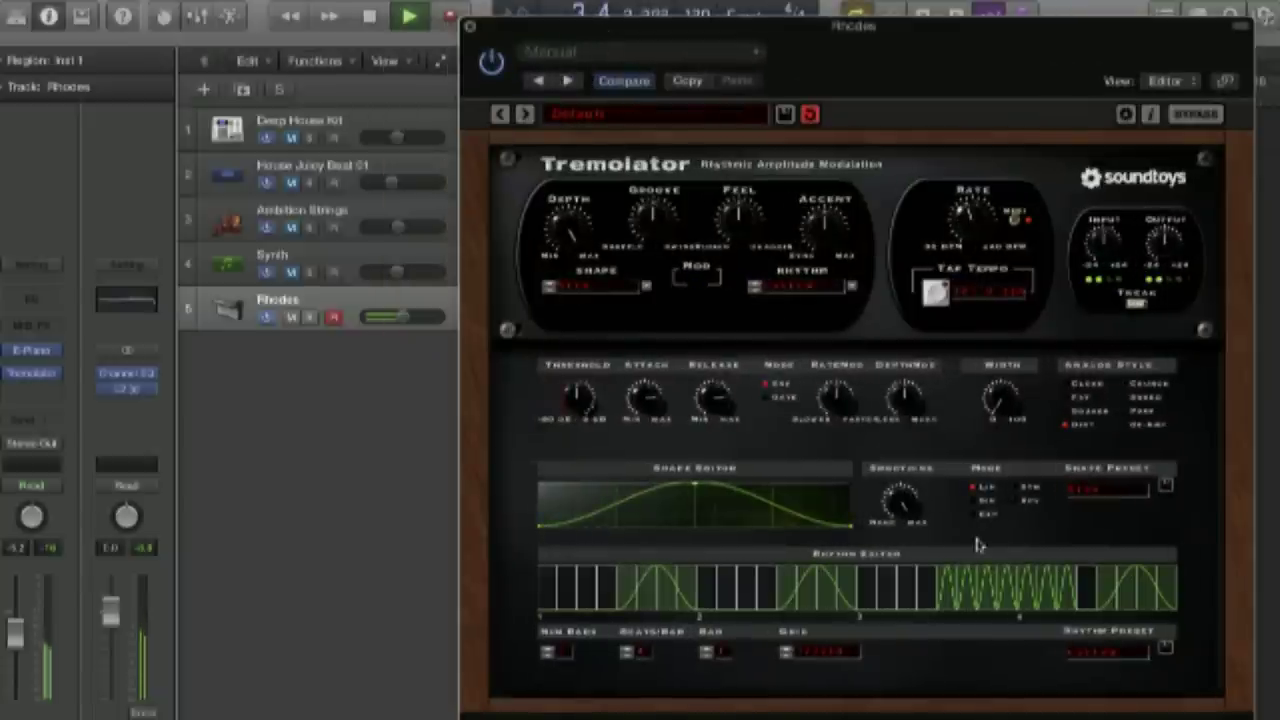
Step: Clear the wide sine pulse from the last eighth-note of the pattern, leaving the 1/32nd pulses running up to it
{"action": "left_click", "coordinate": [1115, 594]}
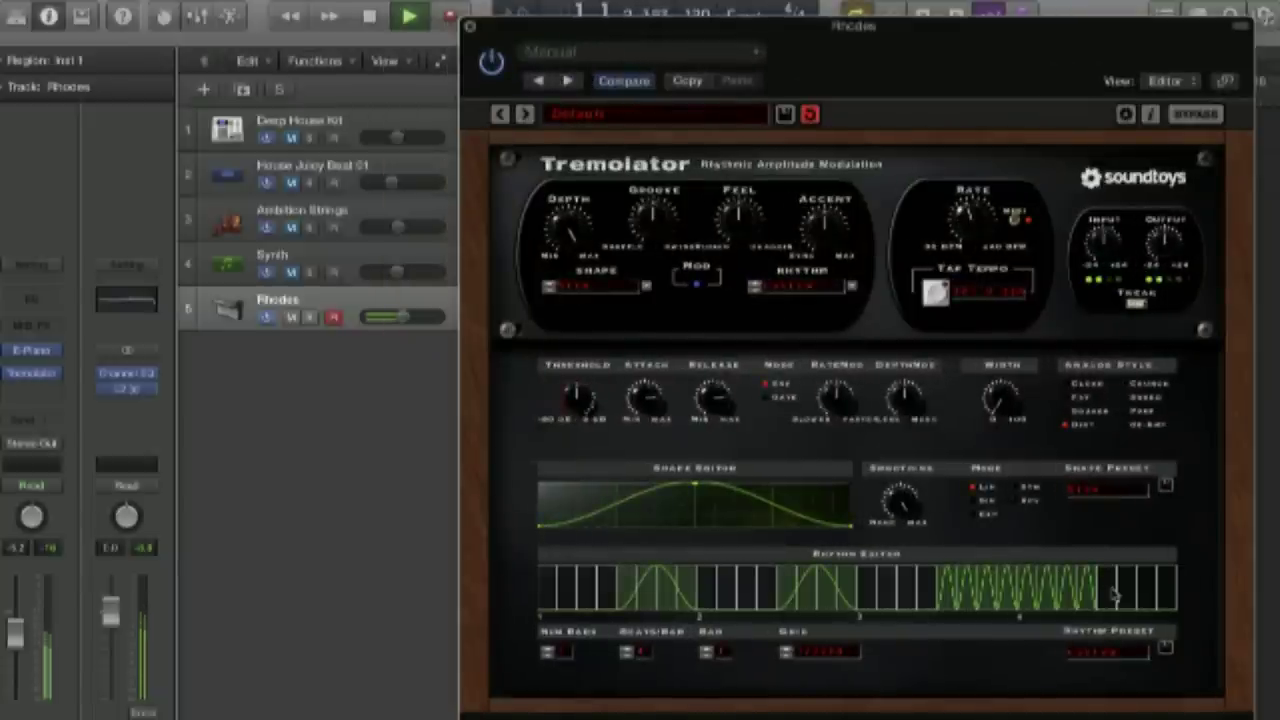
{"action": "left_click", "coordinate": [1113, 594]}
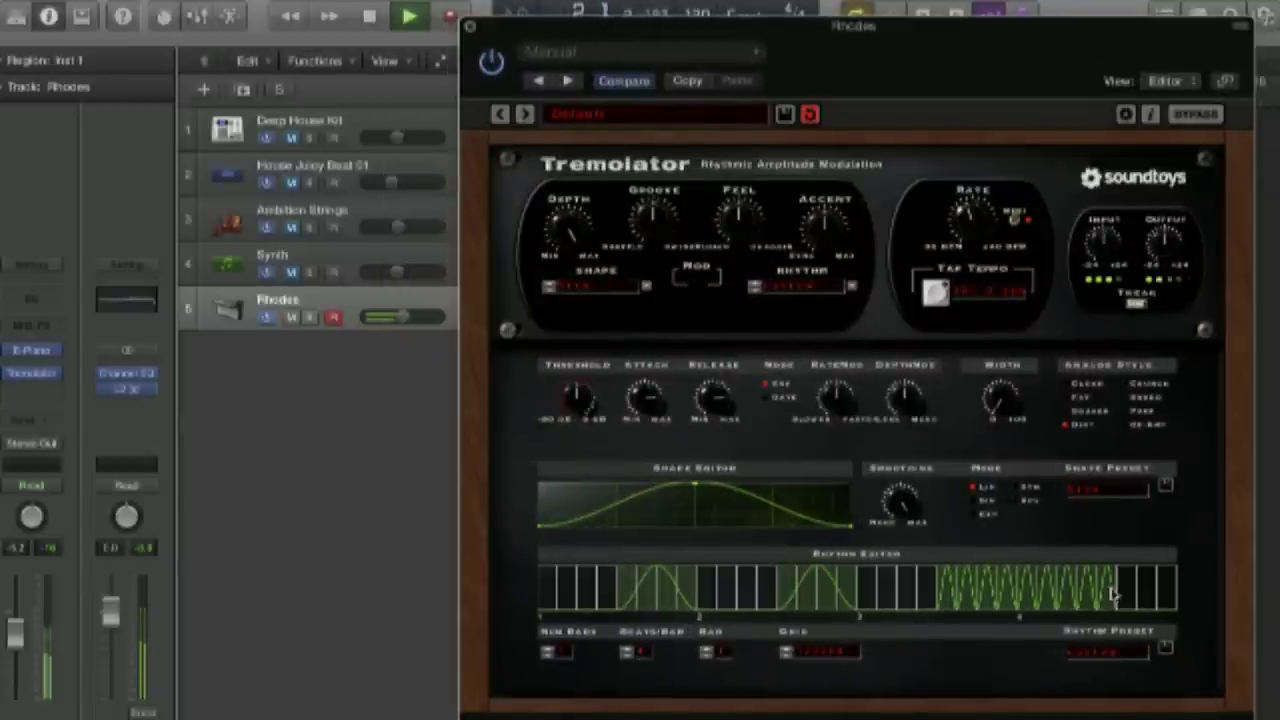
{"action": "left_click", "coordinate": [1113, 594]}
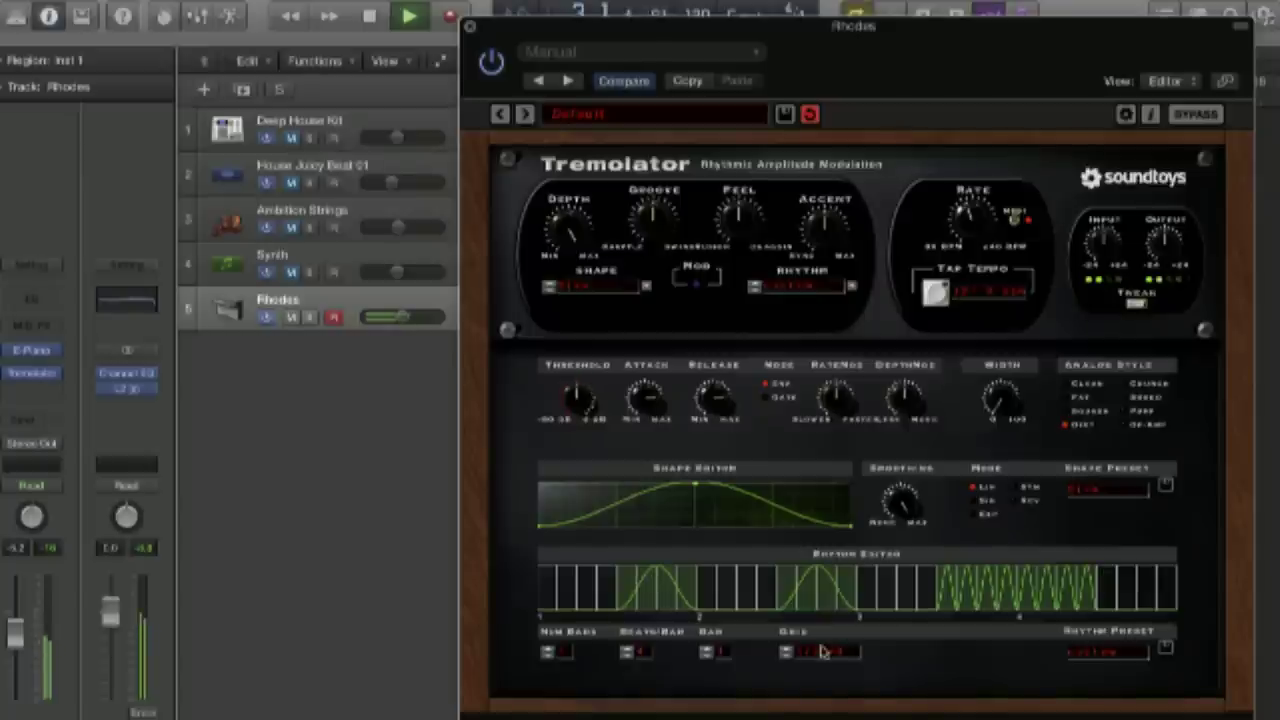
Step: Set the rhythm grid to 1/16th and end the pattern with three sixteenth-note sine pulses, replacing the last two 1/32nd pulses
{"action": "left_click", "coordinate": [786, 654]}
{"action": "left_click", "coordinate": [786, 654]}
{"action": "left_click", "coordinate": [786, 654]}
{"action": "left_click", "coordinate": [1105, 595]}
{"action": "left_click", "coordinate": [1150, 595]}
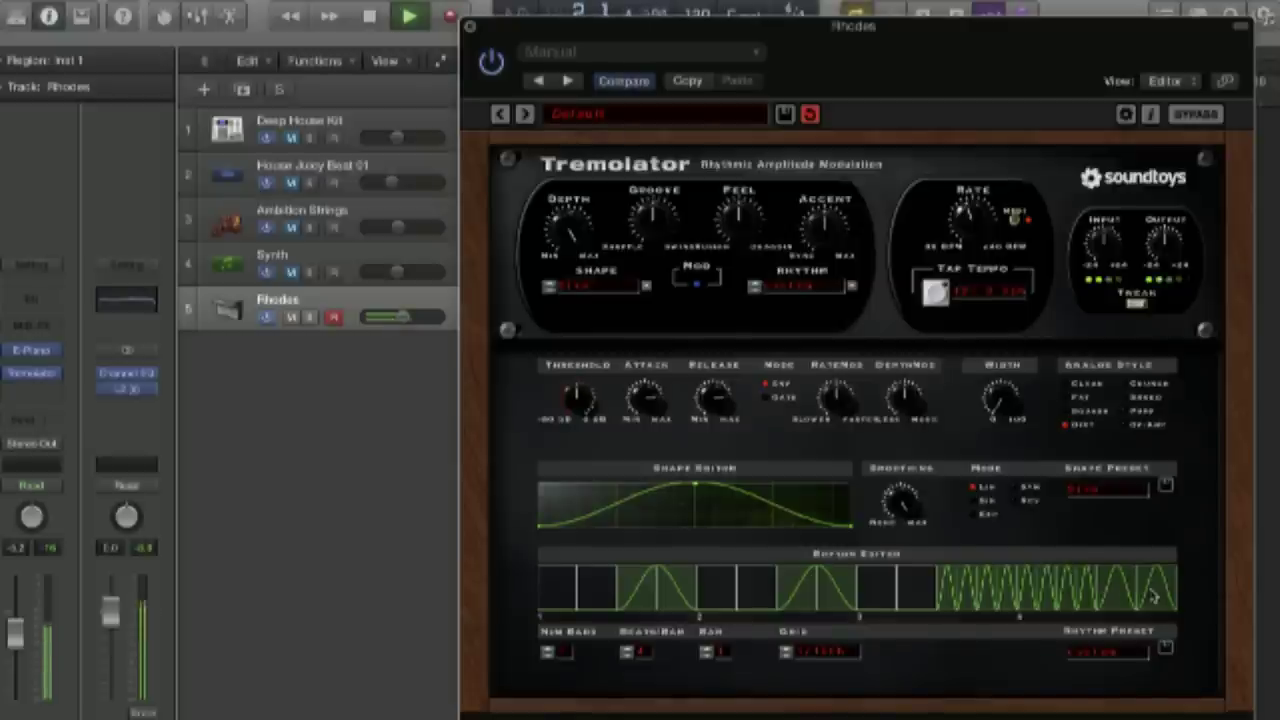
{"action": "left_click", "coordinate": [1084, 589]}
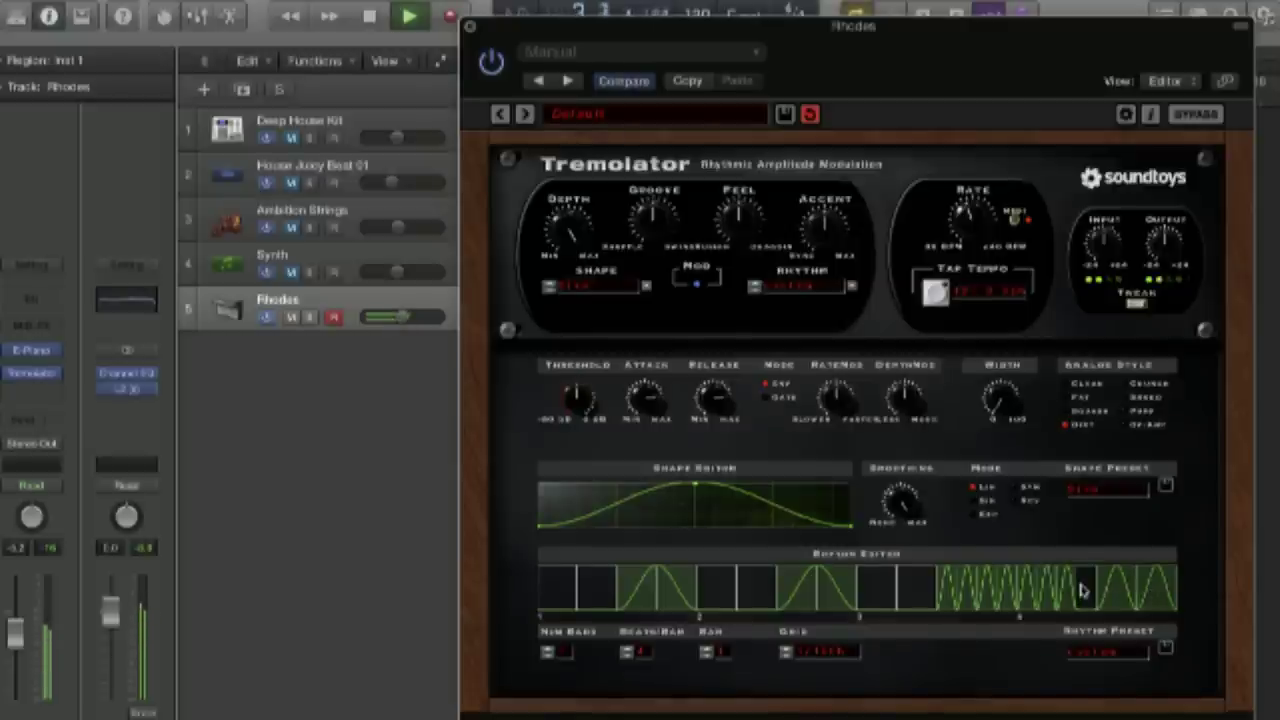
{"action": "left_click", "coordinate": [1066, 597]}
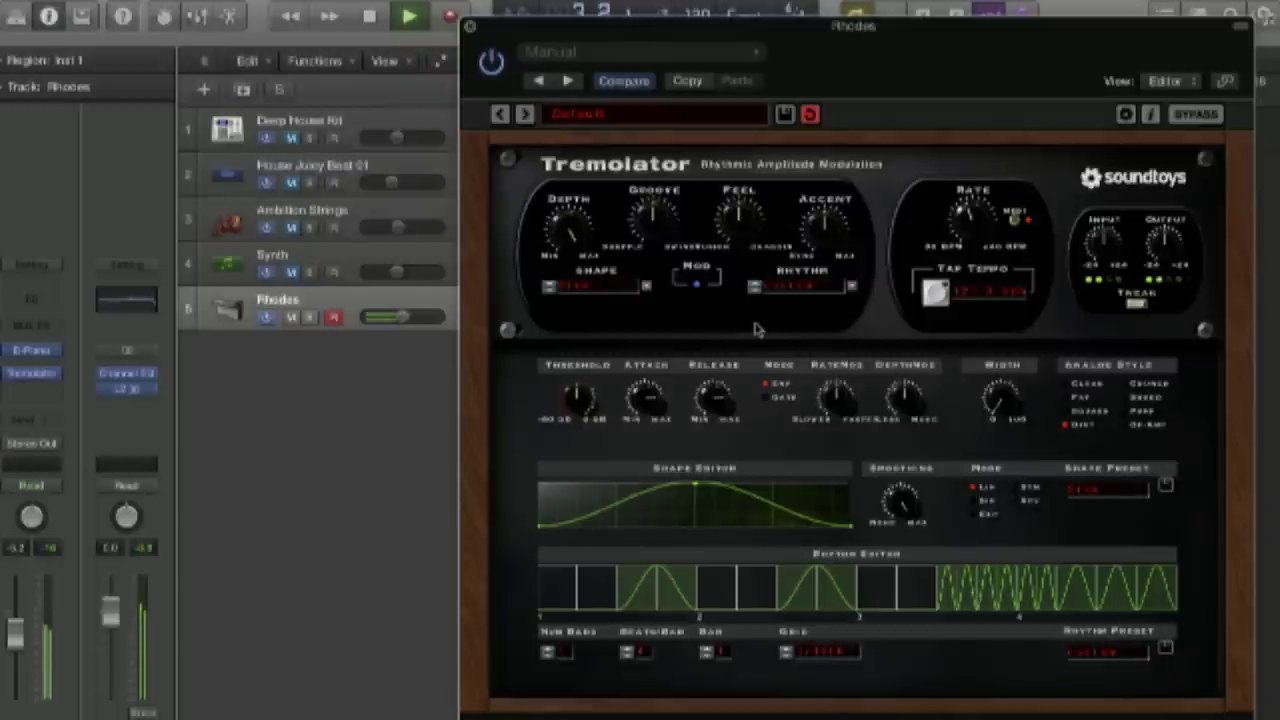
Step: Solo the House Juicy Beat 01, Deep House Kit and Rhodes tracks and raise the Rhodes volume to about -0.1 dB
{"action": "left_click", "coordinate": [309, 183]}
{"action": "left_click", "coordinate": [309, 137]}
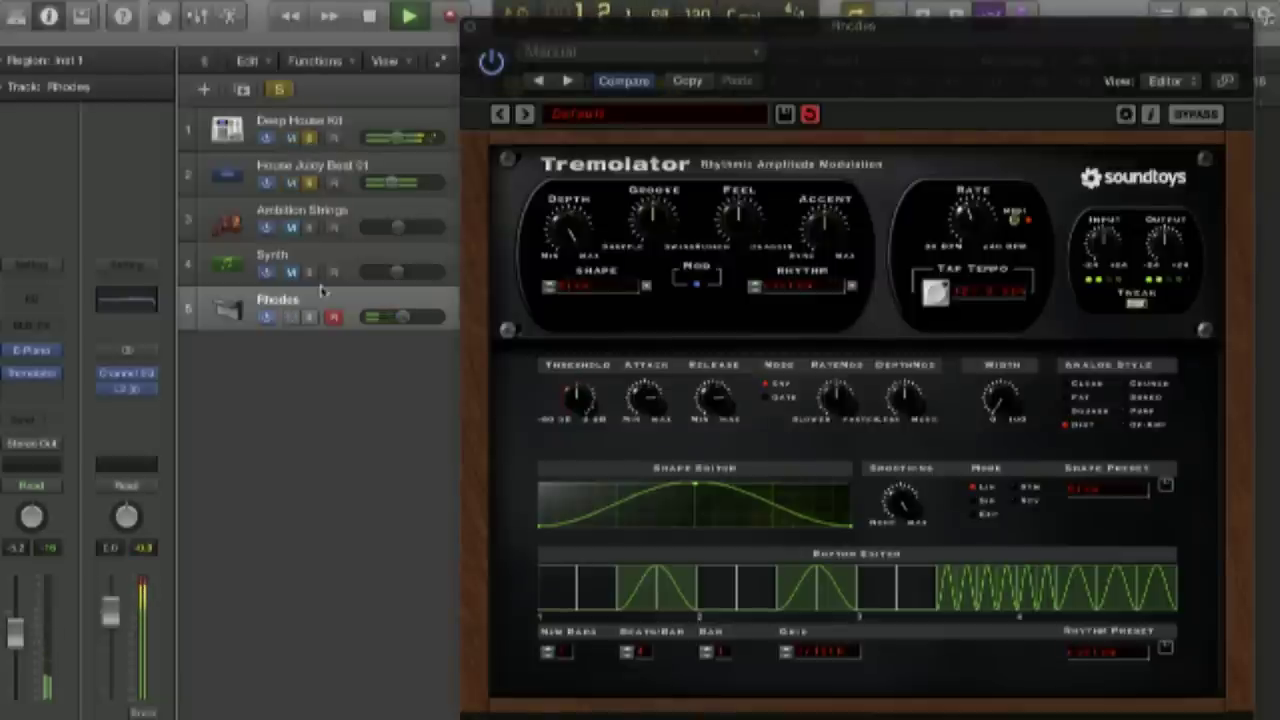
{"action": "left_click", "coordinate": [310, 317]}
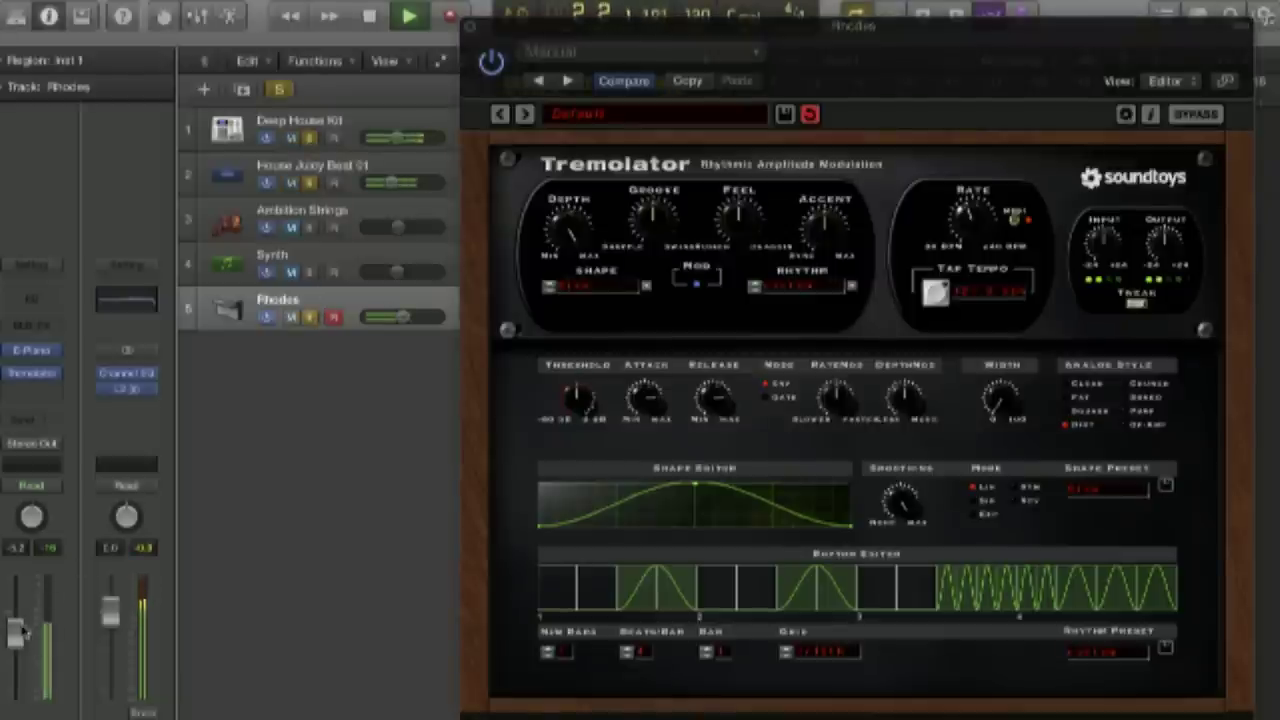
{"action": "left_click_drag", "start_coordinate": [15, 630], "coordinate": [15, 601]}
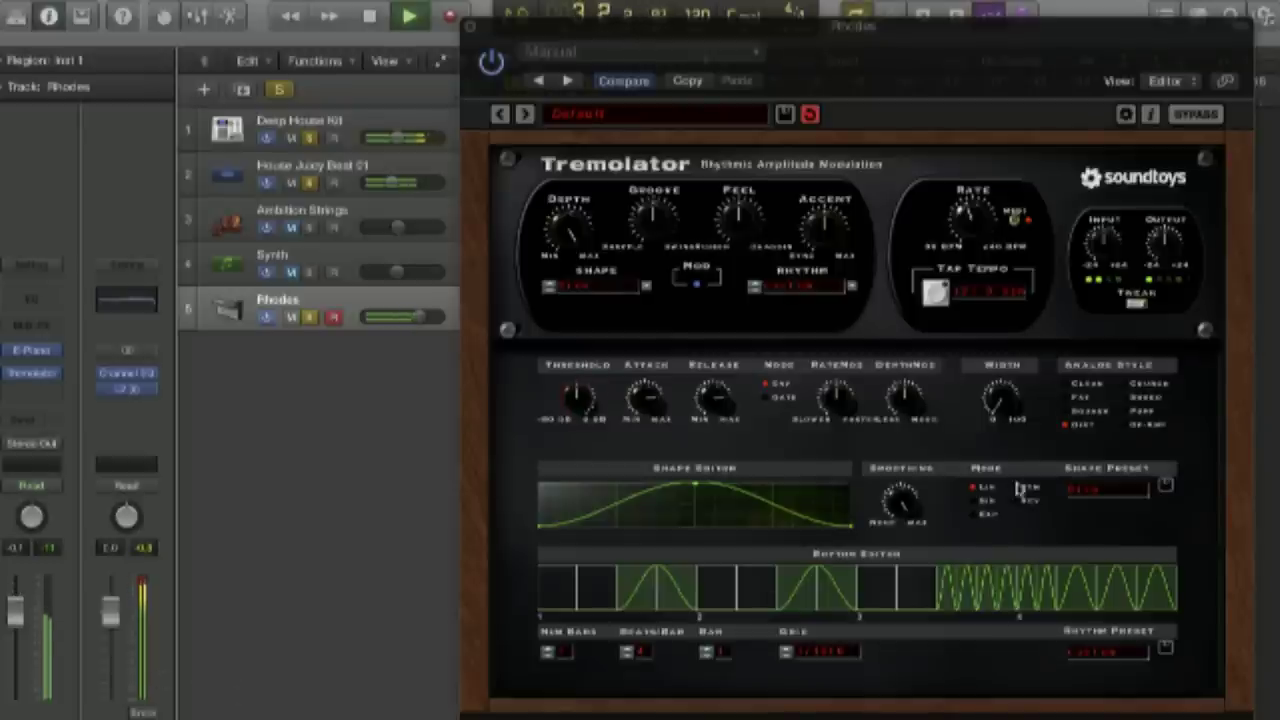
Step: Add a sine pulse on the pattern's first sixteenth-note in the Rhythm Editor, listen to the loop and stop playback
{"action": "left_click", "coordinate": [917, 592]}
{"action": "left_click", "coordinate": [557, 590]}
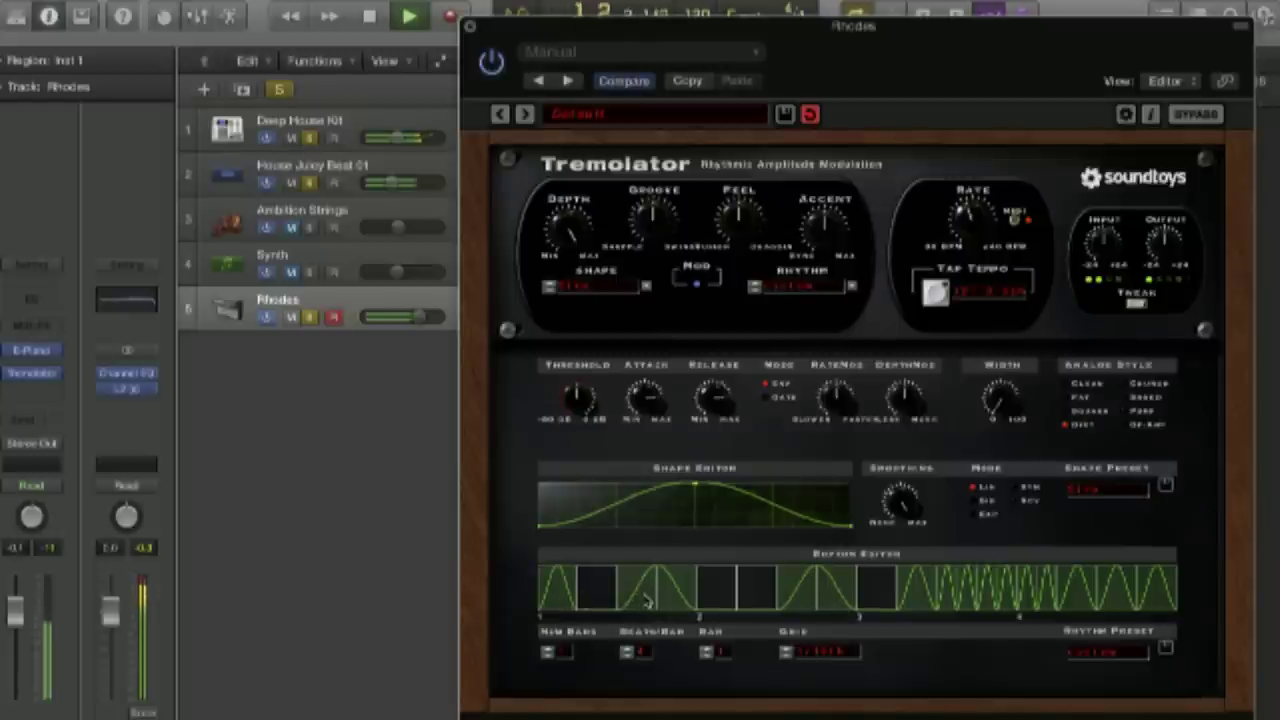
{"action": "left_click", "coordinate": [912, 595]}
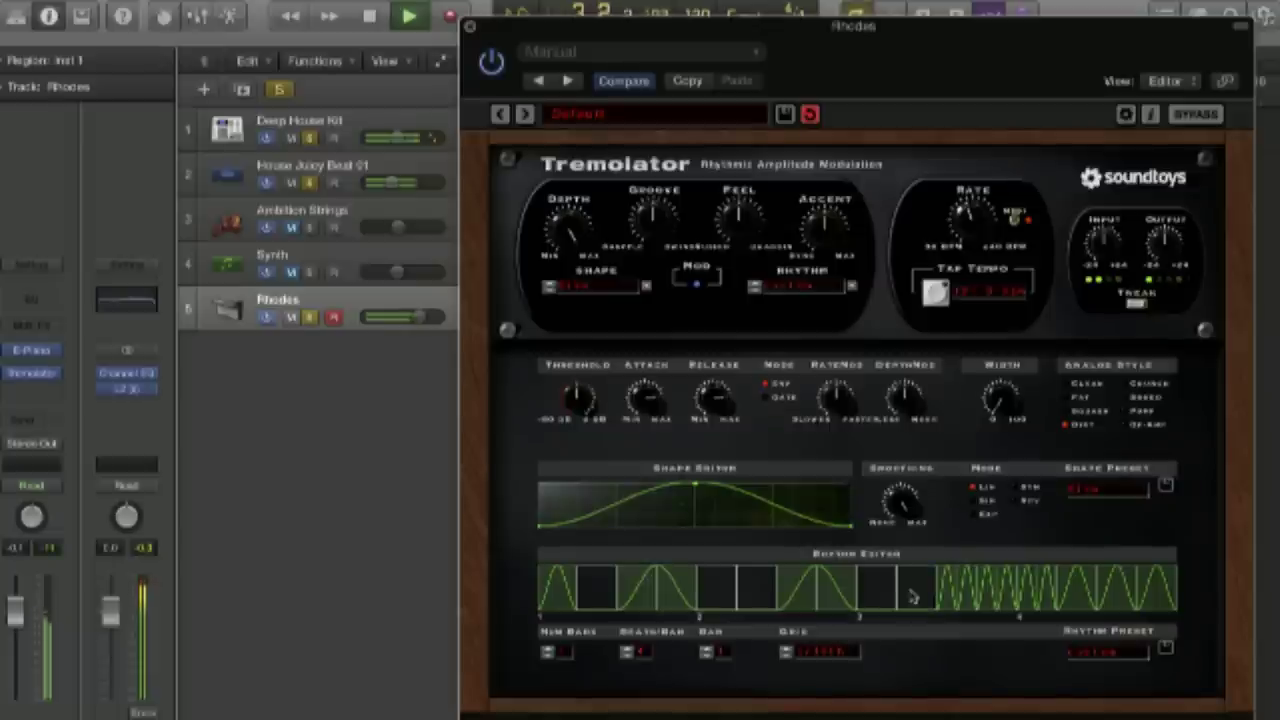
{"action": "key", "text": "space"}
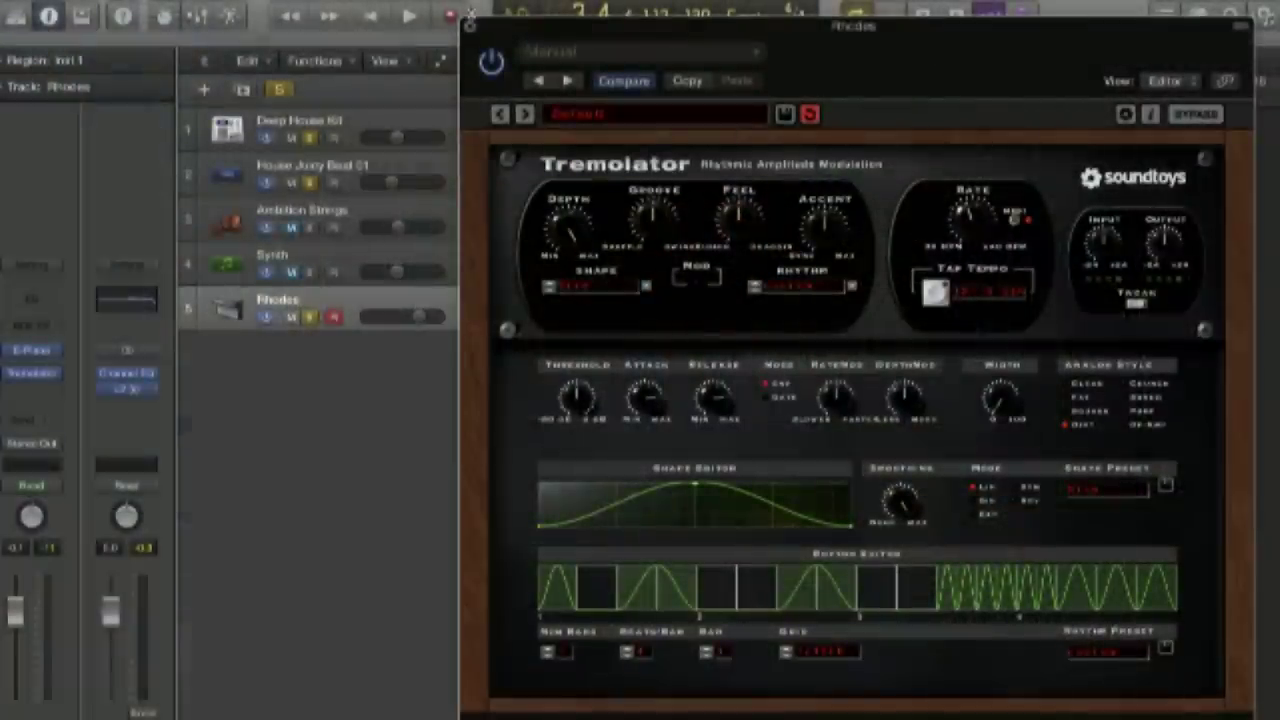
Step: Close the Rhodes track's Tremolator, clear all track solos, mute Rhodes and unmute the other four tracks
{"action": "left_click", "coordinate": [472, 24]}
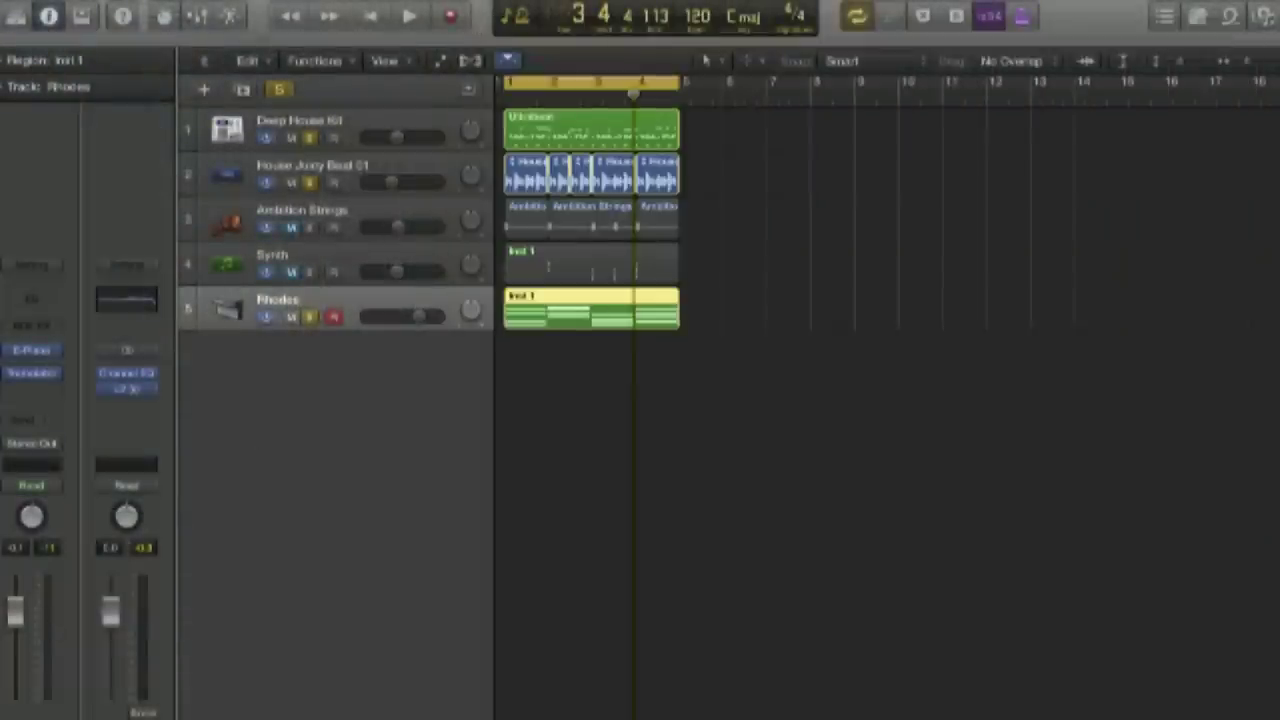
{"action": "key", "text": "ctrl+m"}
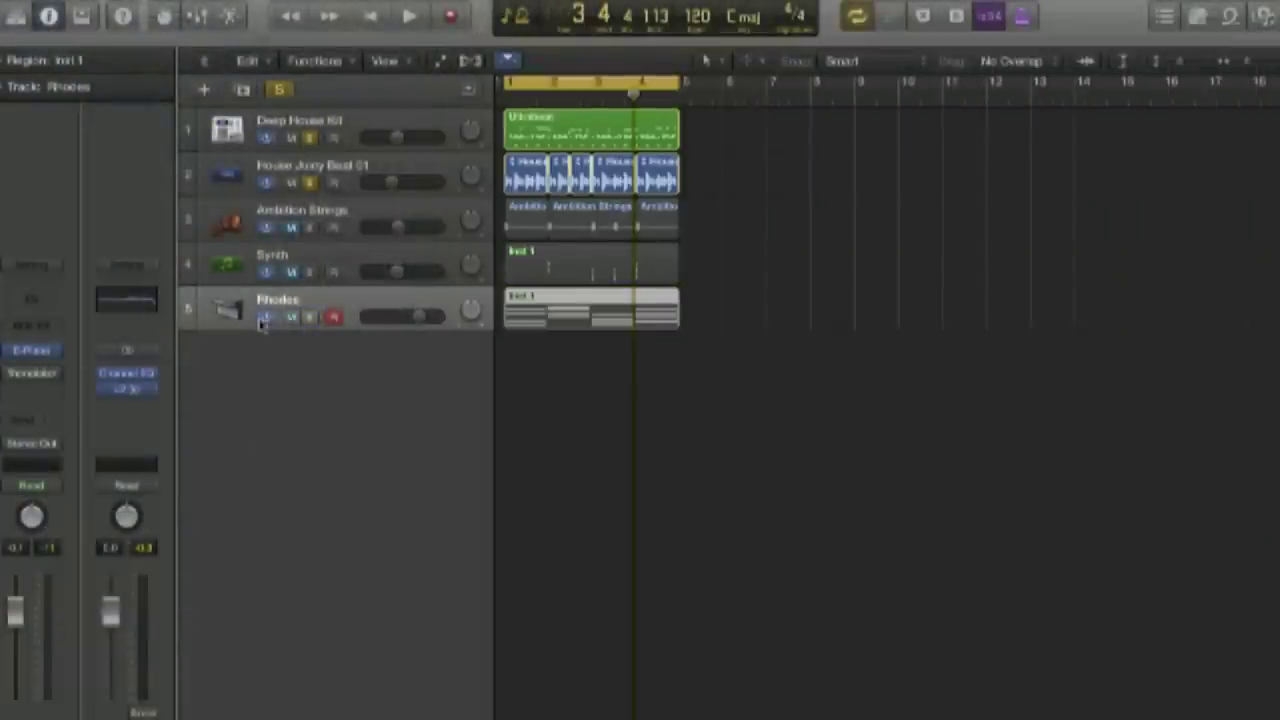
{"action": "left_click", "coordinate": [291, 317]}
{"action": "left_click", "coordinate": [309, 184]}
{"action": "left_click", "coordinate": [311, 135]}
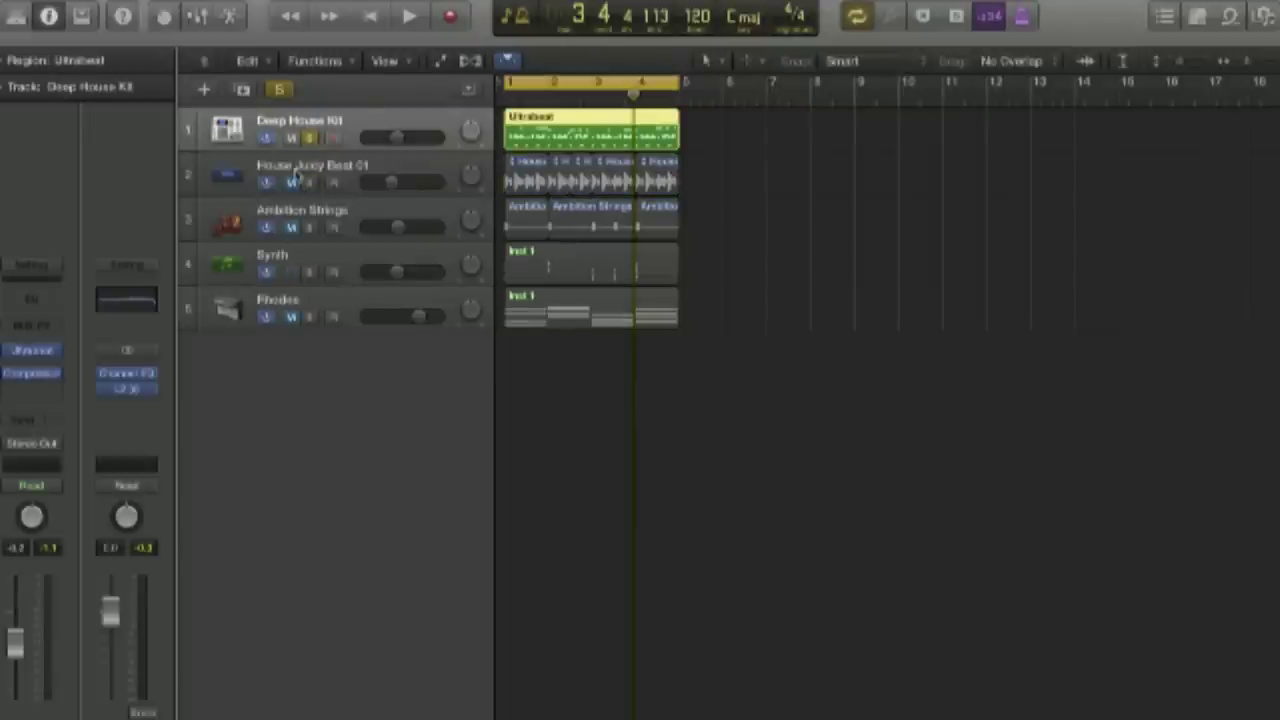
{"action": "left_click", "coordinate": [311, 139]}
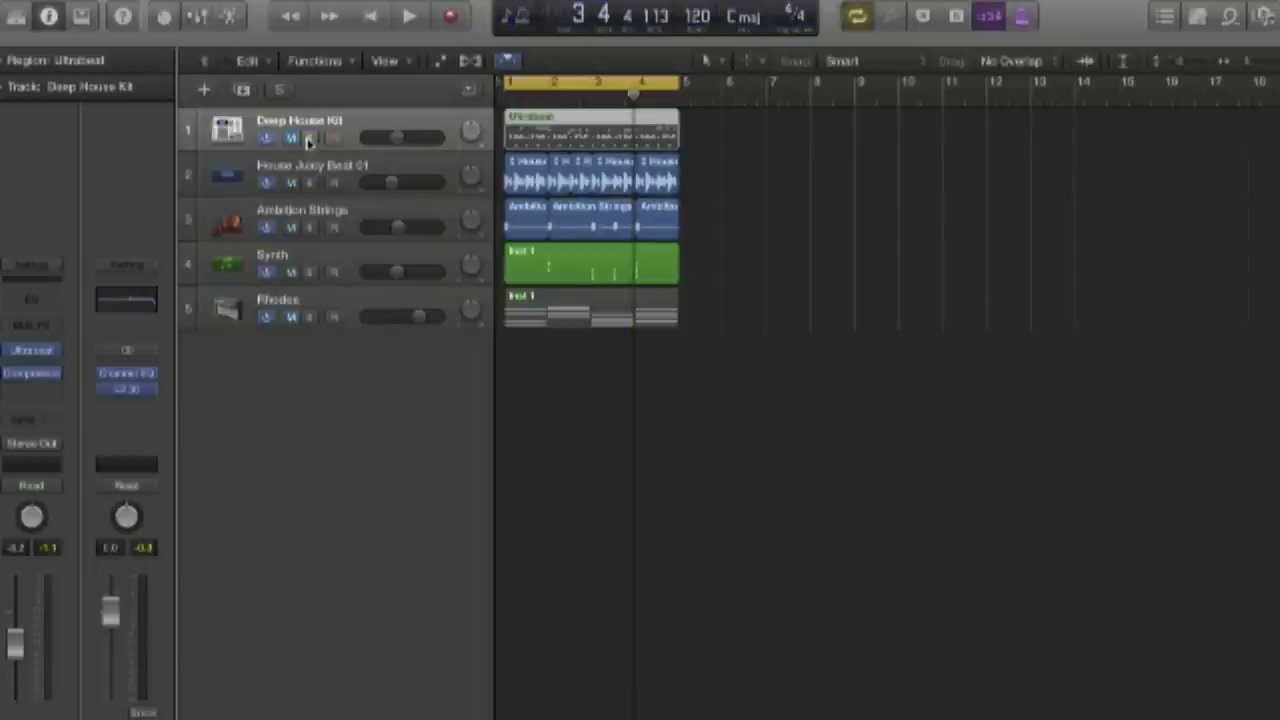
Step: Play the loop and open the Tremolator plug-in on the Synth track
{"action": "key", "text": "space"}
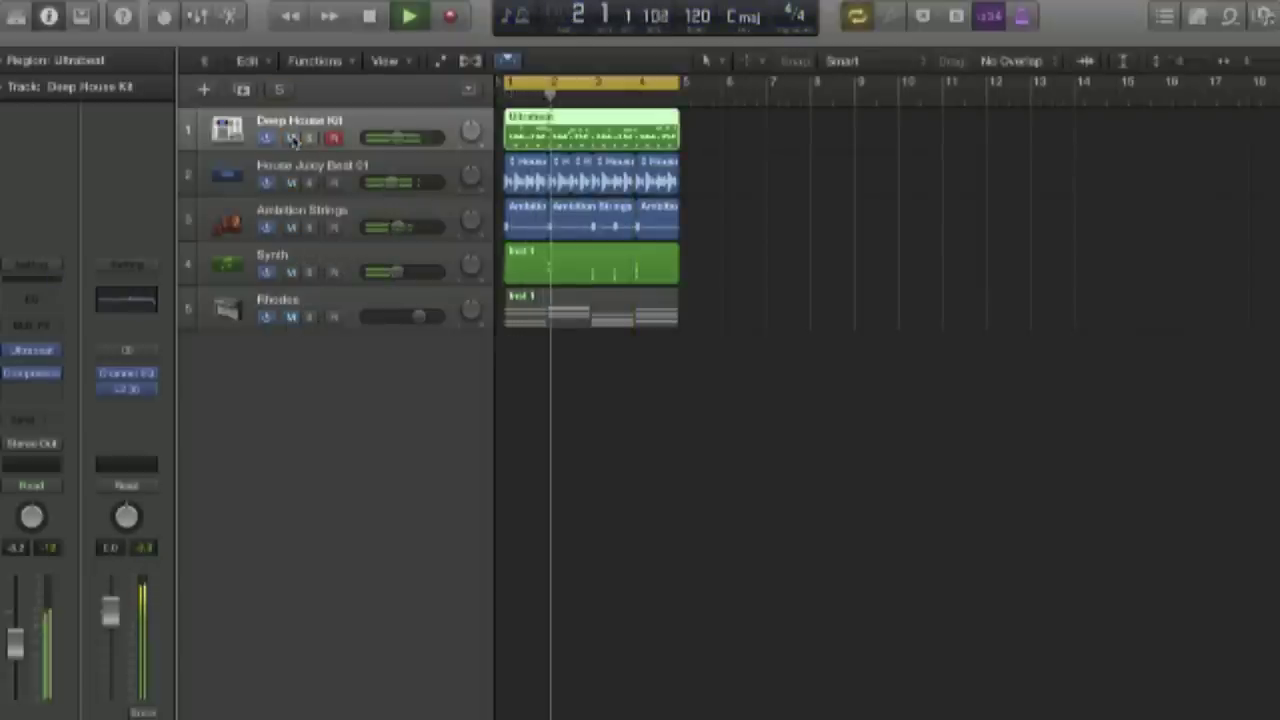
{"action": "left_click", "coordinate": [354, 258]}
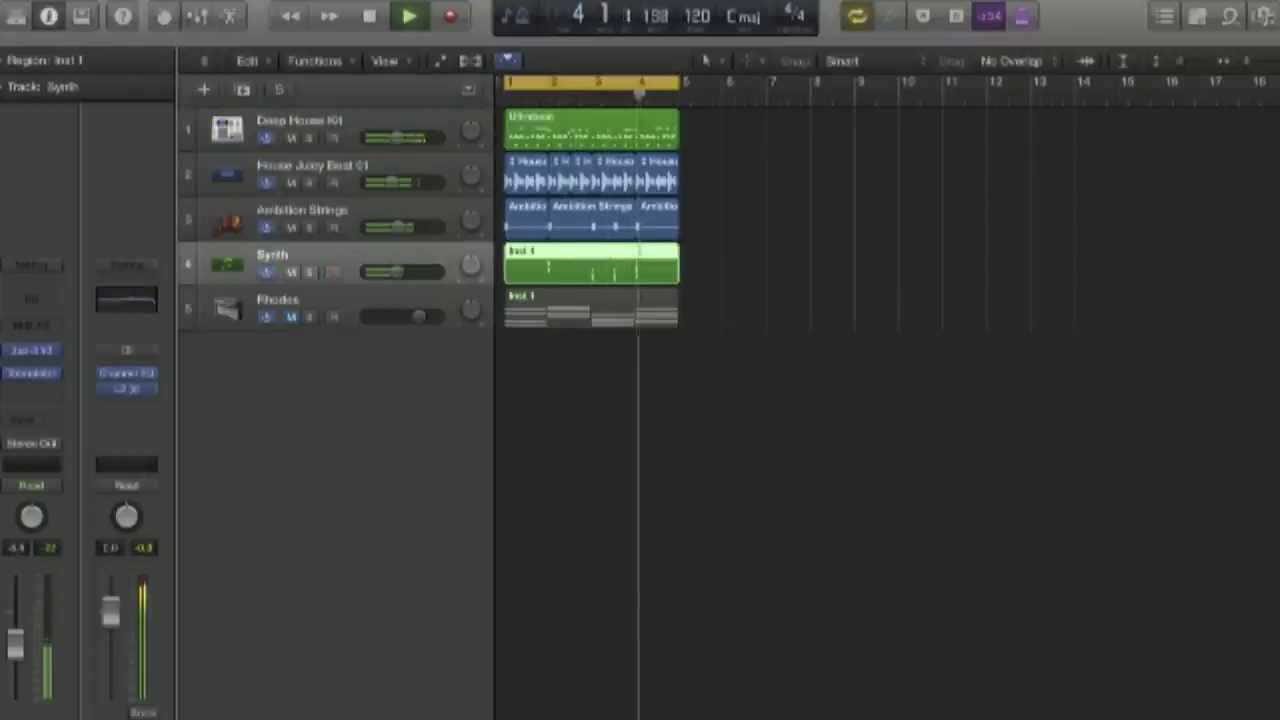
{"action": "left_click", "coordinate": [32, 373]}
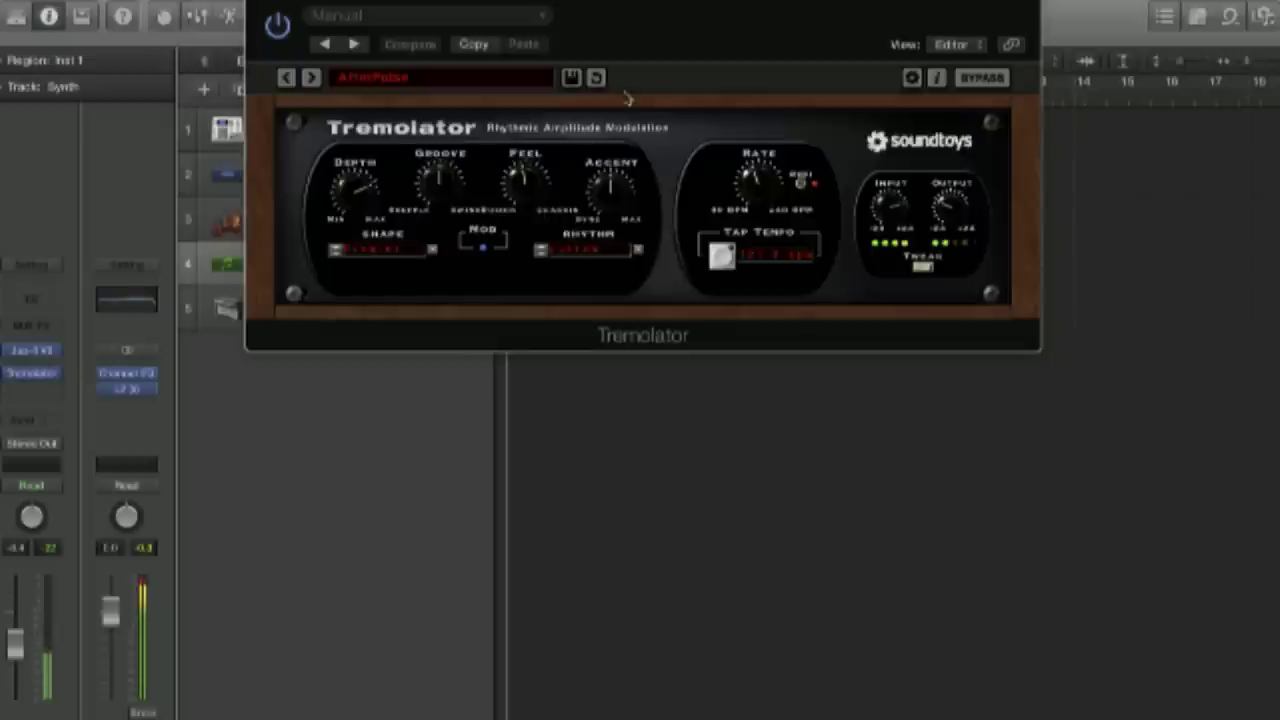
Step: Set the Rhythm Editor grid to 1/32nd and fill the gap before beat 4 with six short pulses
{"action": "left_click", "coordinate": [922, 266]}
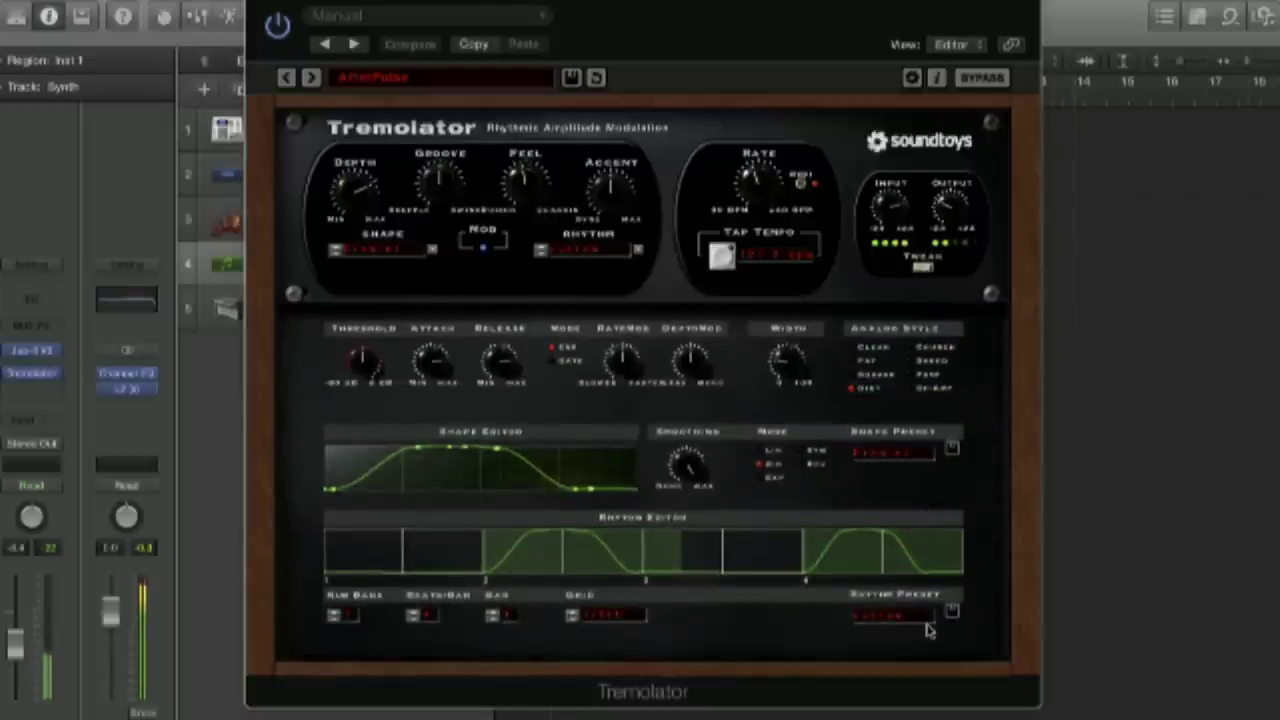
{"action": "left_click", "coordinate": [572, 618]}
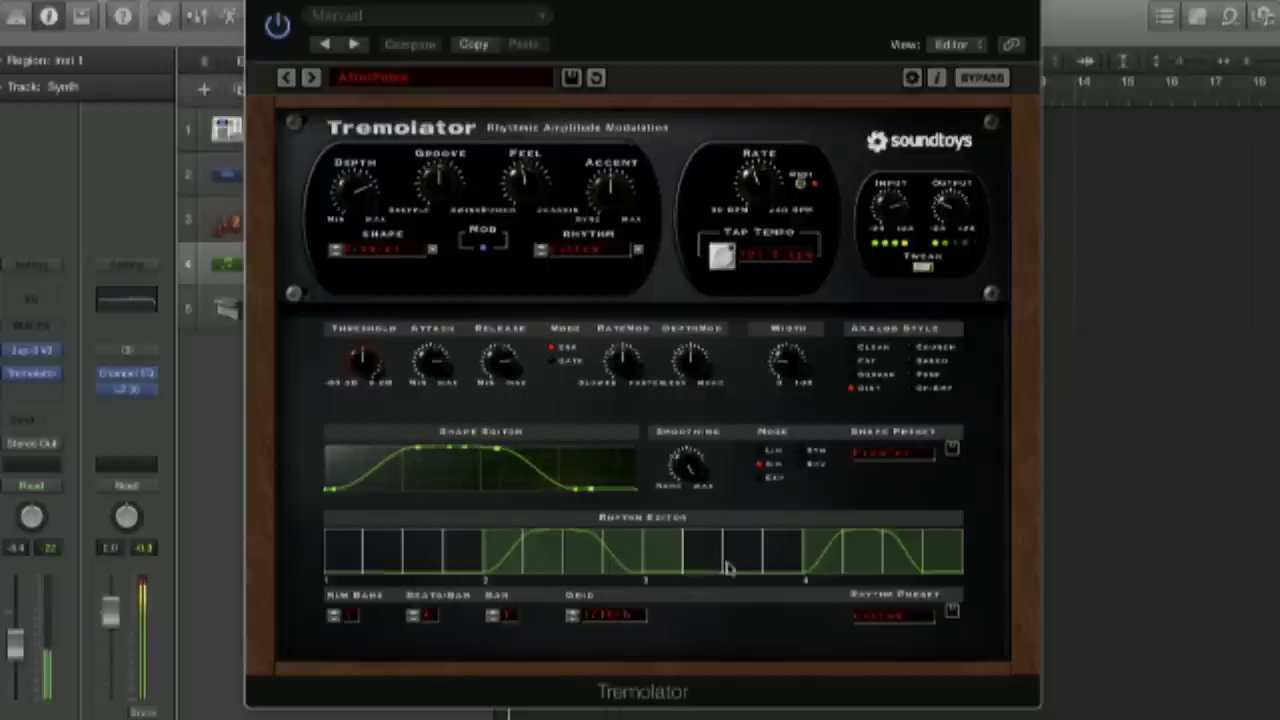
{"action": "left_click", "coordinate": [573, 618]}
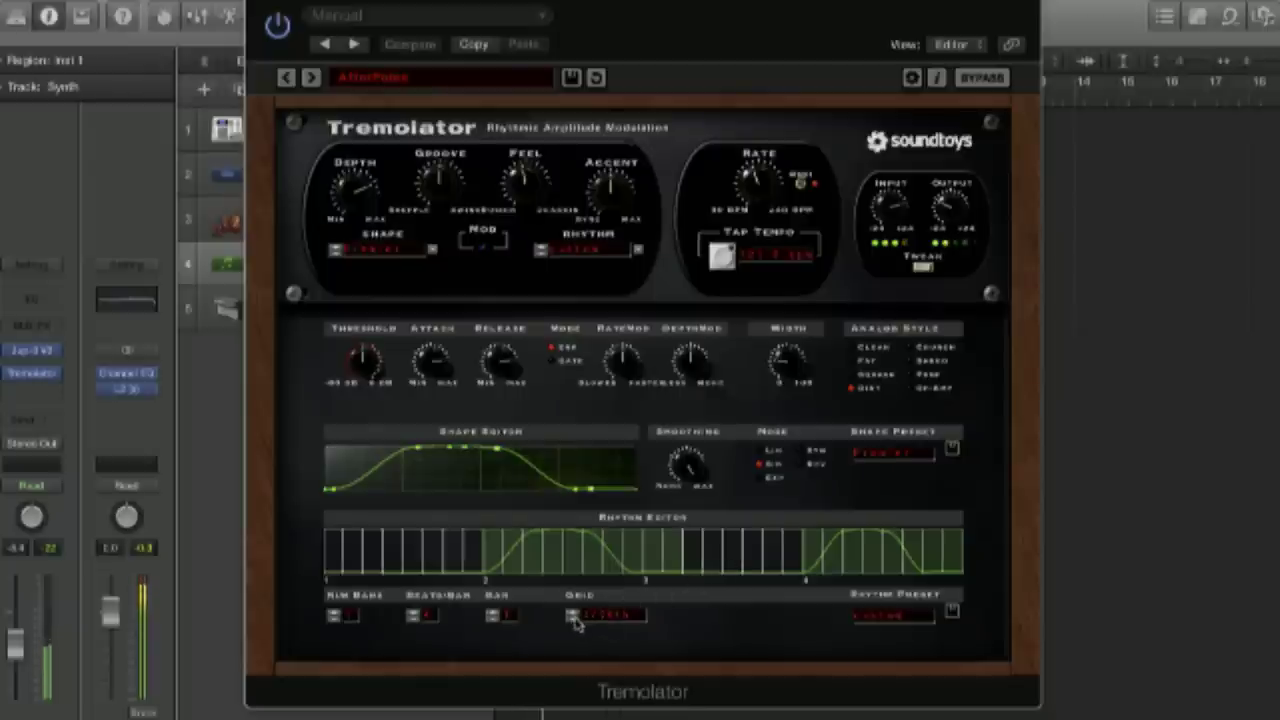
{"action": "left_click", "coordinate": [732, 565]}
{"action": "left_click", "coordinate": [752, 566]}
{"action": "left_click", "coordinate": [776, 564]}
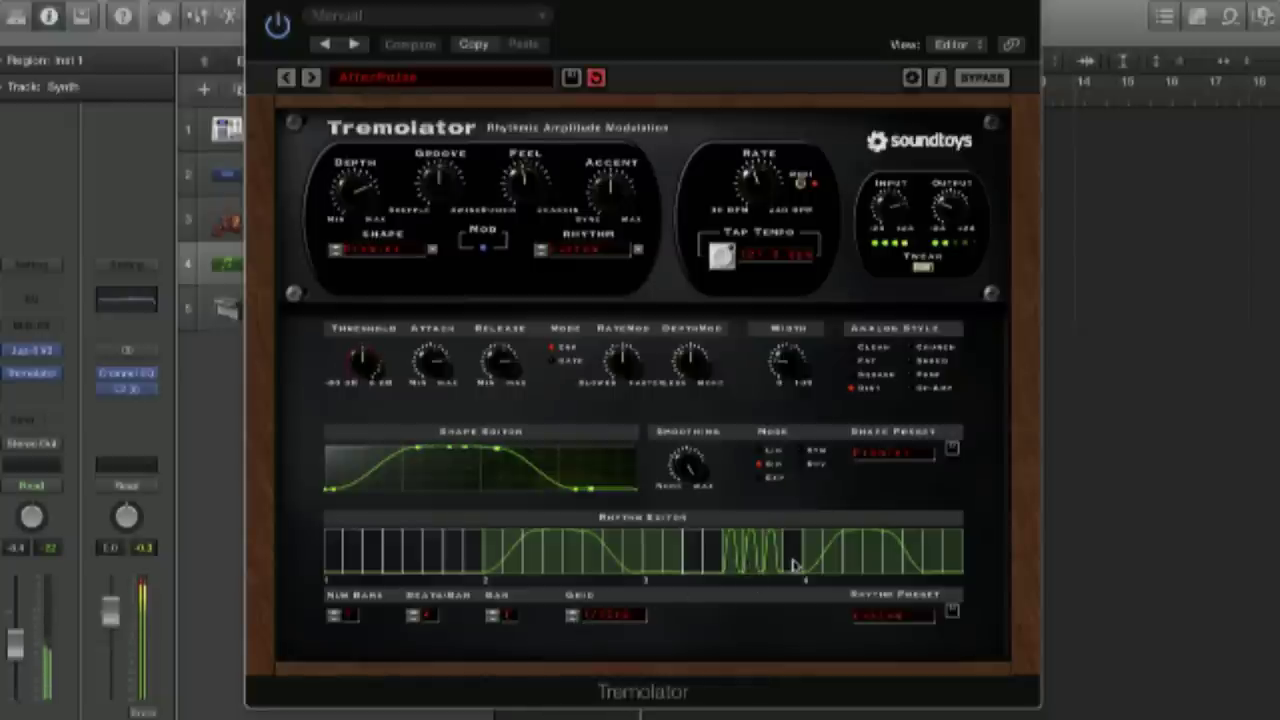
{"action": "left_click", "coordinate": [714, 562]}
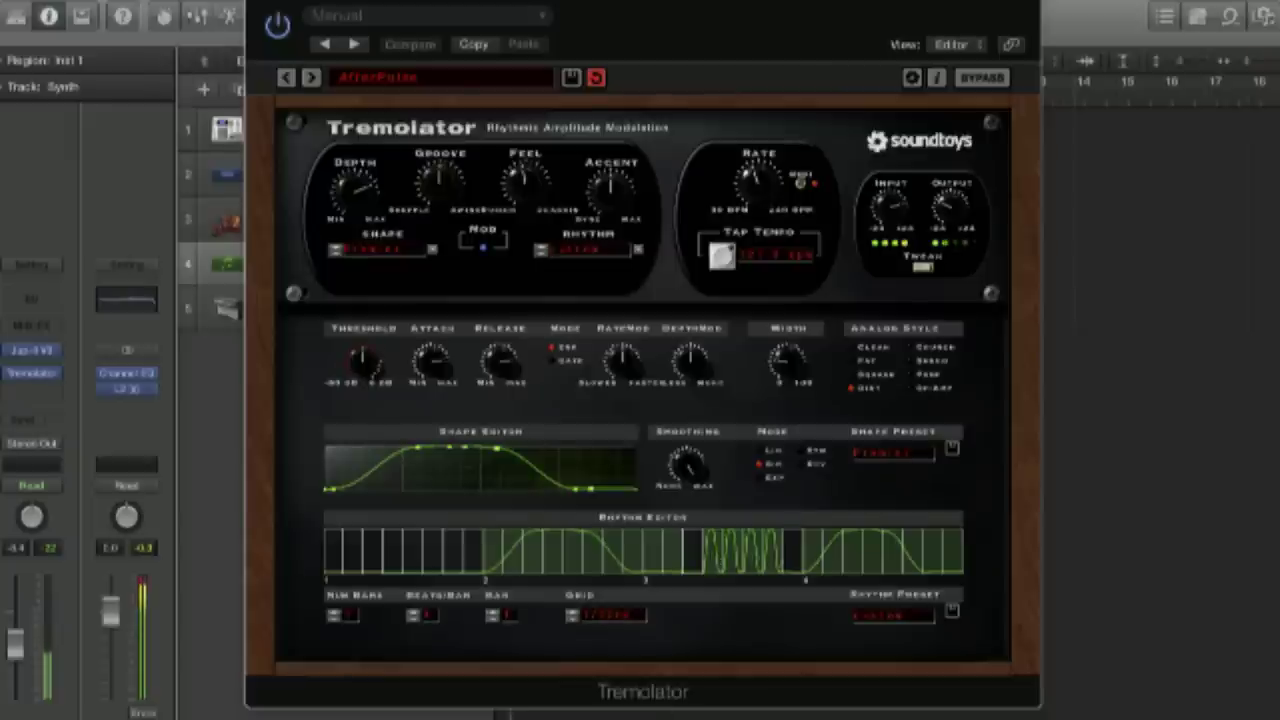
{"action": "left_click", "coordinate": [798, 557]}
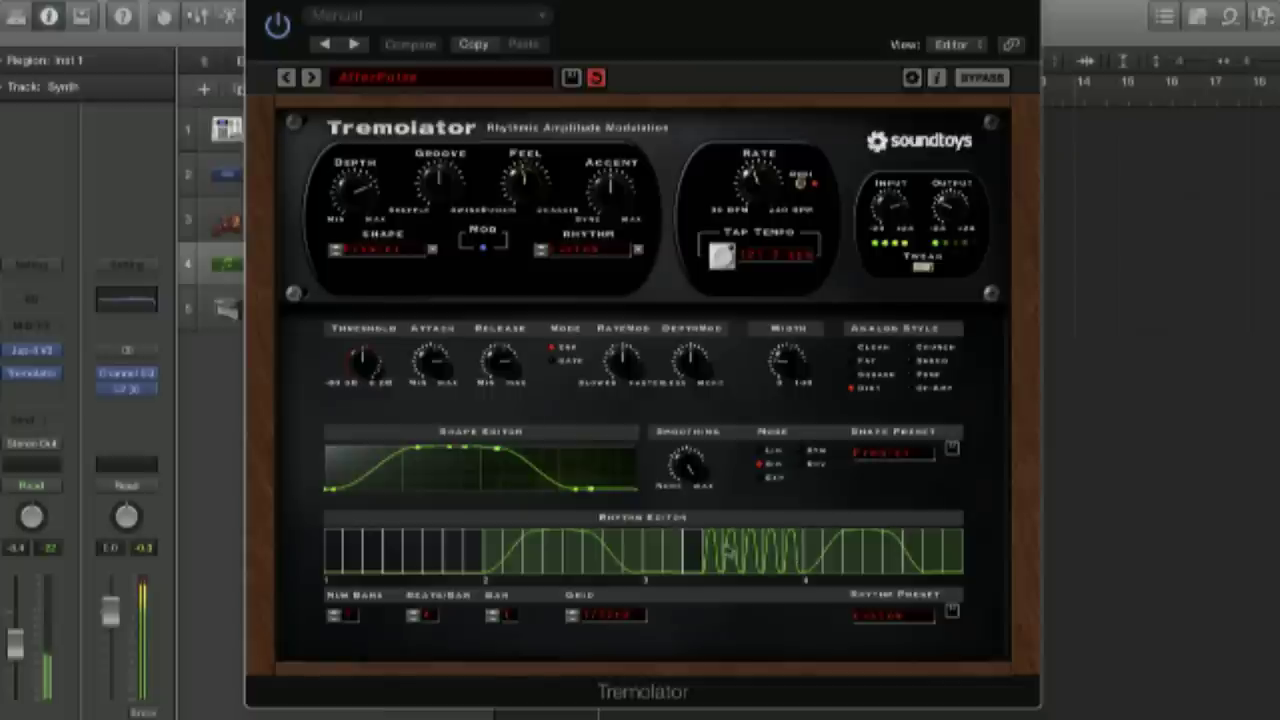
{"action": "left_click", "coordinate": [694, 552]}
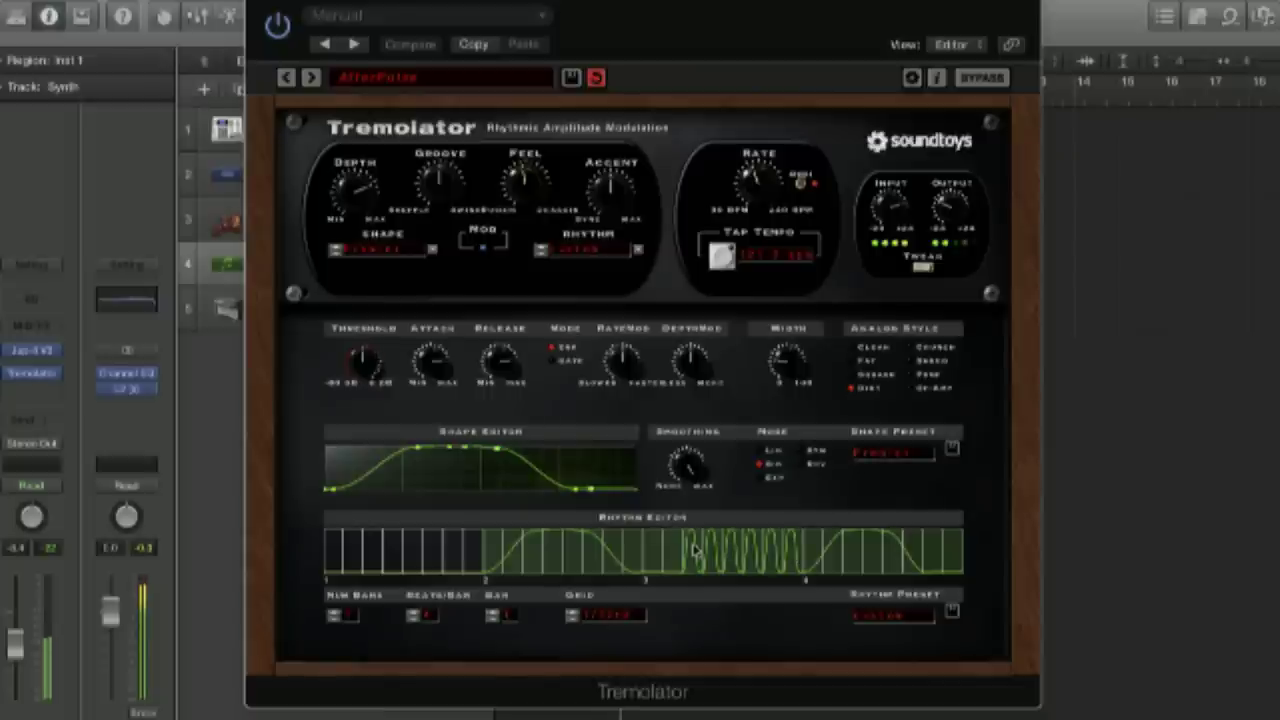
Step: Replace the wide pulse on beat 4 with five consecutive 1/32-note pulses, leaving the pattern's last three slots empty
{"action": "left_click", "coordinate": [812, 568]}
{"action": "left_click", "coordinate": [830, 560]}
{"action": "left_click", "coordinate": [852, 560]}
{"action": "left_click", "coordinate": [812, 562]}
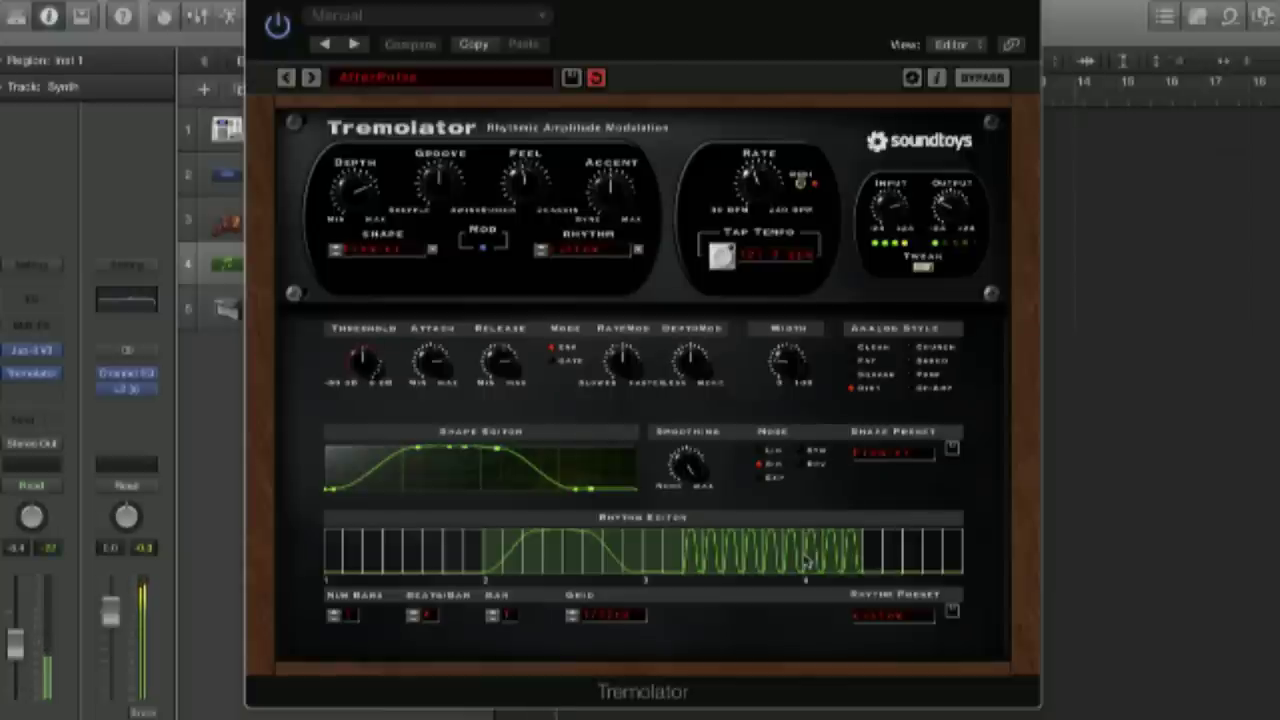
{"action": "left_click", "coordinate": [870, 564]}
{"action": "left_click", "coordinate": [911, 564]}
{"action": "left_click", "coordinate": [892, 564]}
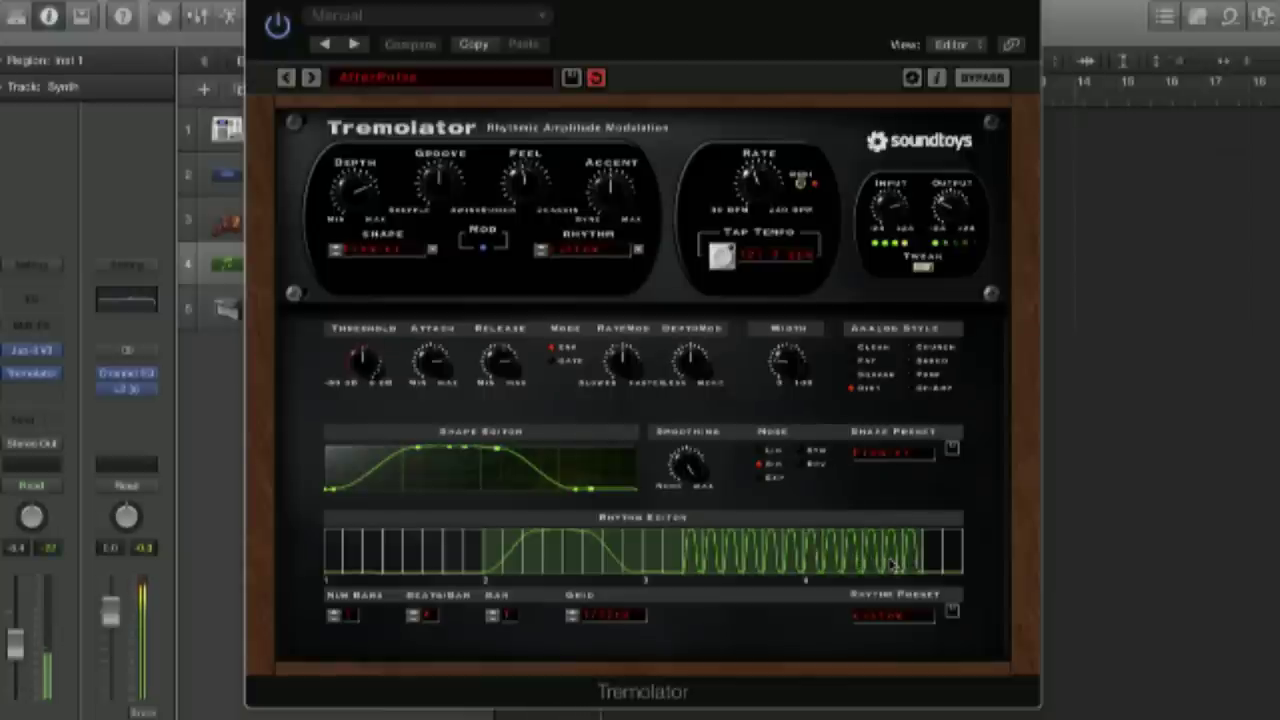
{"action": "left_click", "coordinate": [930, 566]}
{"action": "left_click", "coordinate": [933, 567]}
{"action": "left_click", "coordinate": [913, 562]}
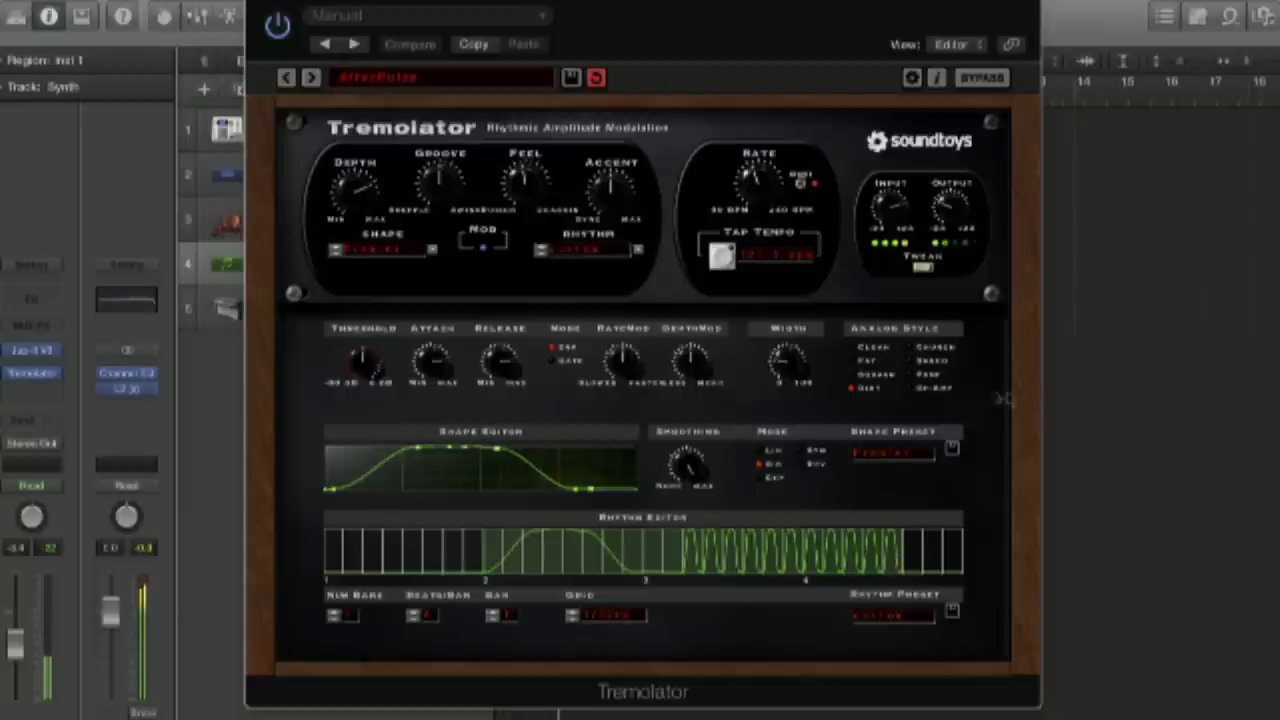
Step: Set the Tremolator's Analog Style to Squash
{"action": "left_click", "coordinate": [868, 374]}
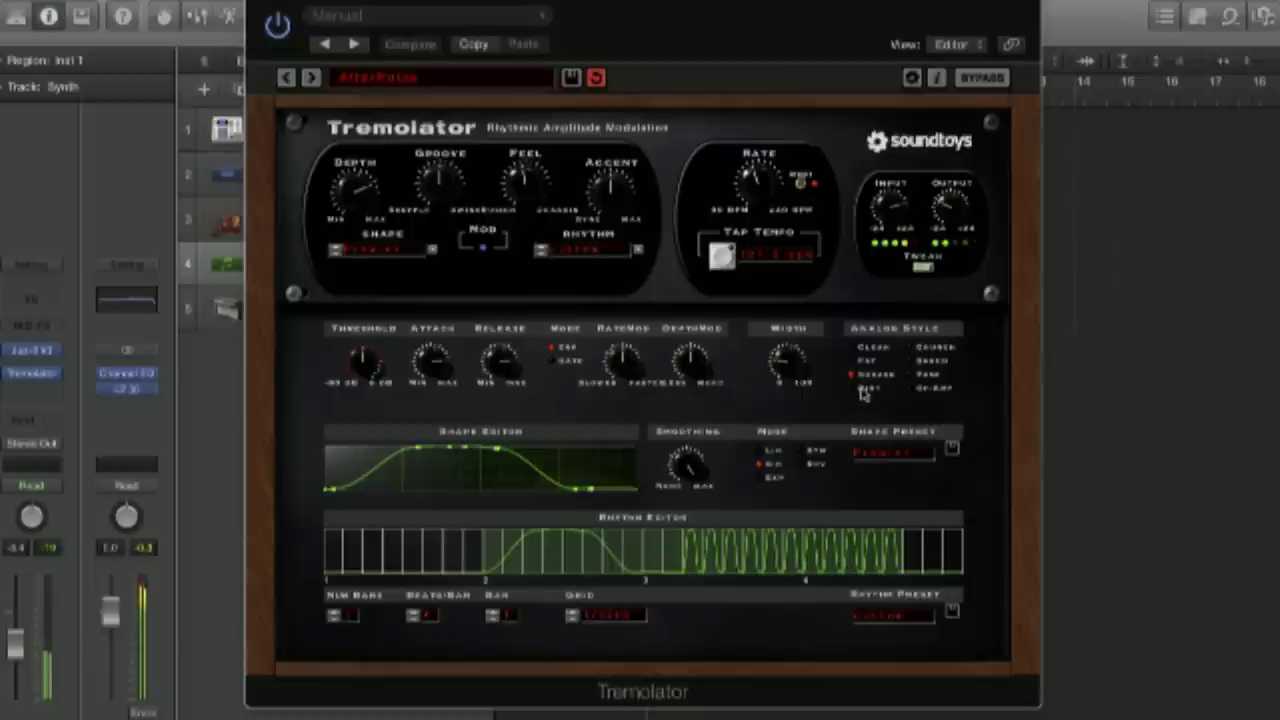